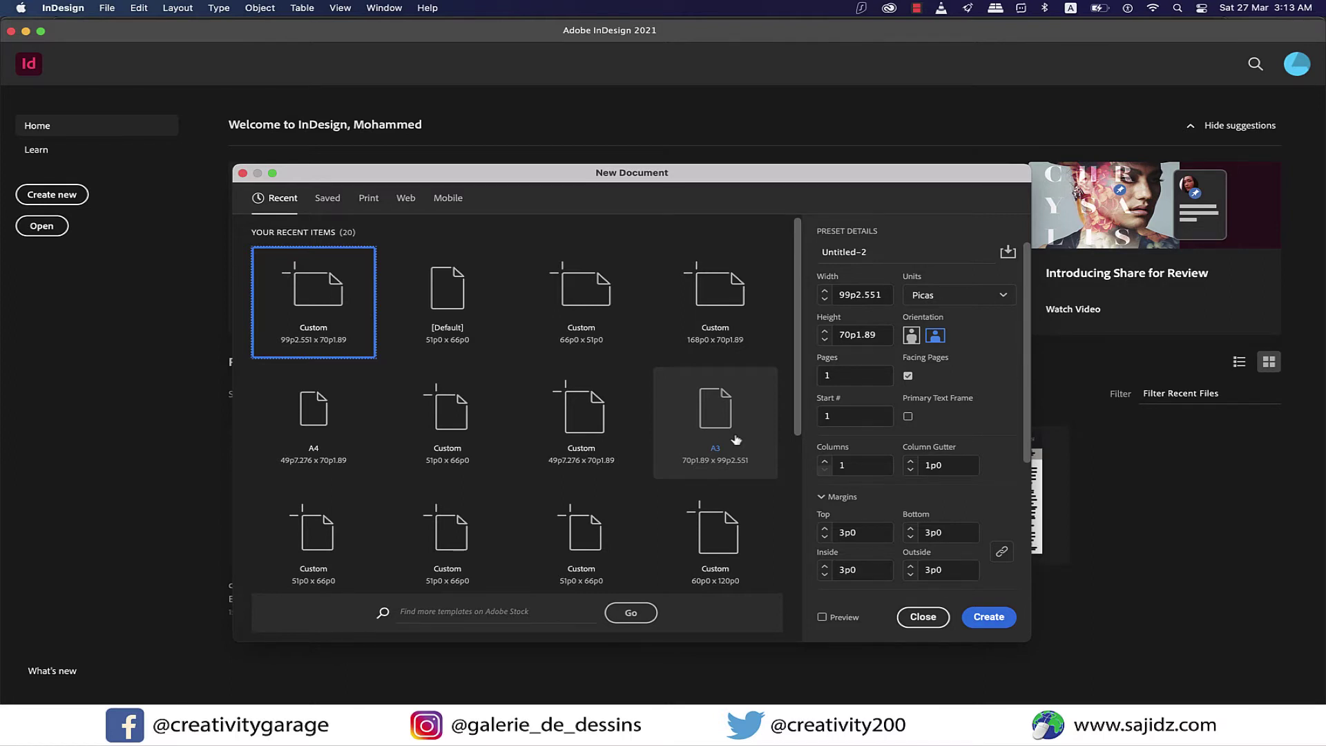
- Create a landscape A3 document in points, 1190.551 × 841.89 pt
left_click(732, 435)
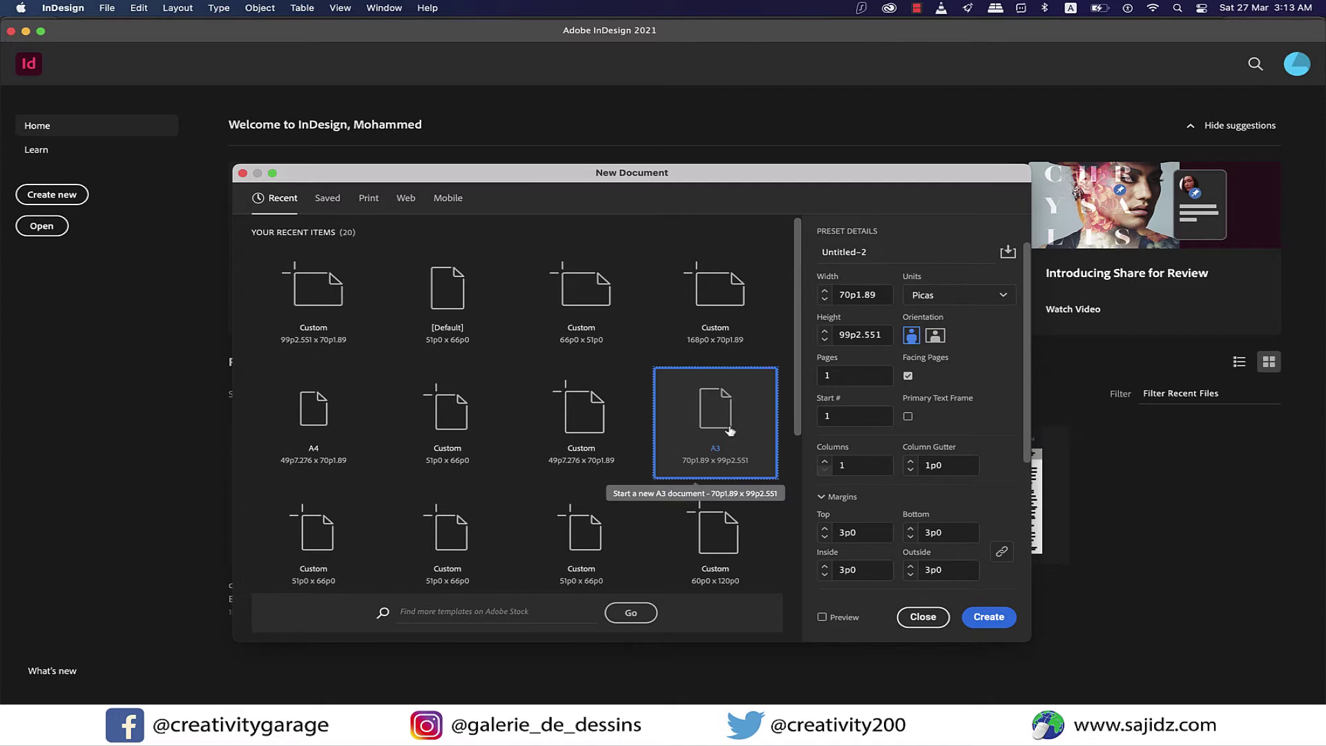
left_click(937, 297)
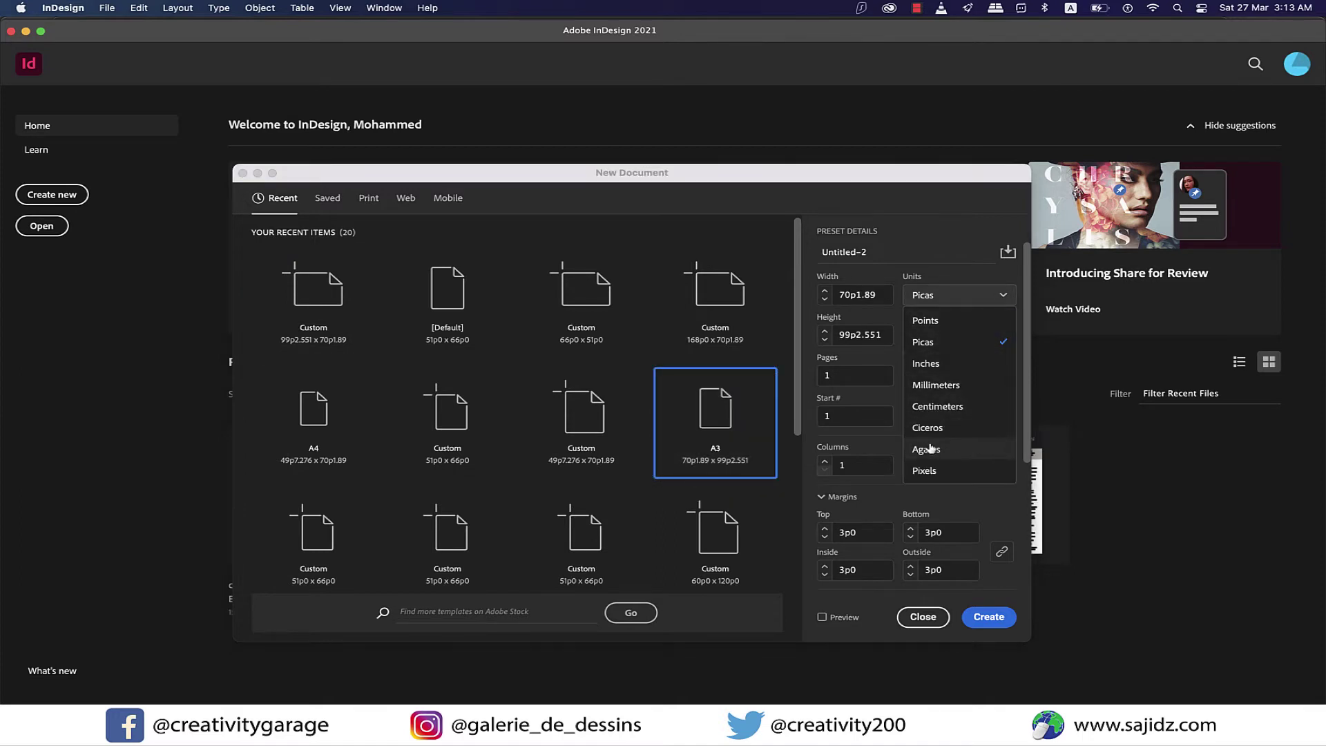
left_click(953, 323)
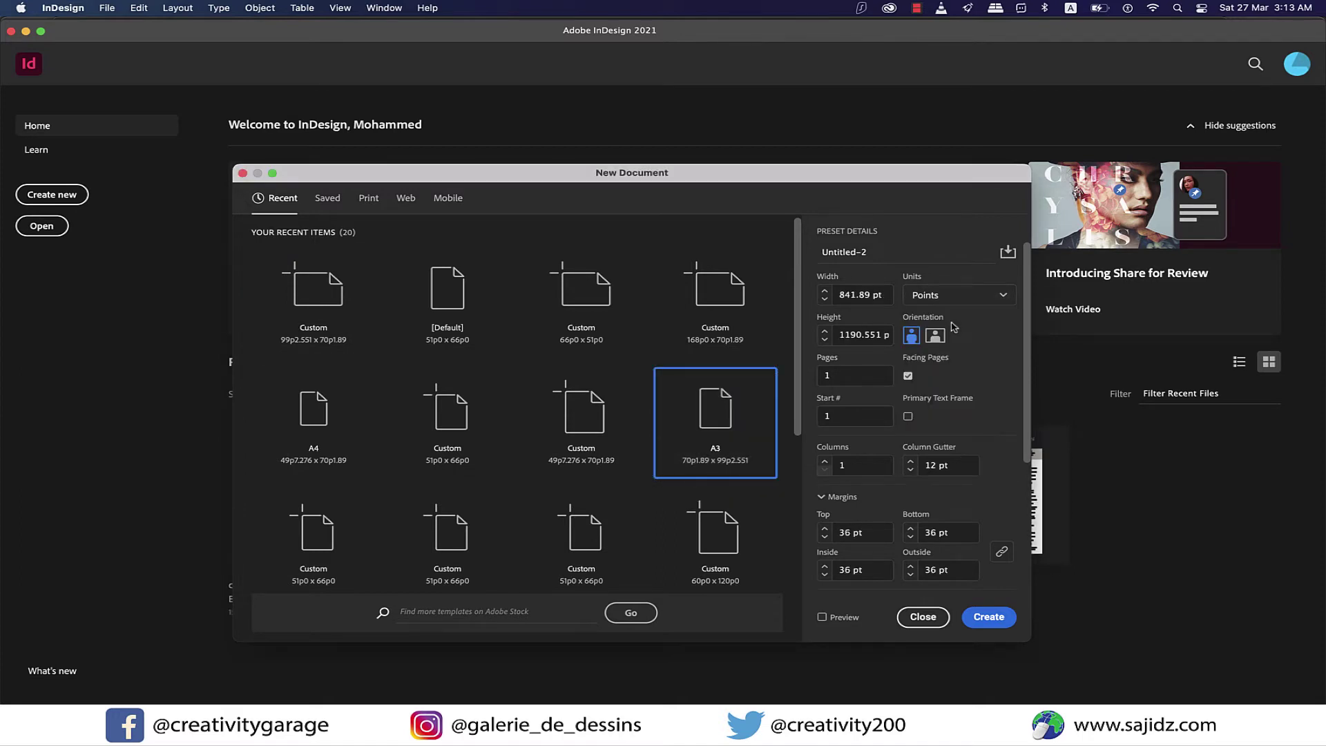
left_click(935, 337)
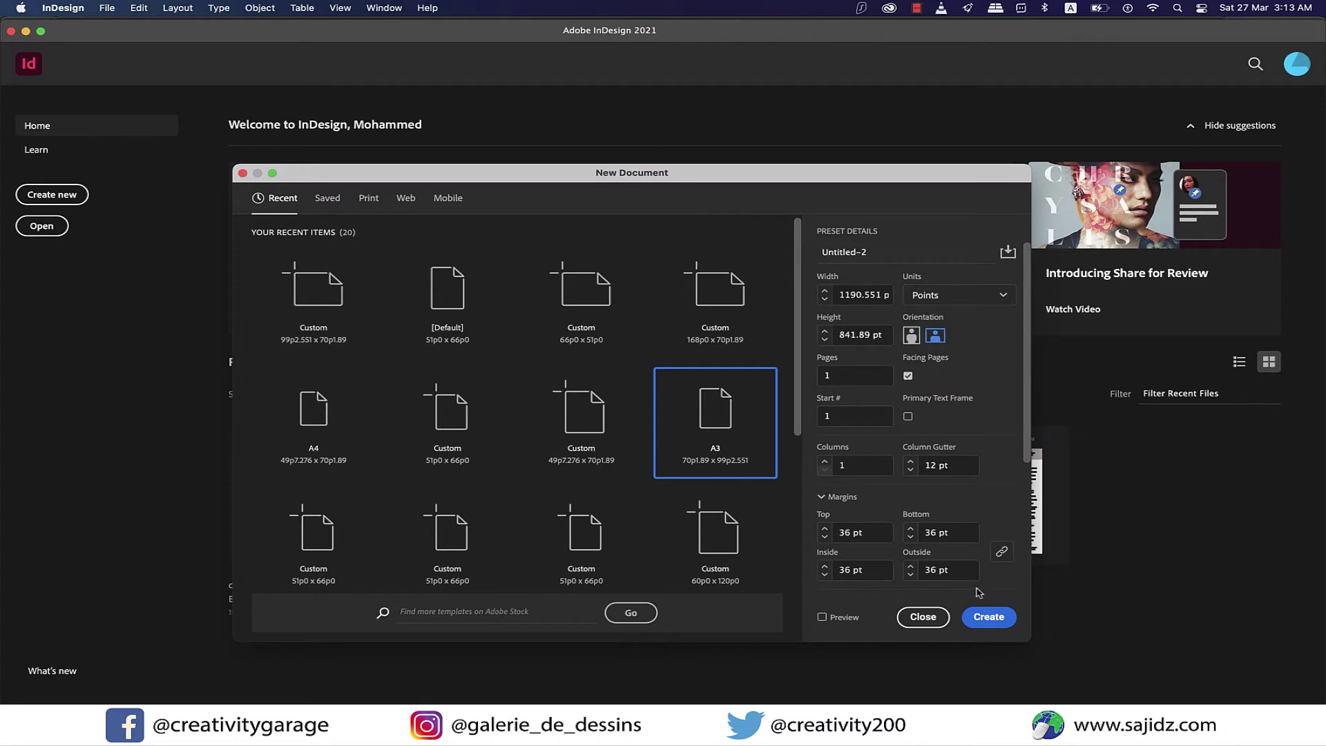
left_click(990, 617)
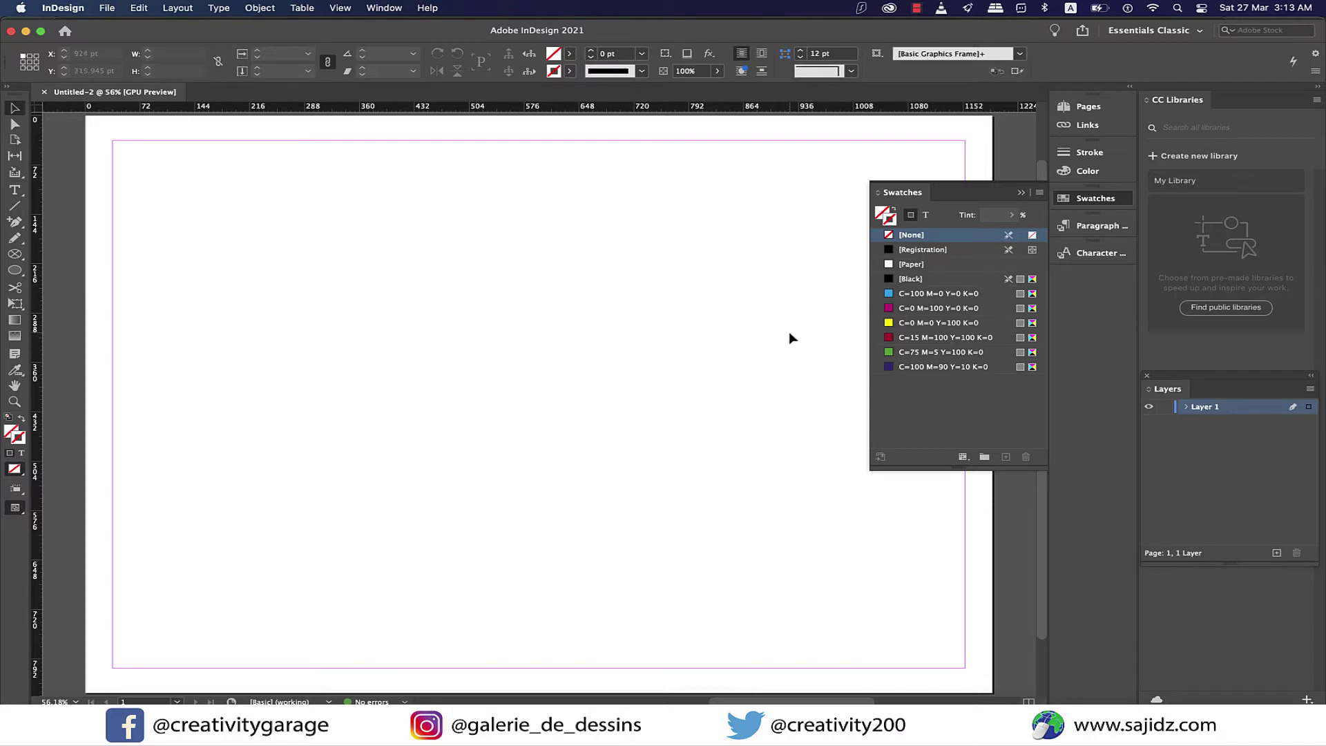
- Rename Layer 1 to 'background'
double_click(1216, 409)
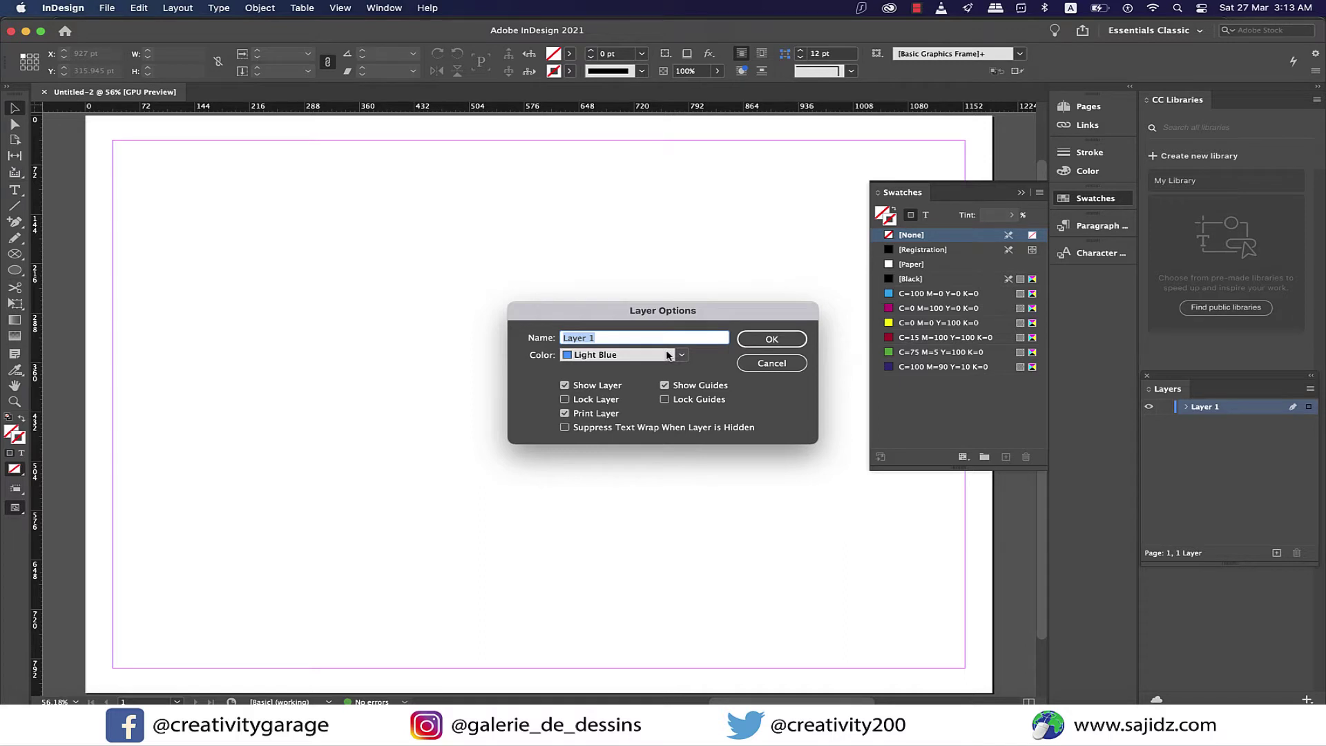
type("baclground")
key("BackSpace")
key("BackSpace")
key("BackSpace")
key("BackSpace")
key("BackSpace")
key("BackSpace")
key("BackSpace")
type("kgroun")
left_click(771, 338)
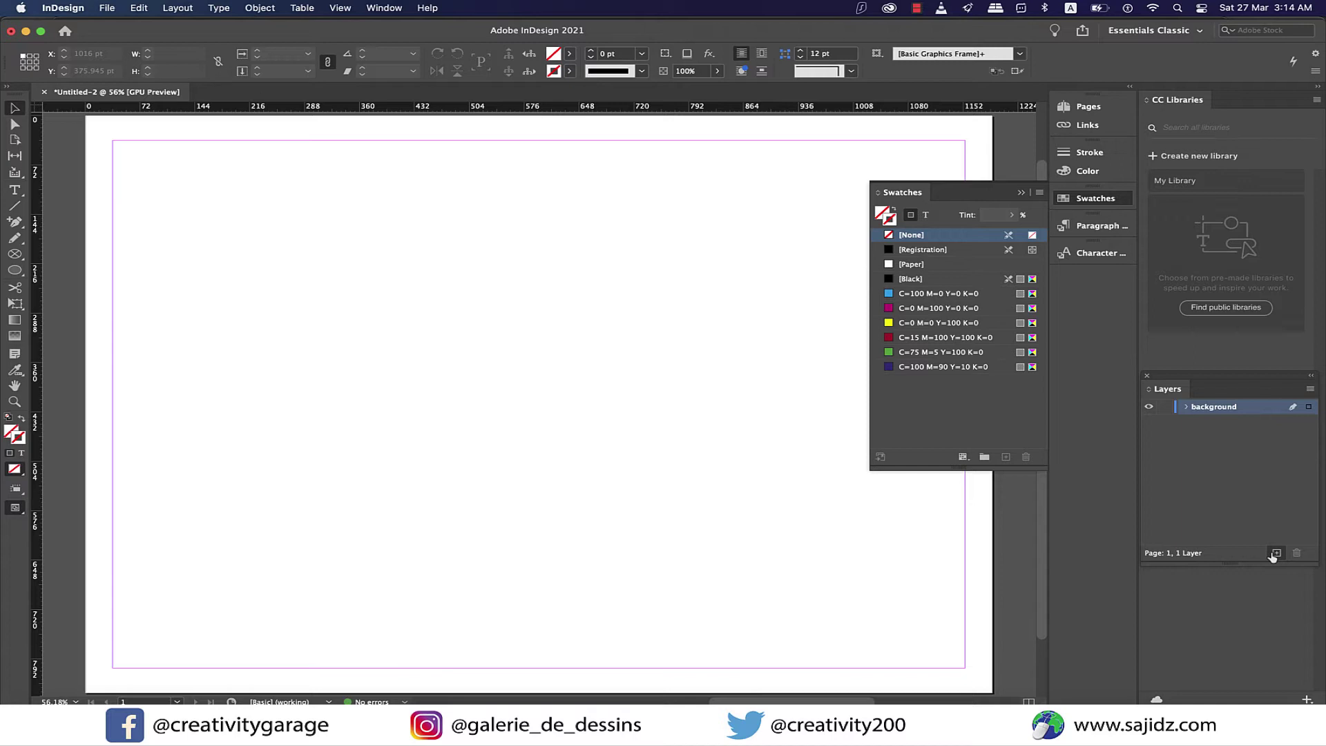
- Add three new layers above it named smudge, type and highlight
left_click(1275, 554)
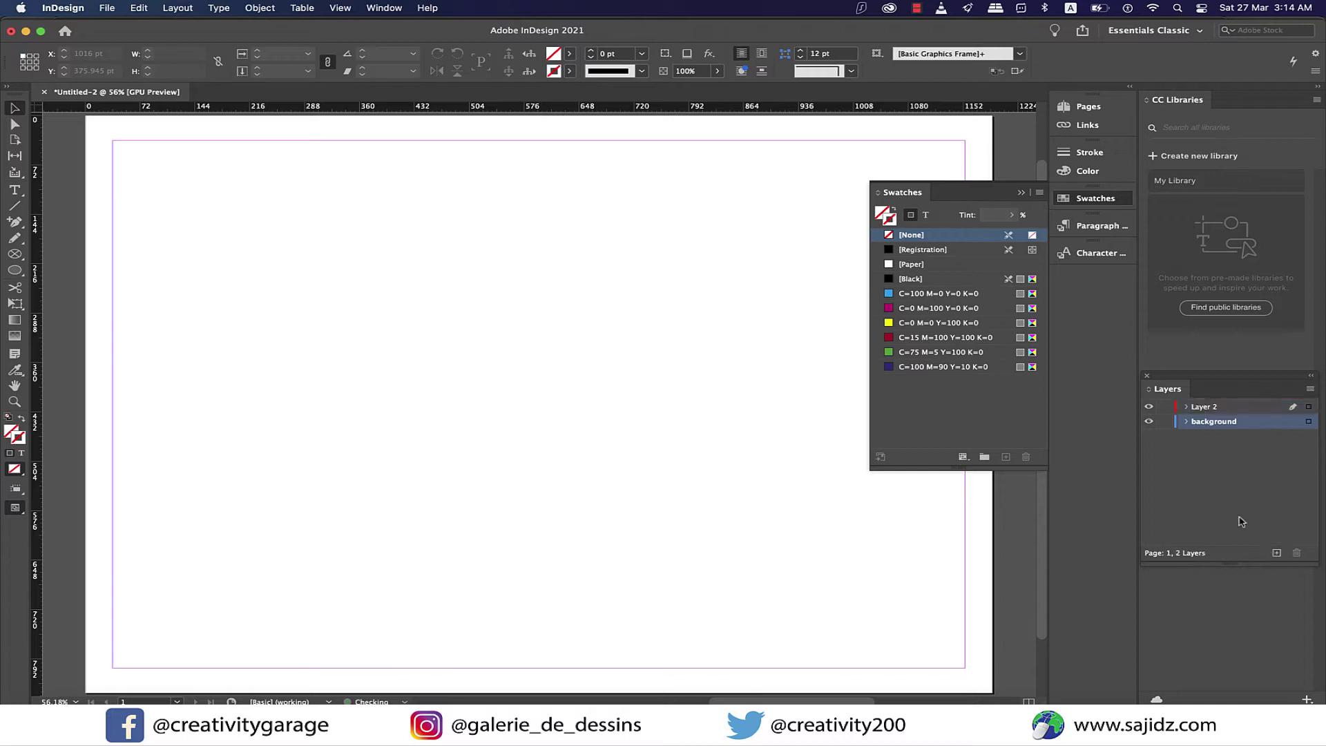
double_click(1203, 408)
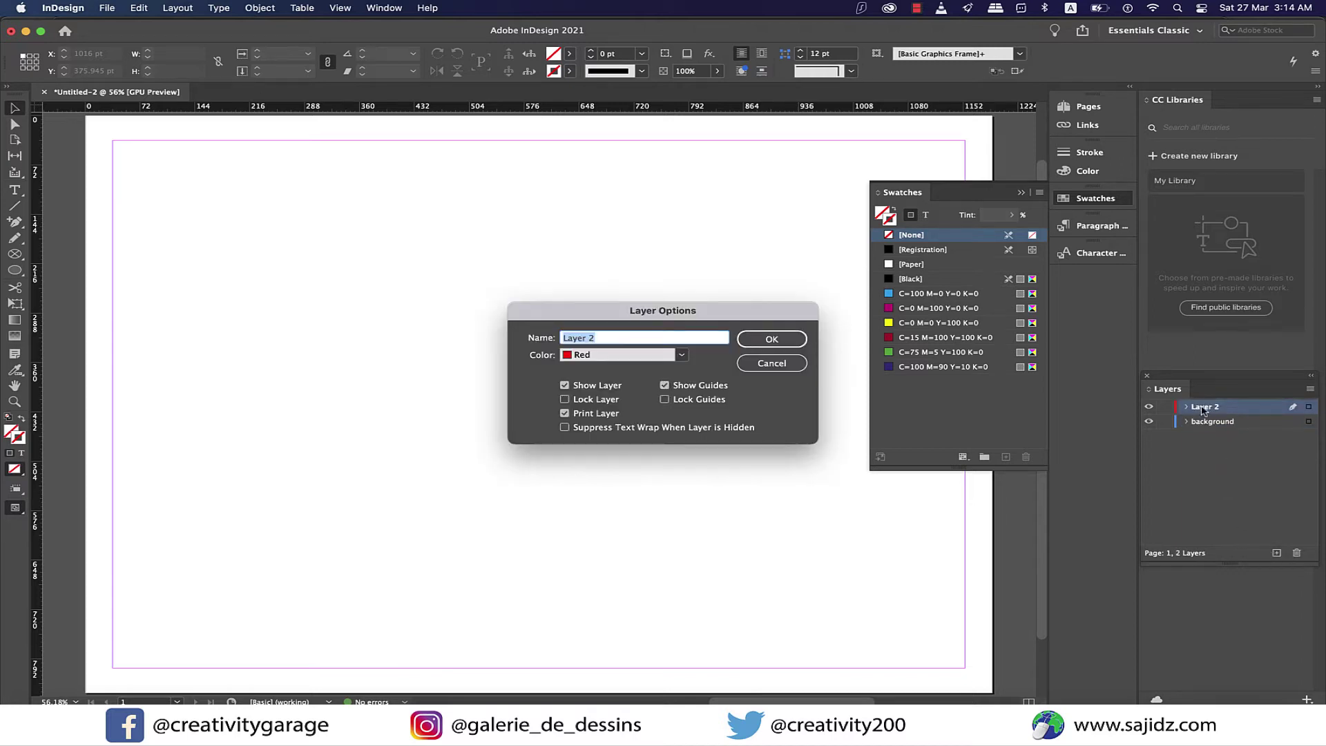
type("smudge")
left_click(791, 340)
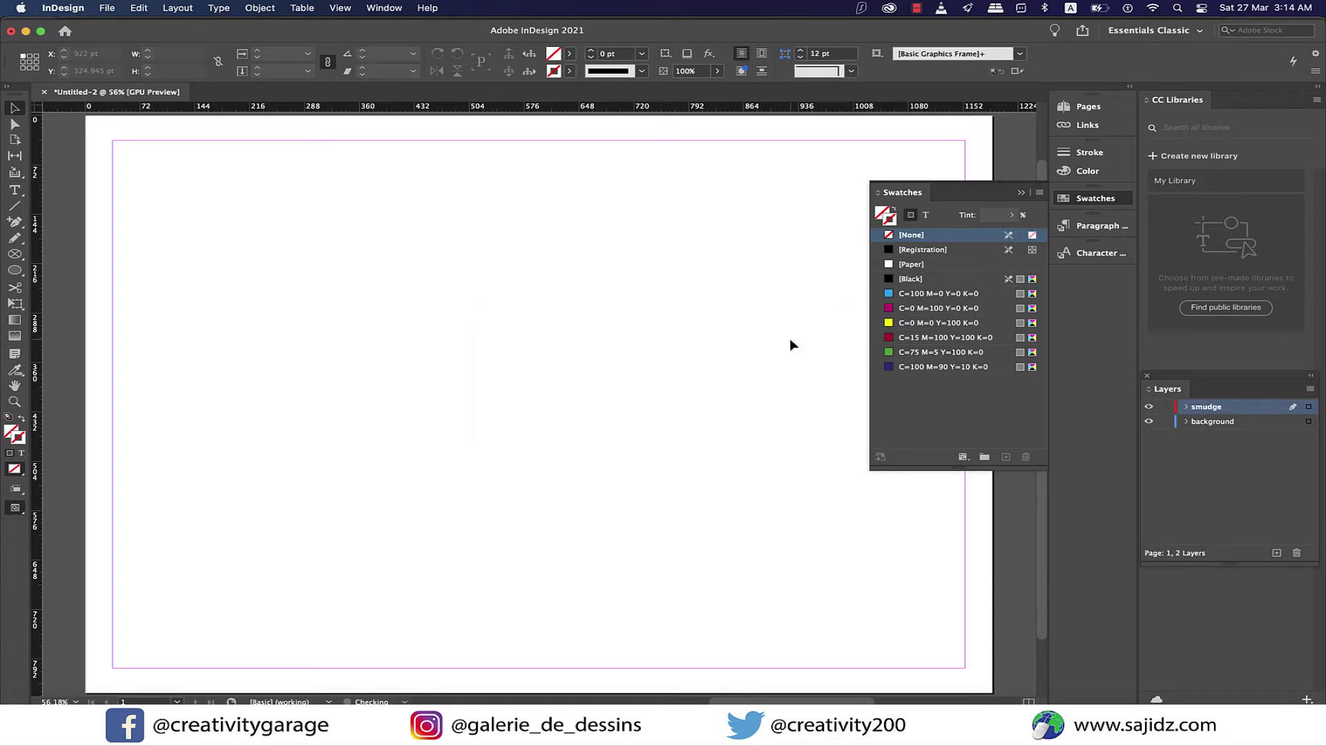
left_click(1276, 552)
double_click(1202, 413)
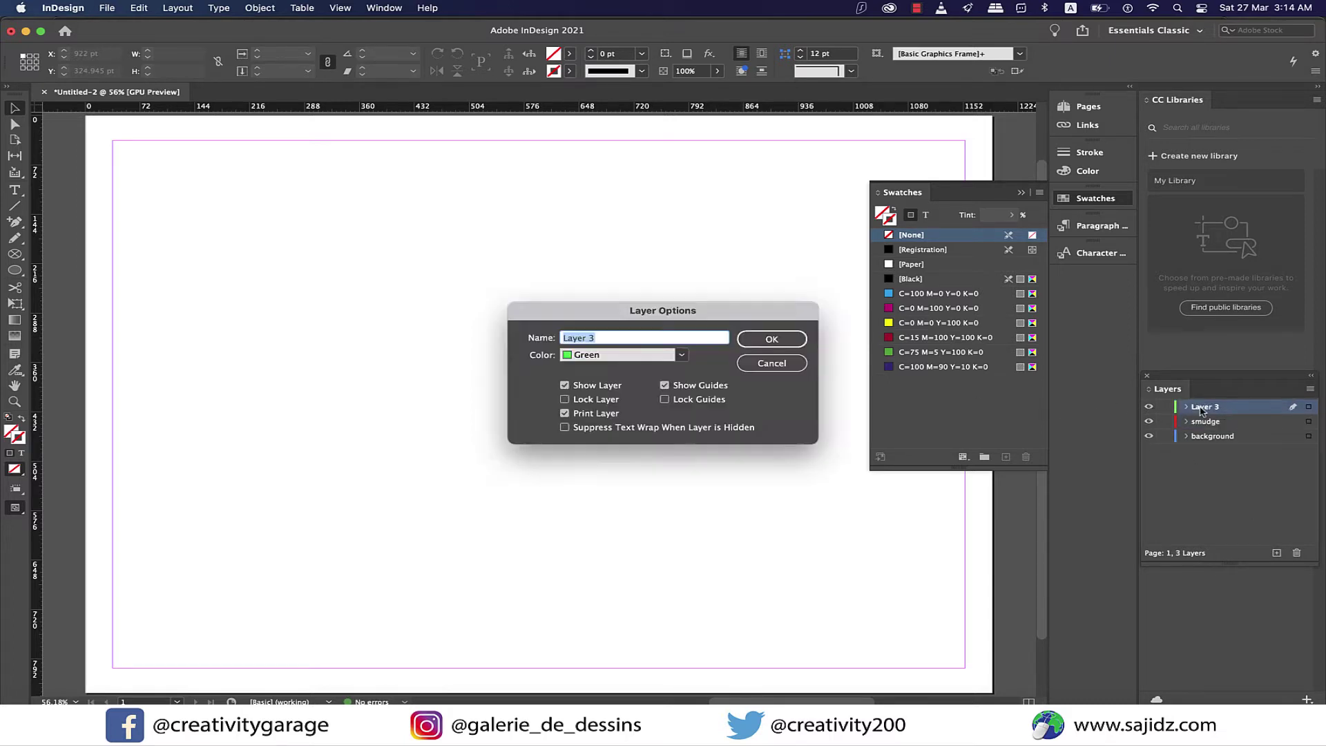
type("type")
key("Return")
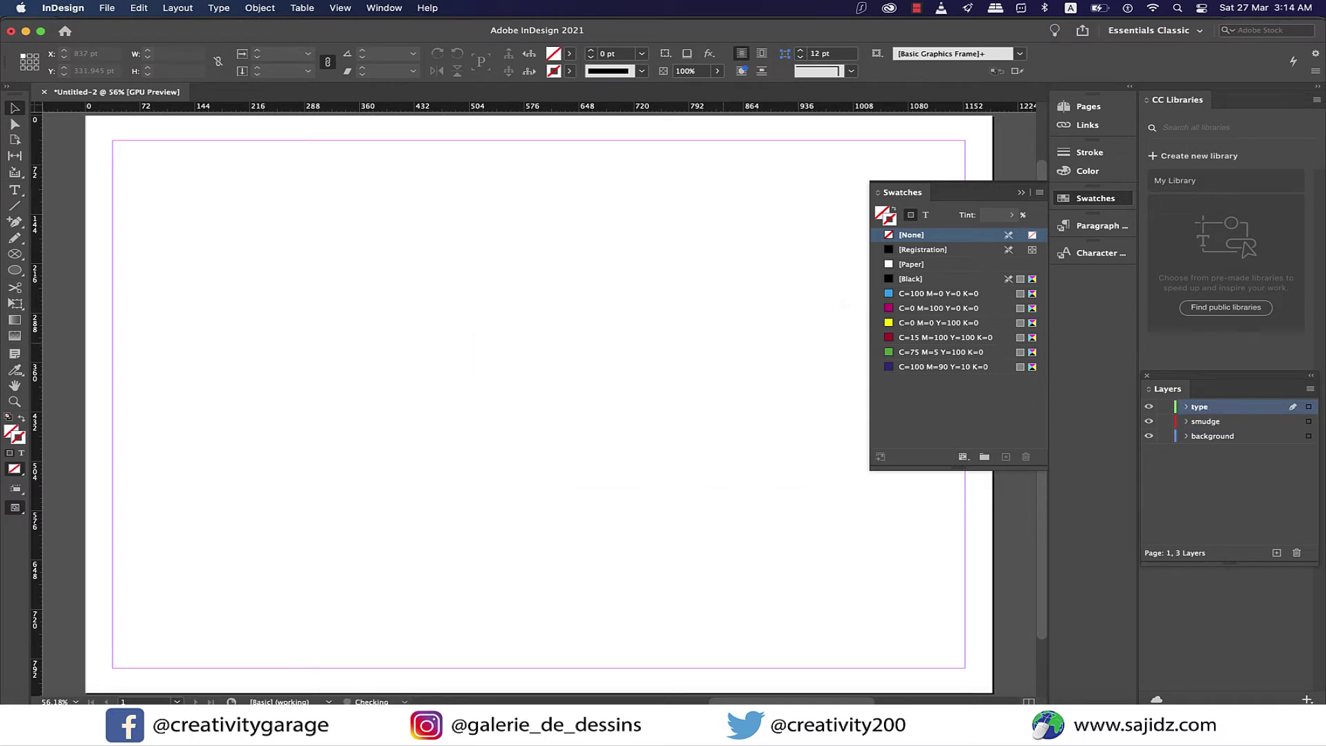
left_click(1276, 553)
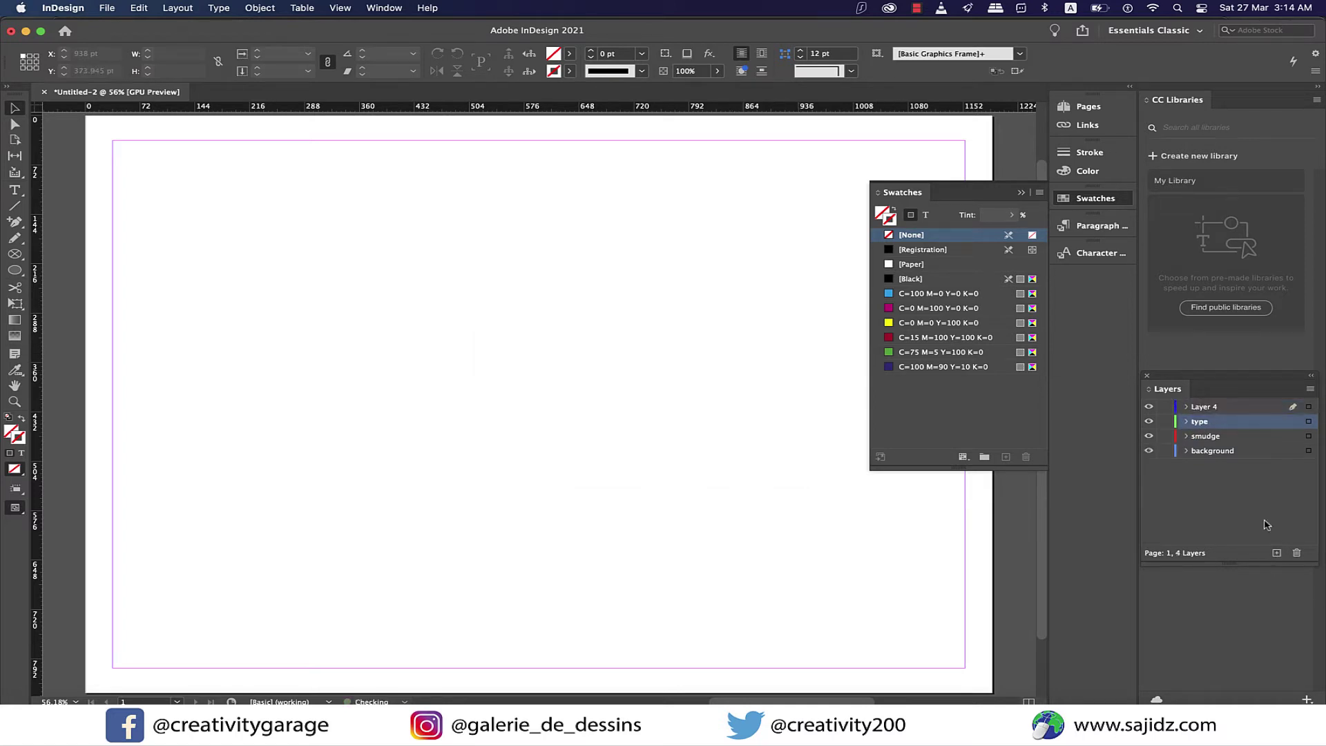
double_click(1198, 408)
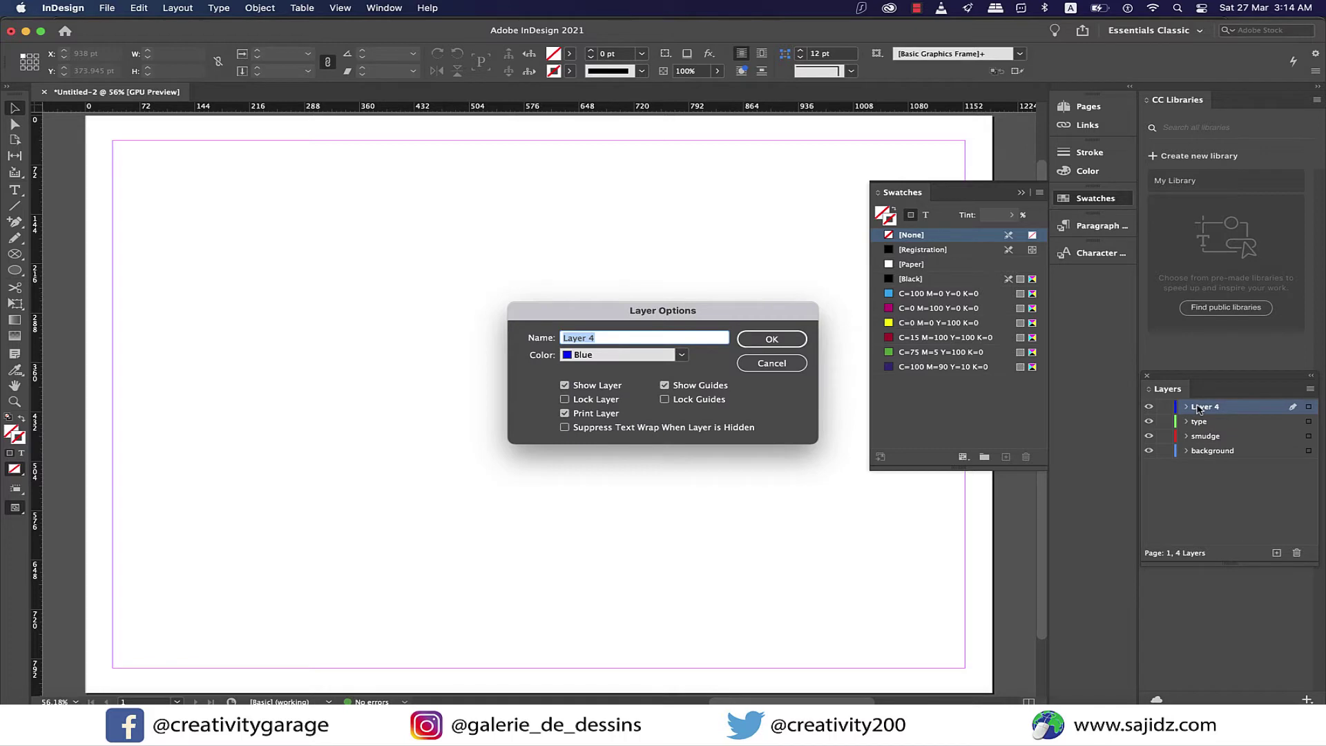
type("highlight")
left_click(787, 339)
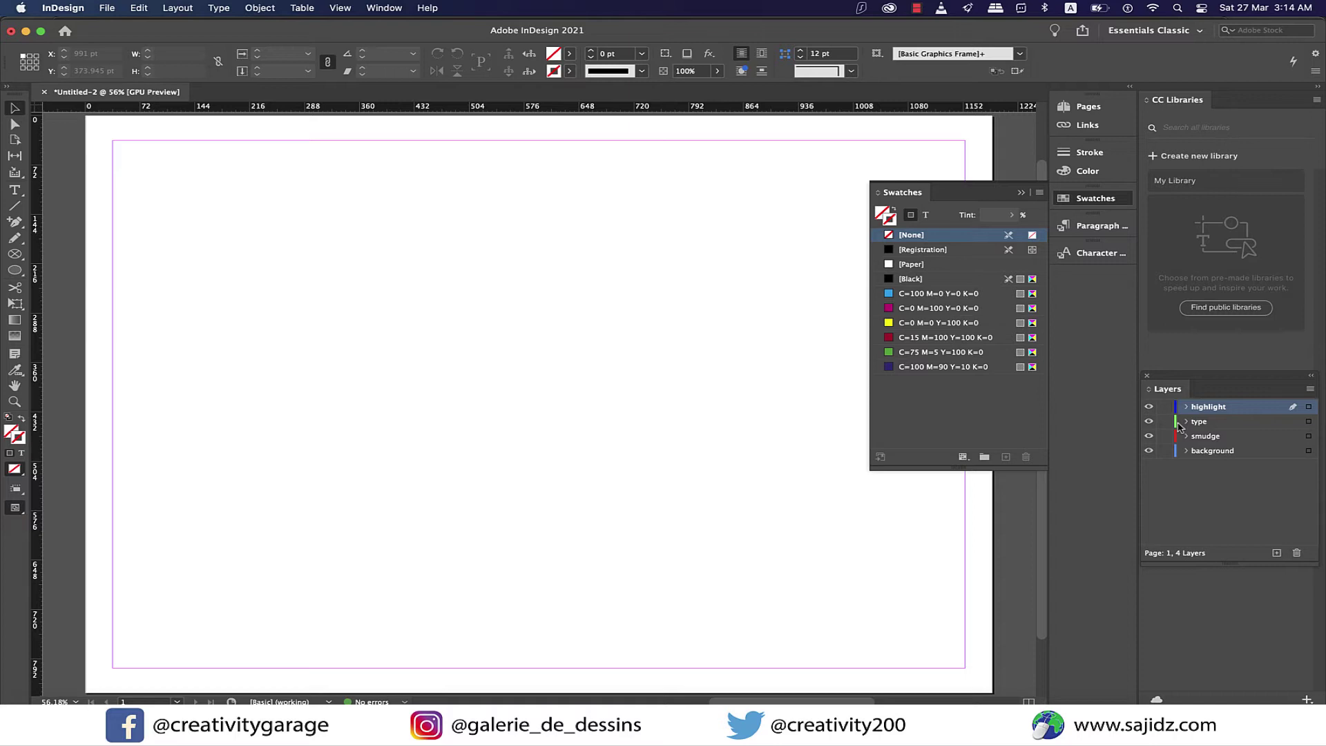
- Lock the smudge, type and highlight layers and draw a page-sized frame on background
left_click_drag(1165, 436, 1169, 416)
left_click(1220, 452)
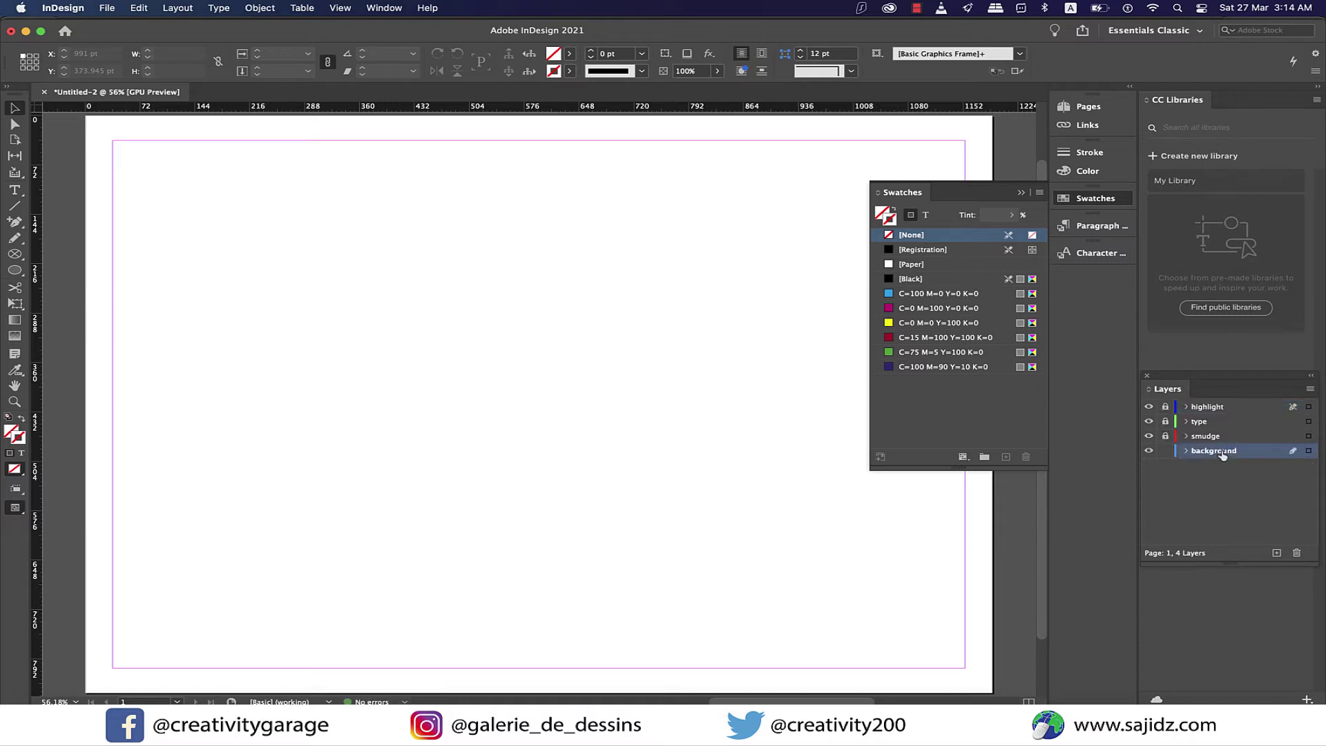
left_click(1022, 193)
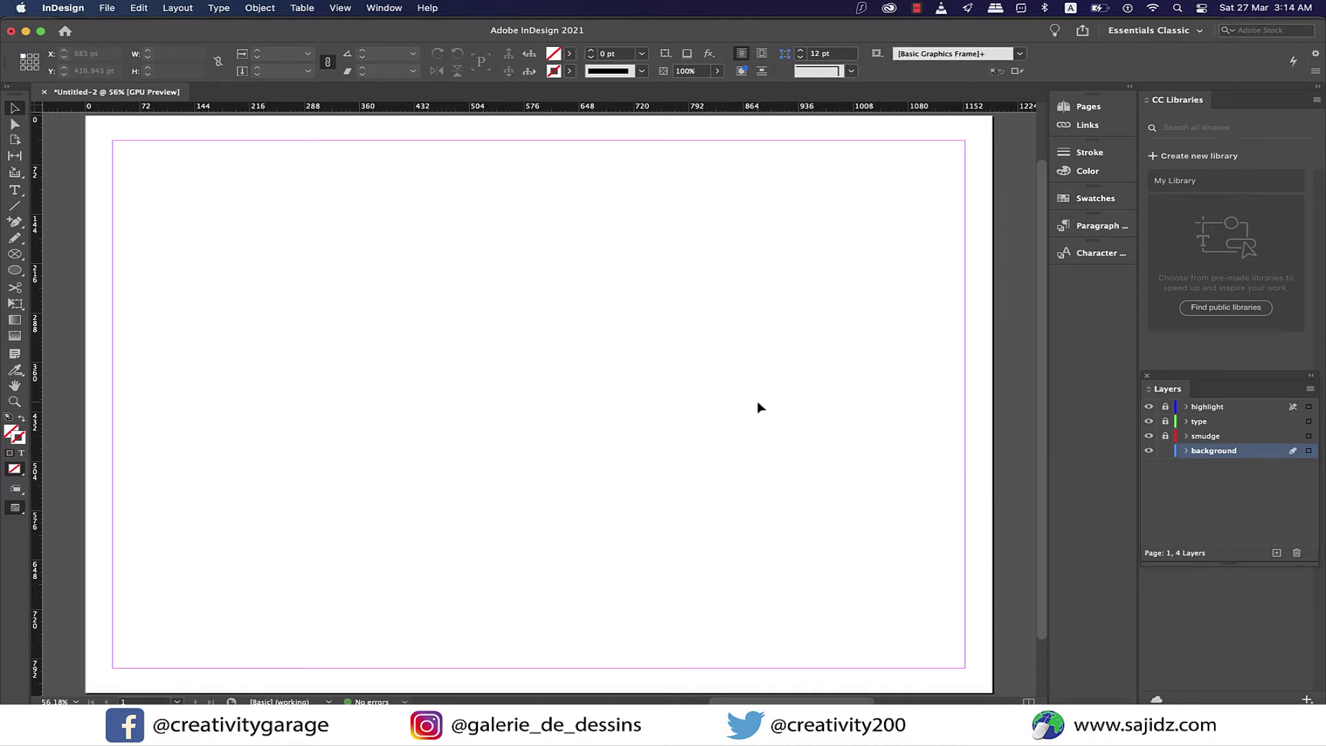
left_click(14, 254)
left_click_drag(88, 118, 997, 694)
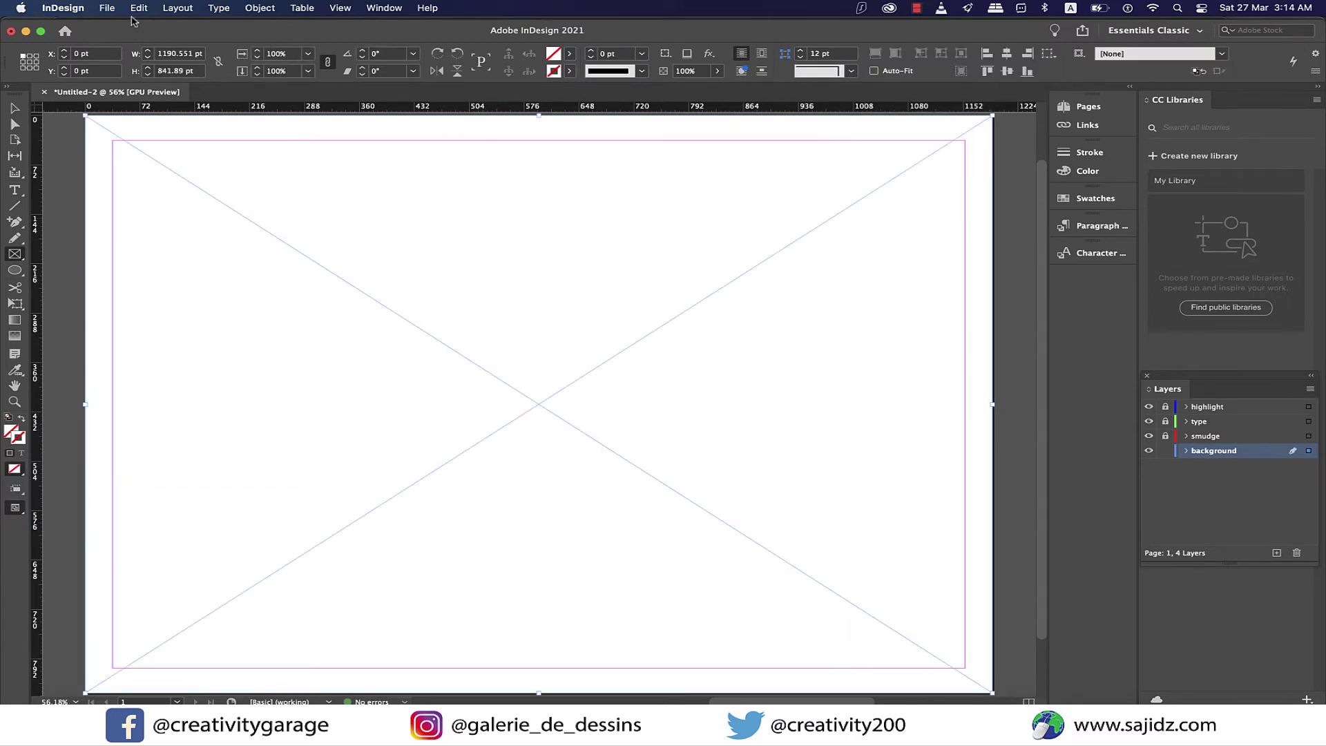
- Place the wood-grain image in the frame and fill the frame proportionally
left_click(107, 8)
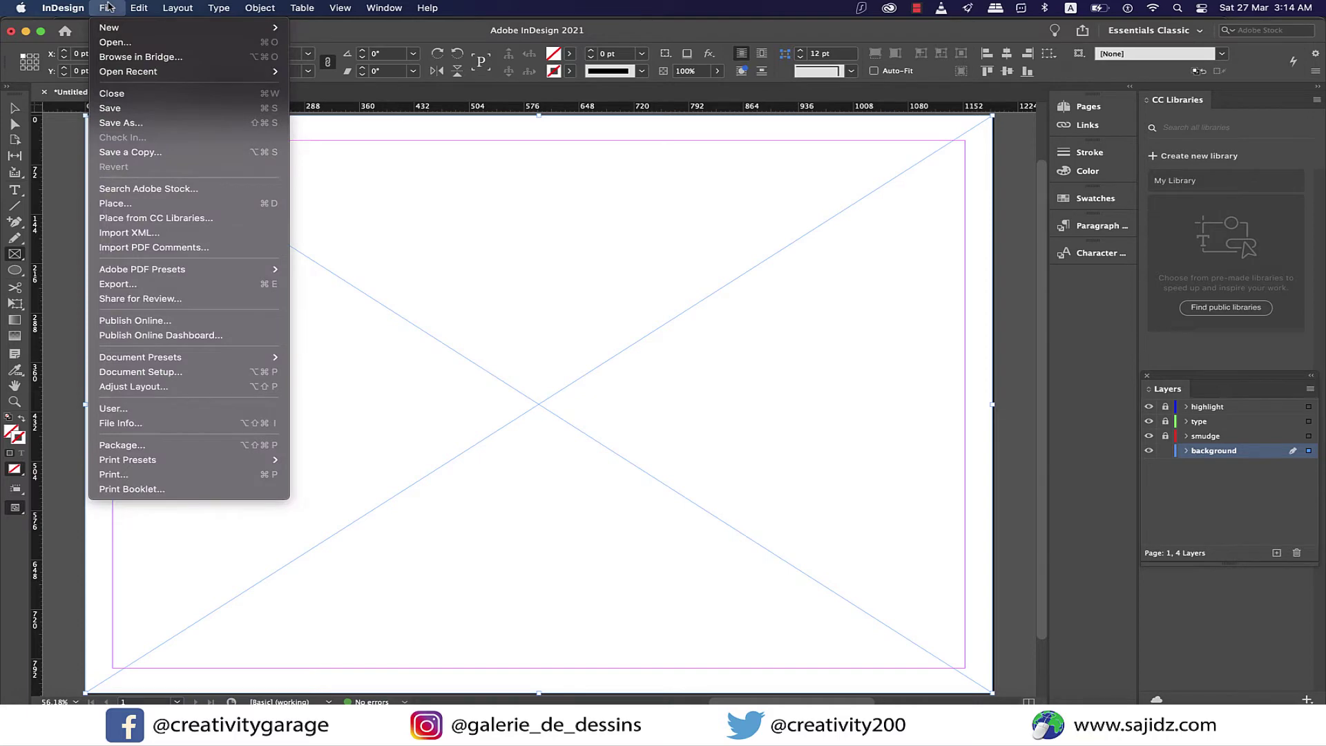
left_click(138, 203)
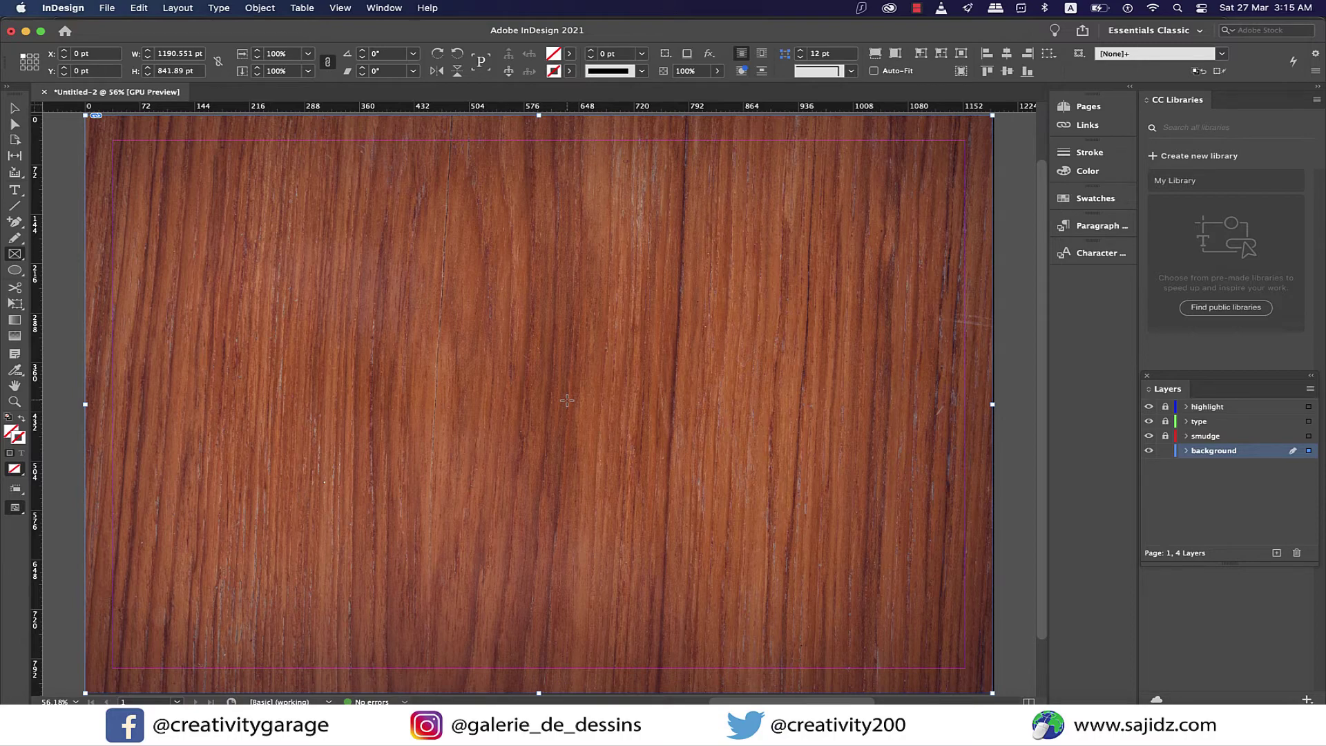
right_click(567, 401)
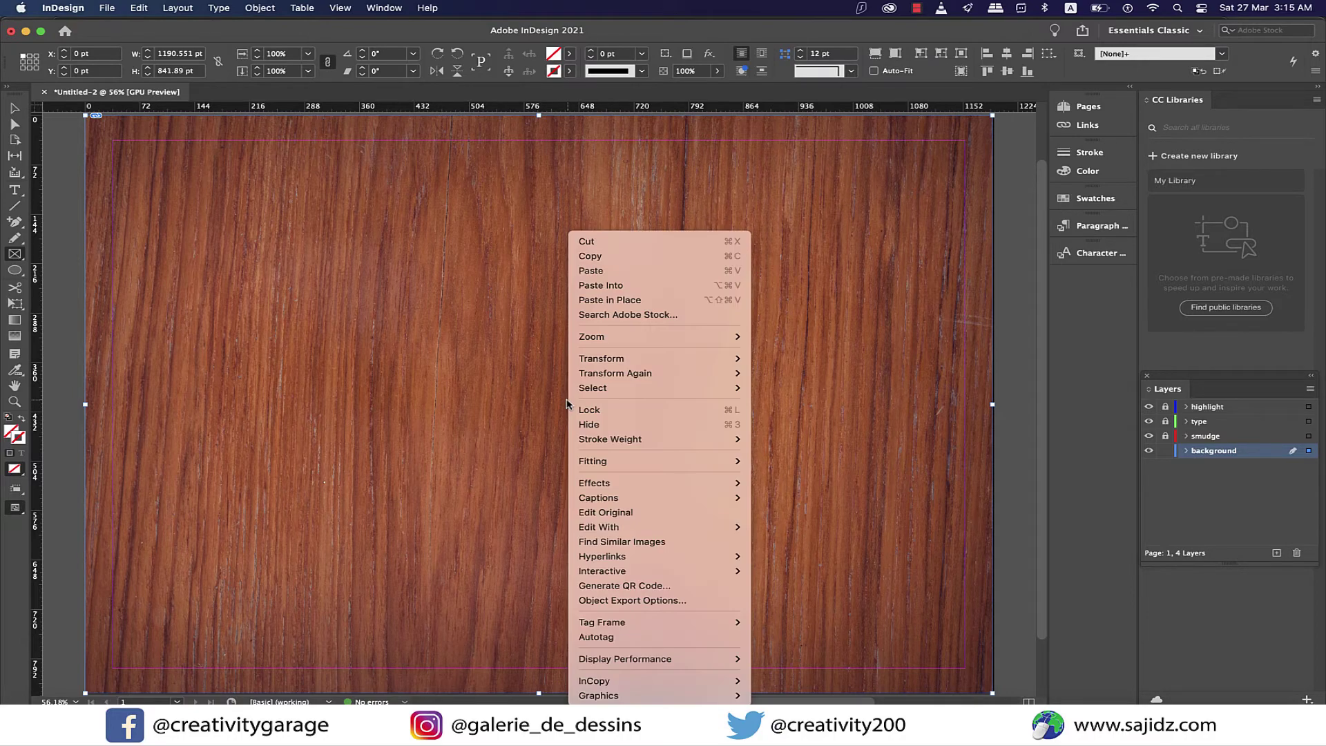
mouse_move(684, 461)
left_click(801, 469)
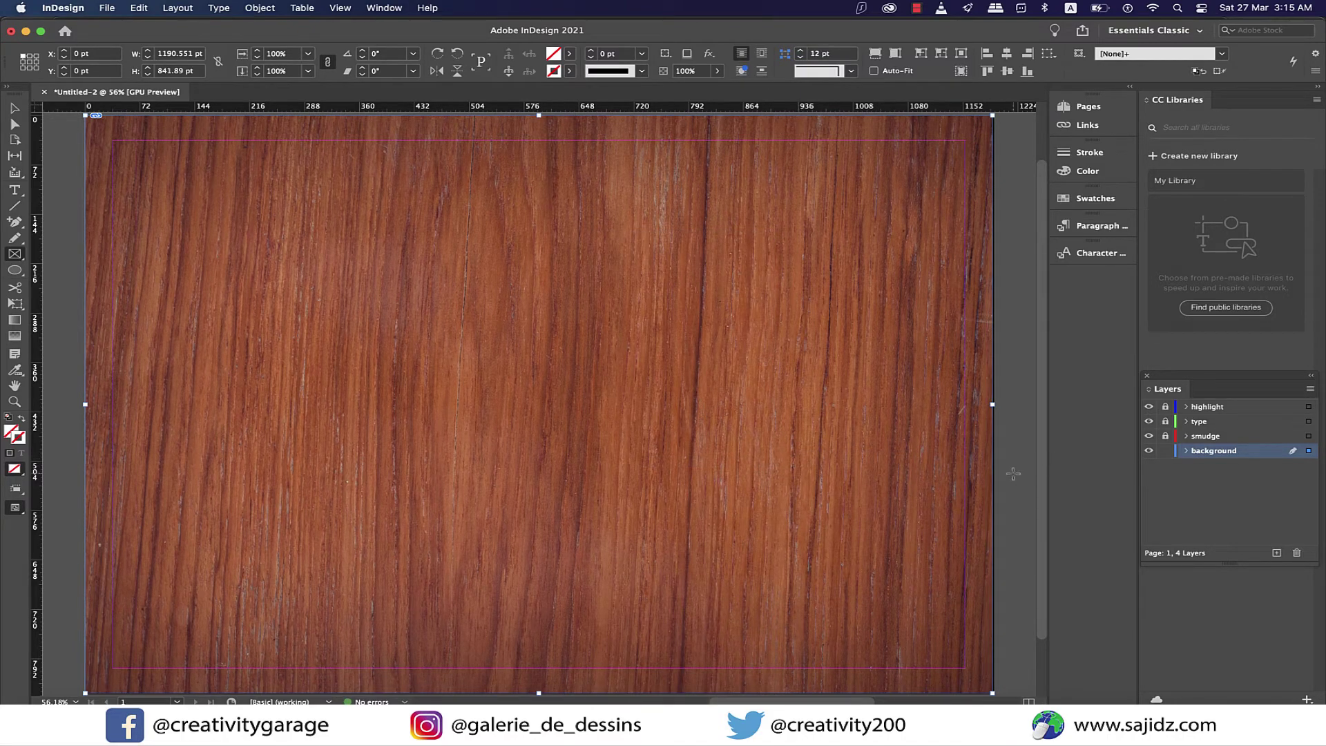
- Set the wood image's opacity to 90%
key("v")
left_click(718, 71)
left_click_drag(719, 88, 711, 91)
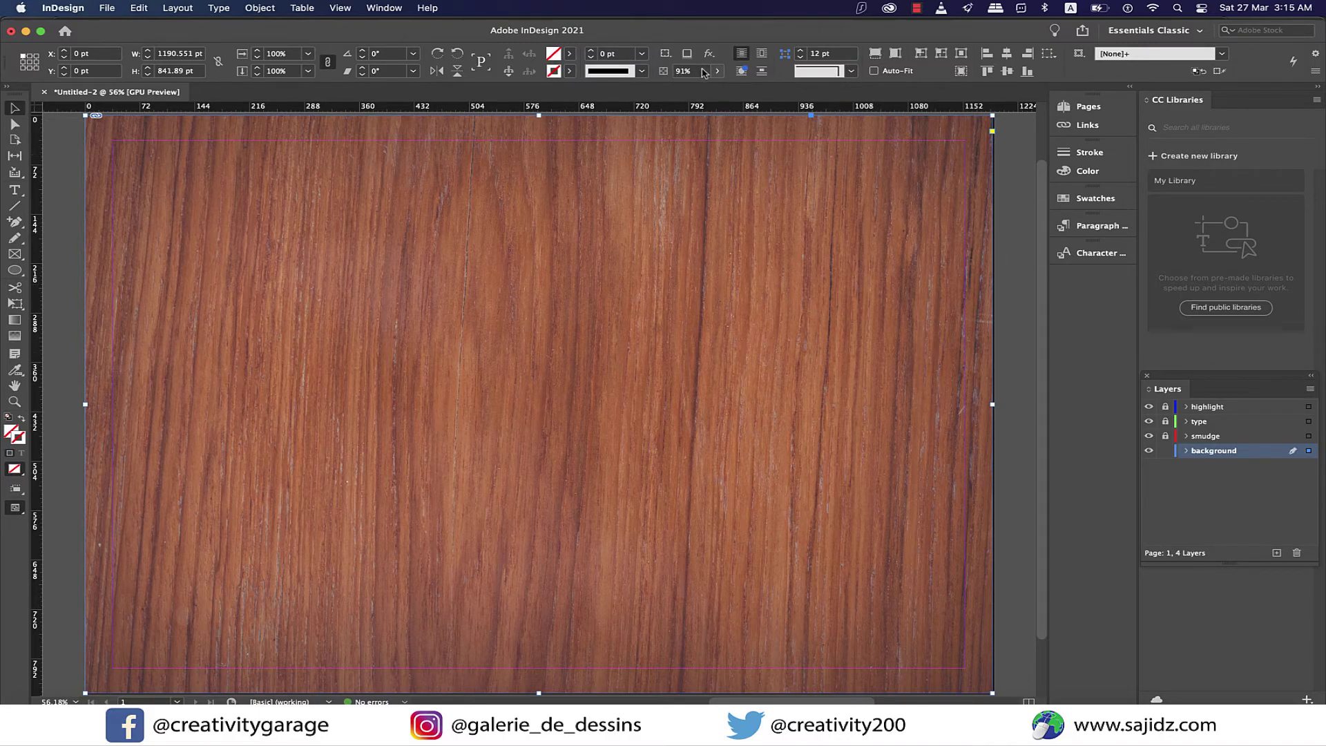
left_click(703, 71)
type("90")
key("Return")
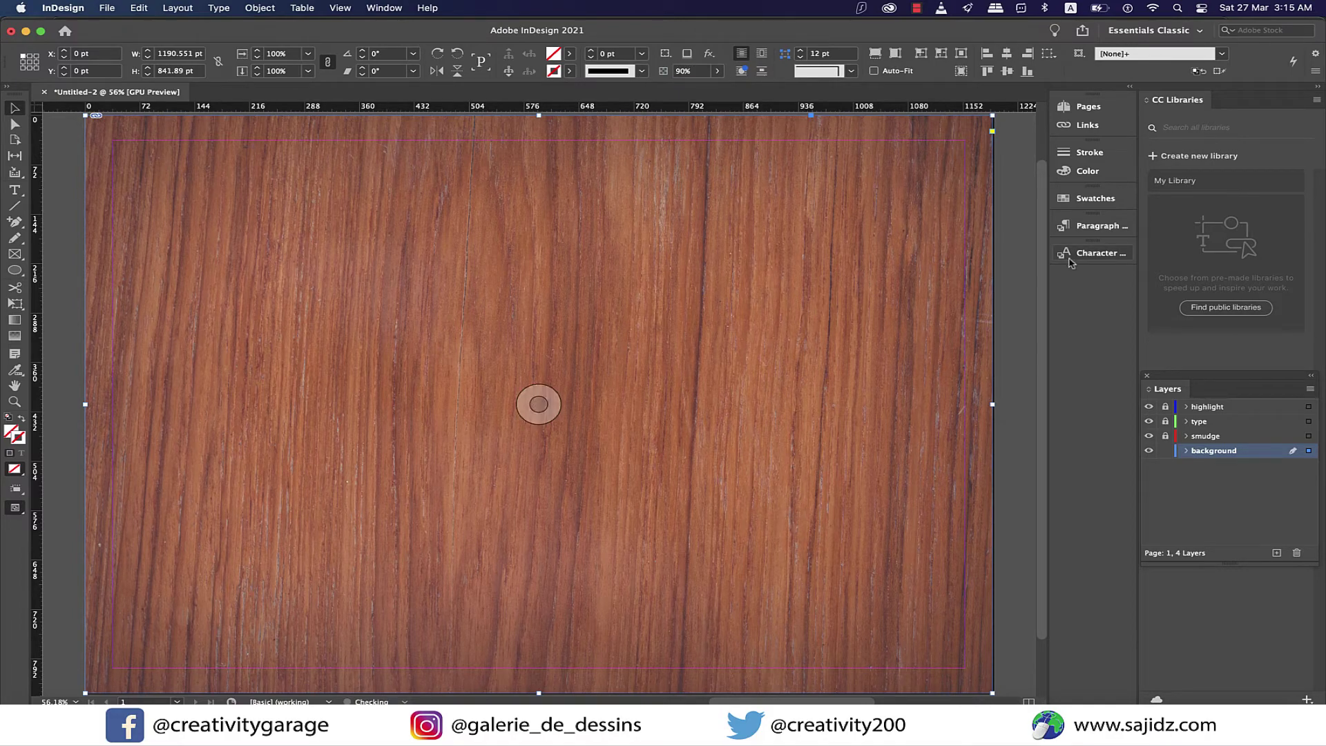
- Lock the background layer and make the unlocked type layer the active layer
left_click(1006, 341)
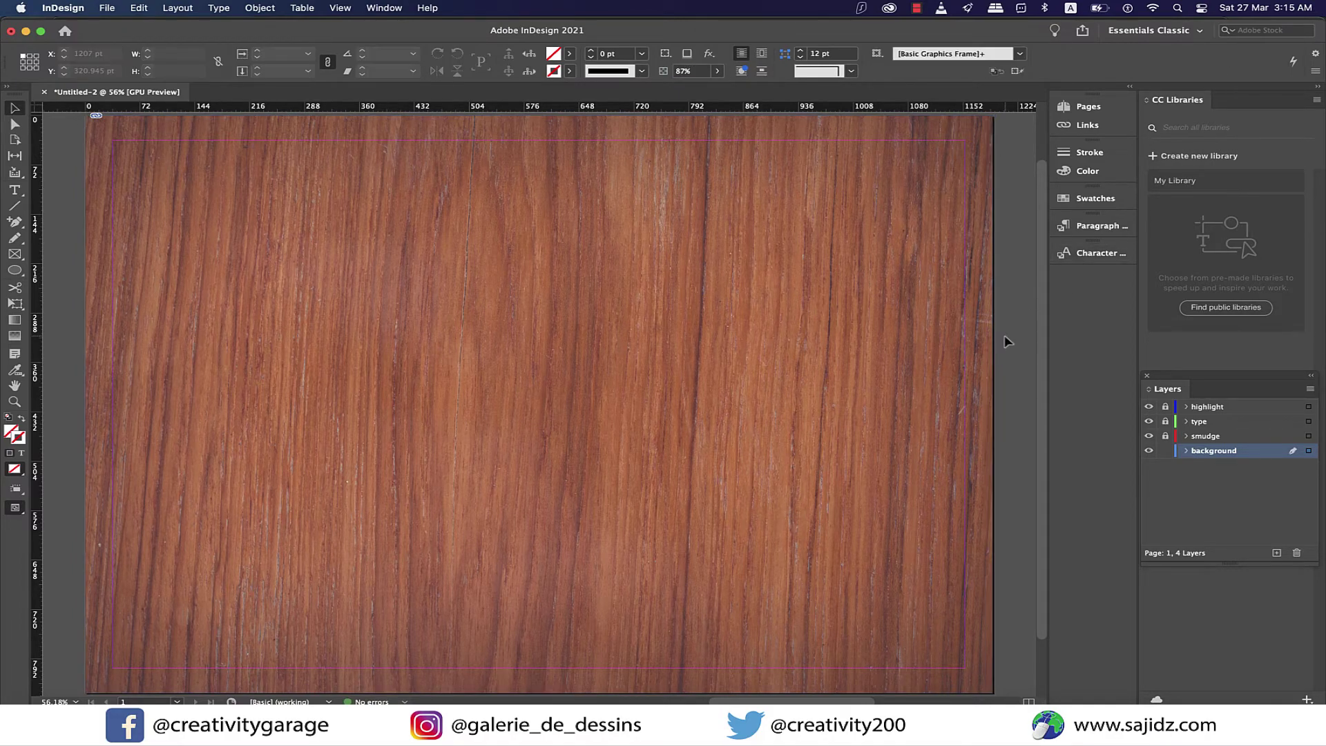
left_click(1166, 451)
left_click(1166, 422)
left_click(1217, 423)
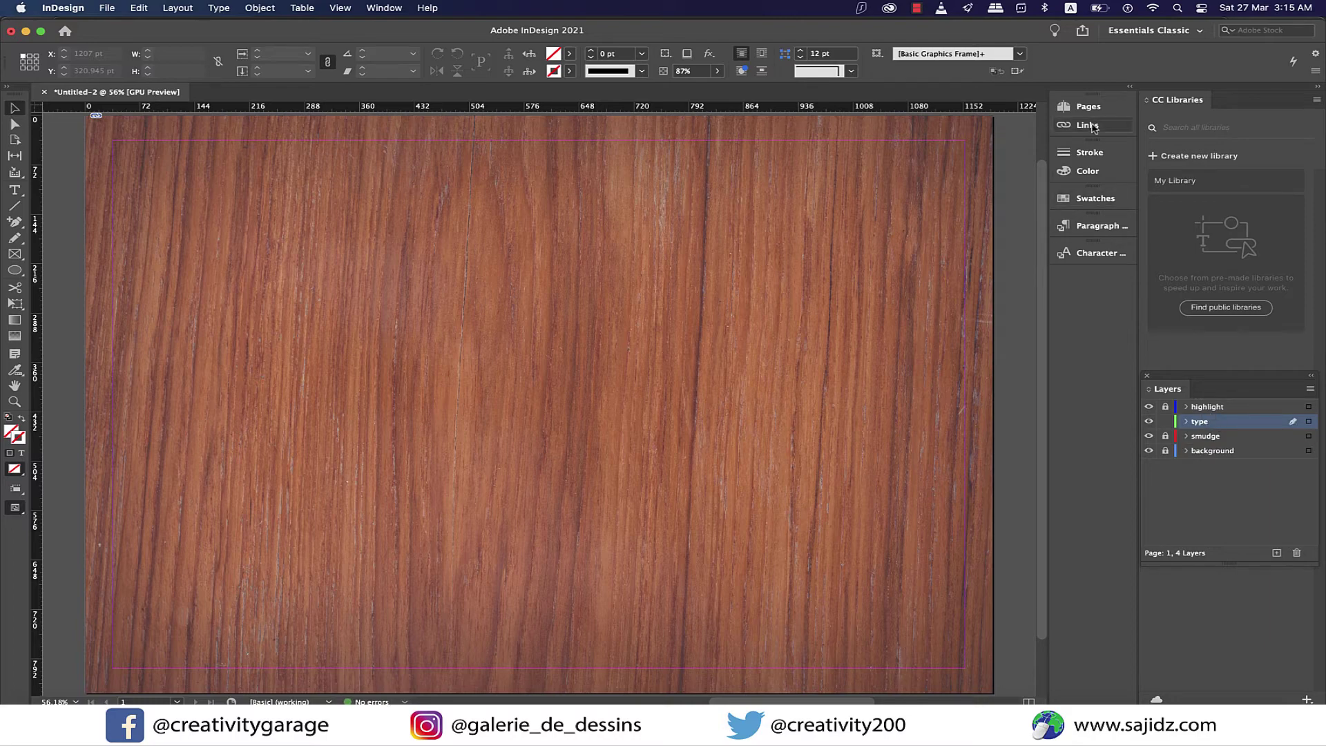
- Bring out the Swatches panel and pick the Type tool
left_click(1095, 199)
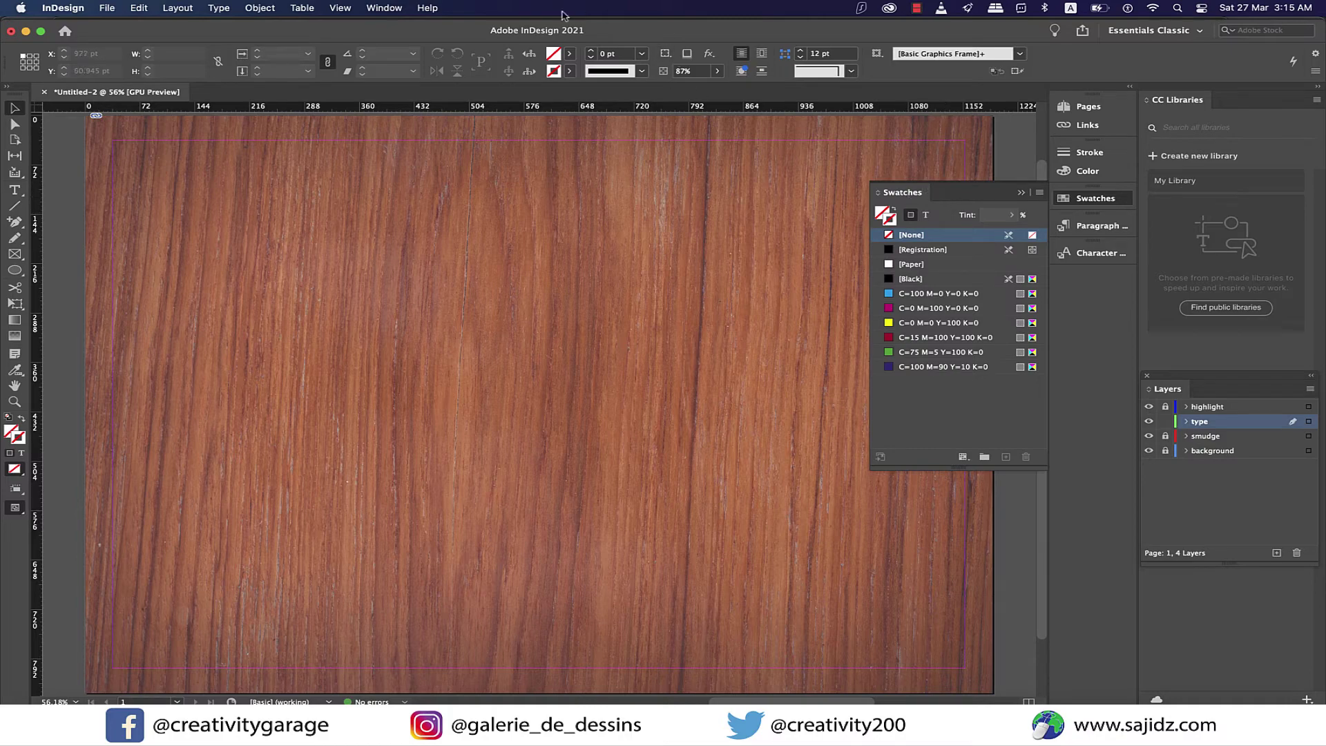
left_click(384, 8)
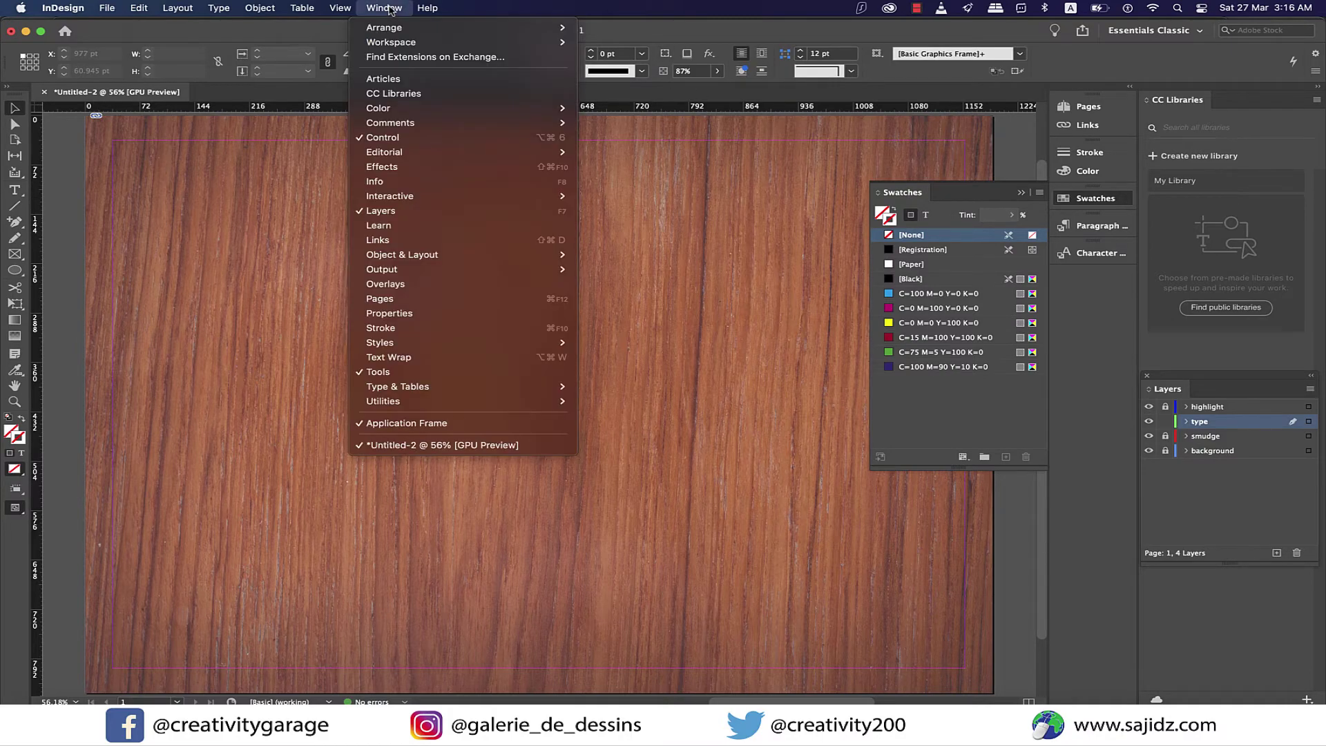
mouse_move(428, 108)
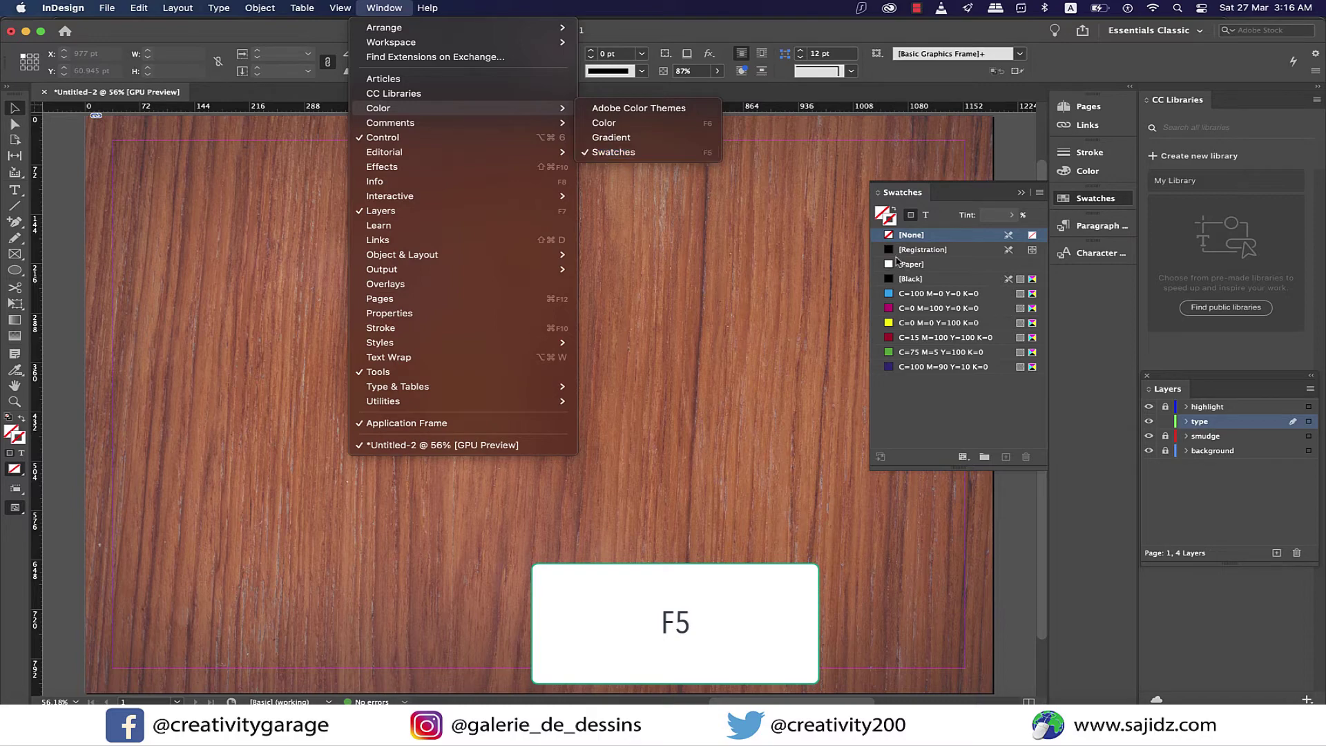
left_click(957, 416)
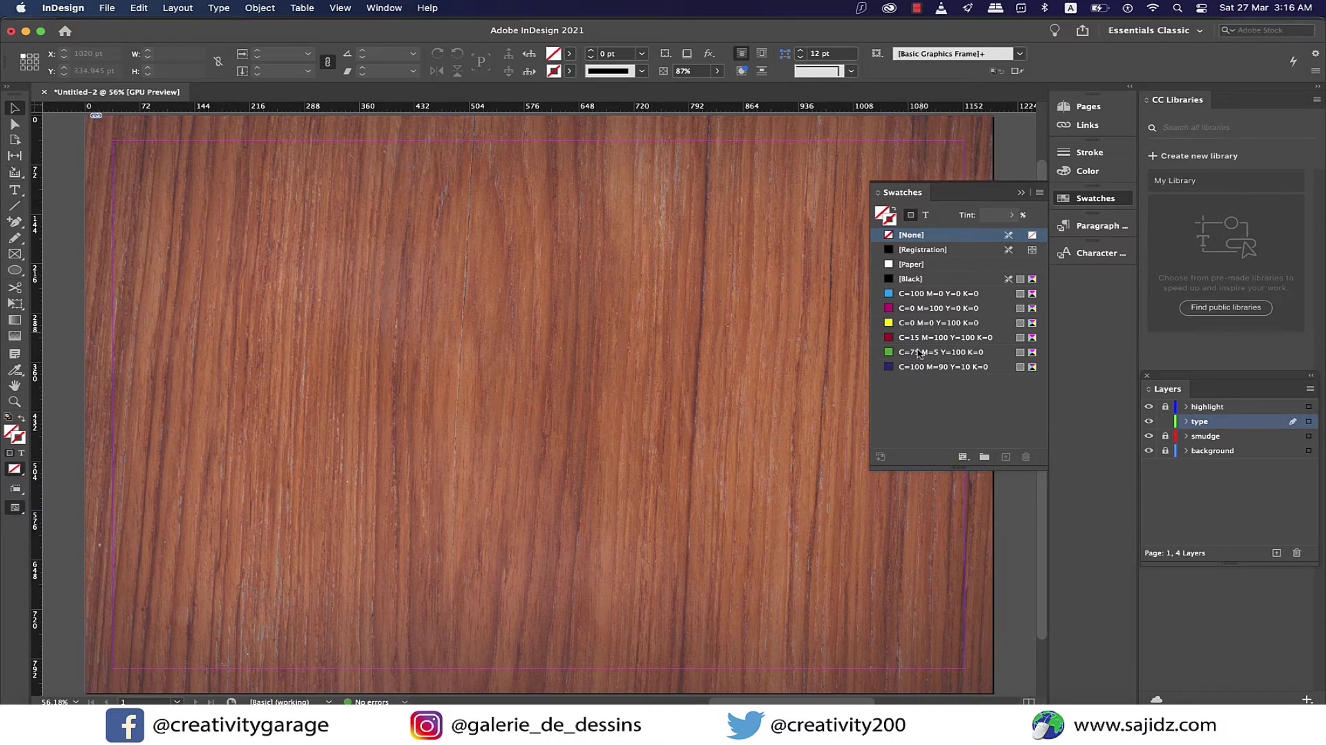
left_click(15, 190)
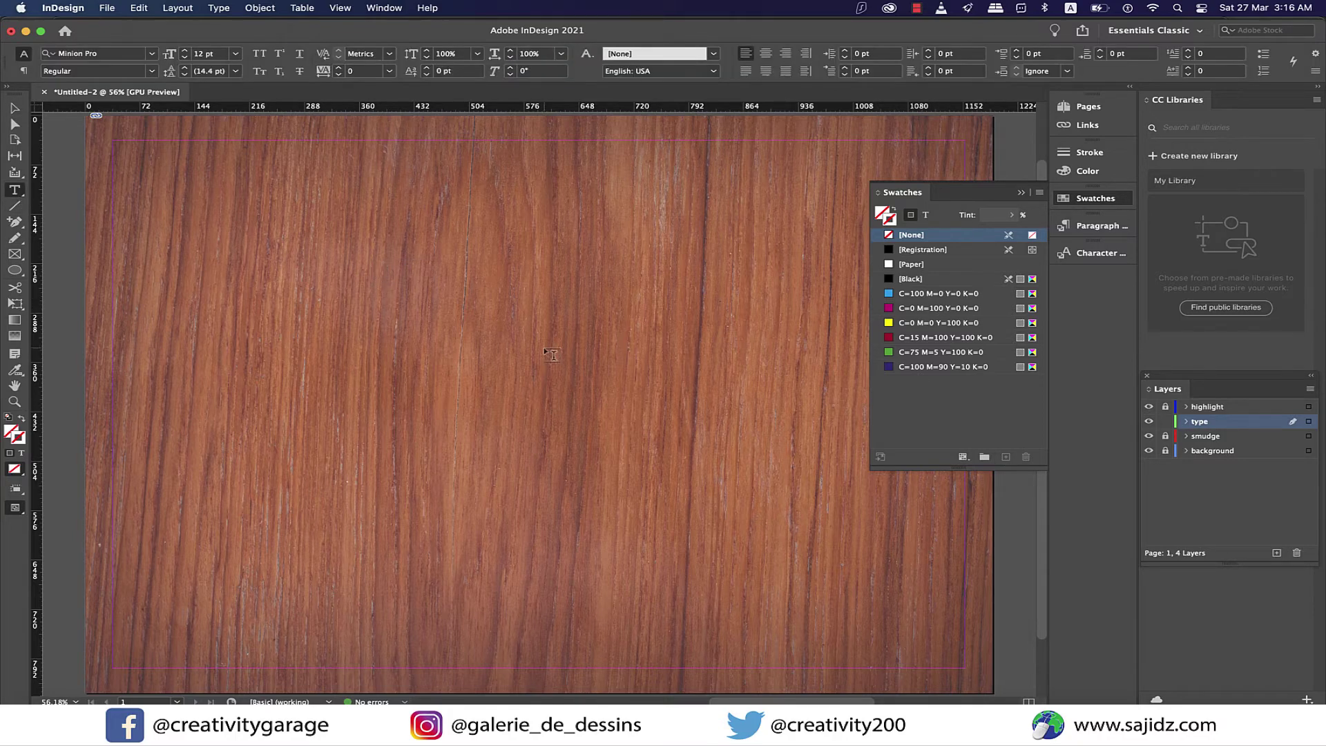
- Draw a text frame above the page centre and add swatch sample1 at C71 M79 Y66 K92
left_click_drag(304, 241, 688, 413)
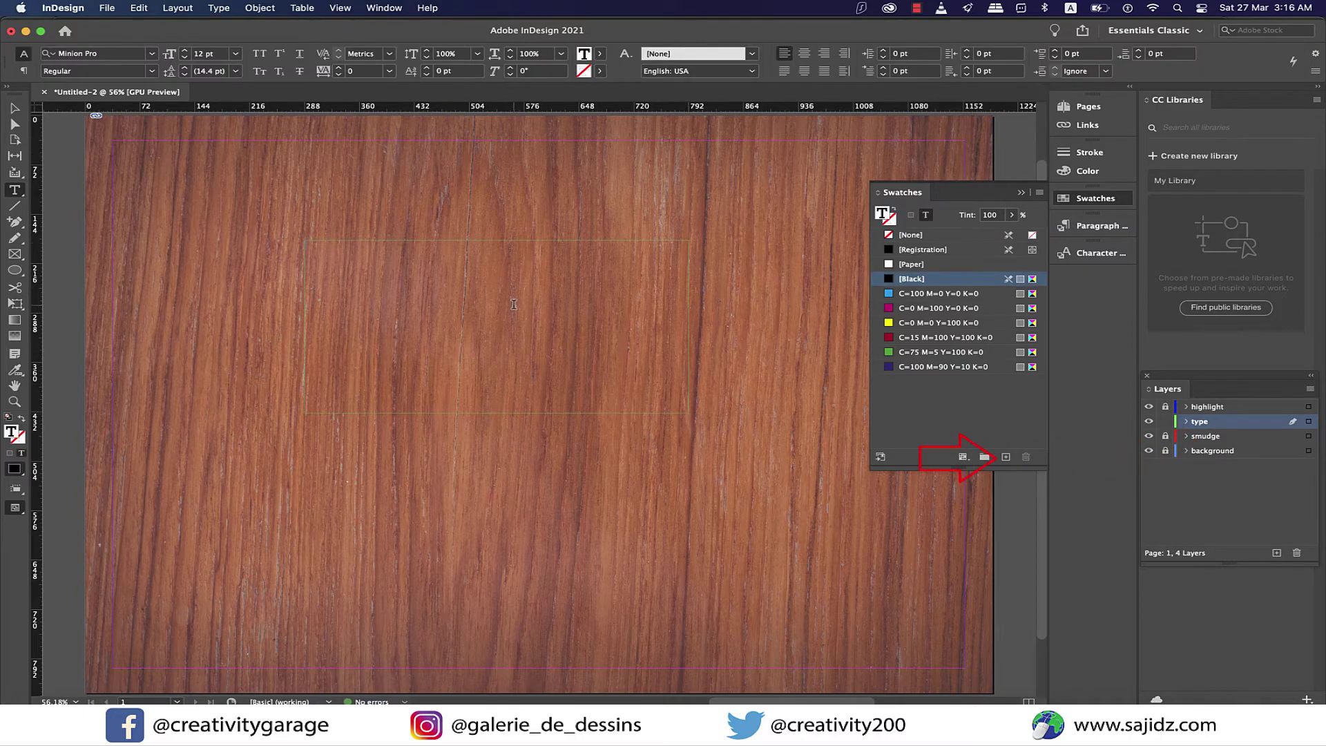
left_click(1006, 459)
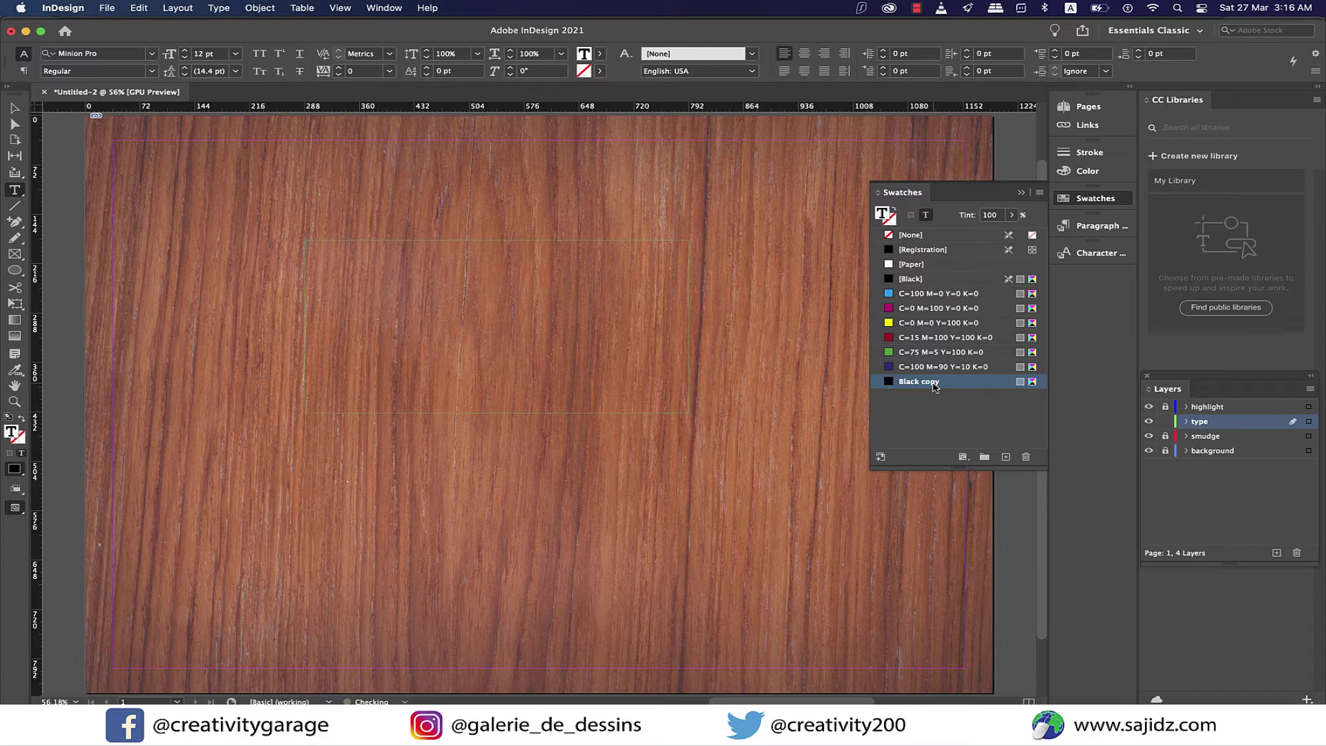
double_click(934, 387)
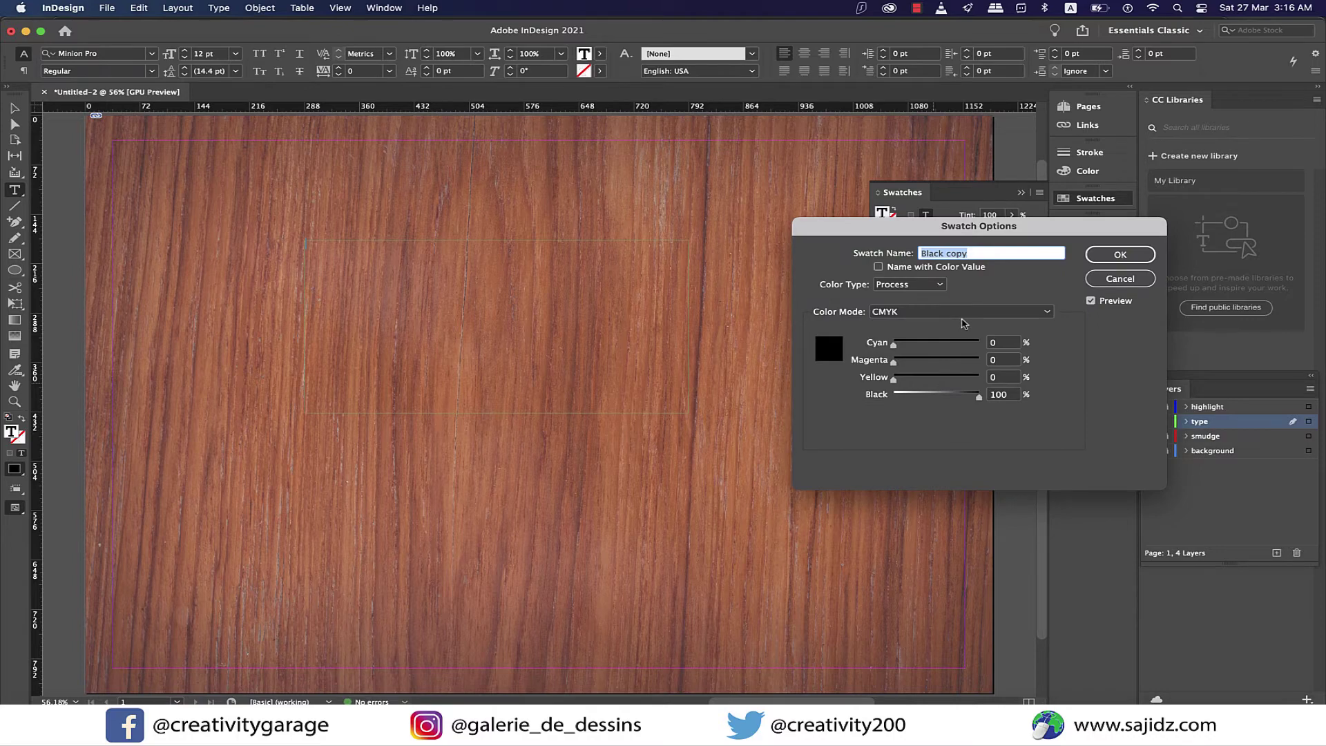
type("sample1")
left_click(993, 346)
type("7")
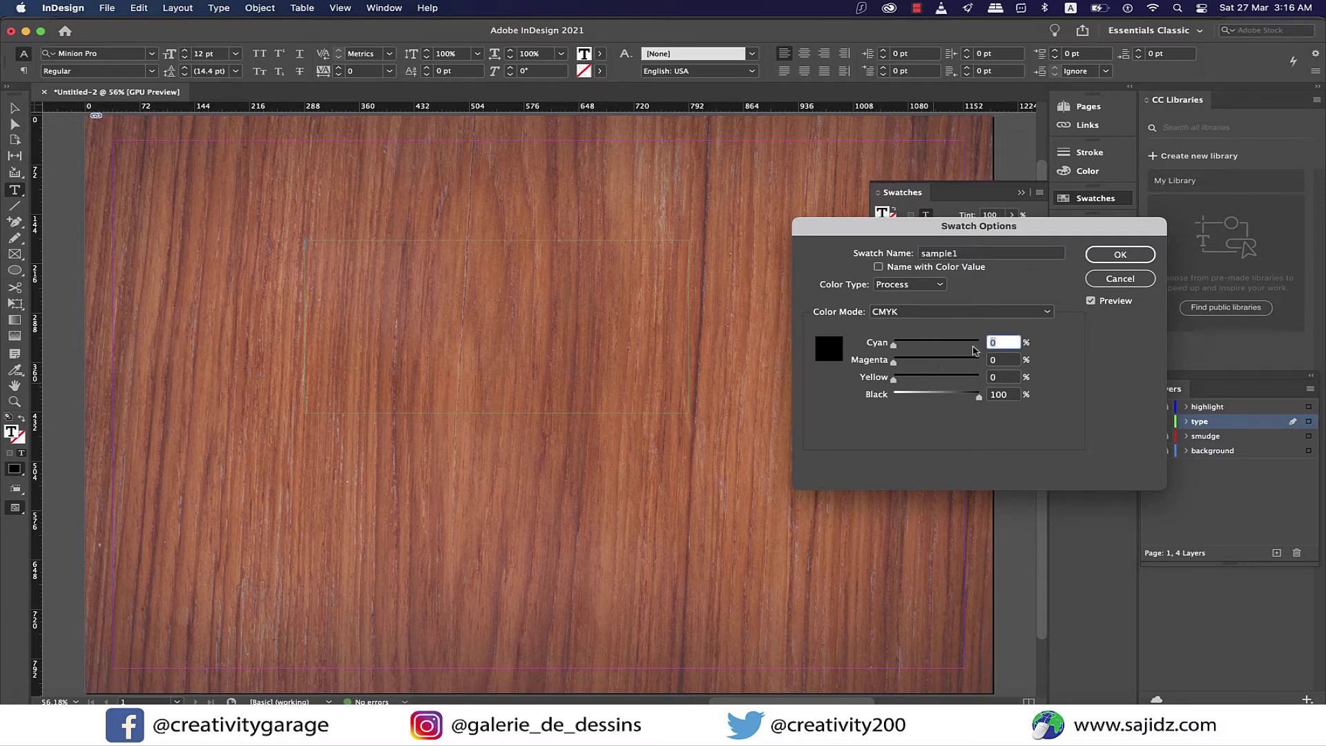
type("1")
key("Tab")
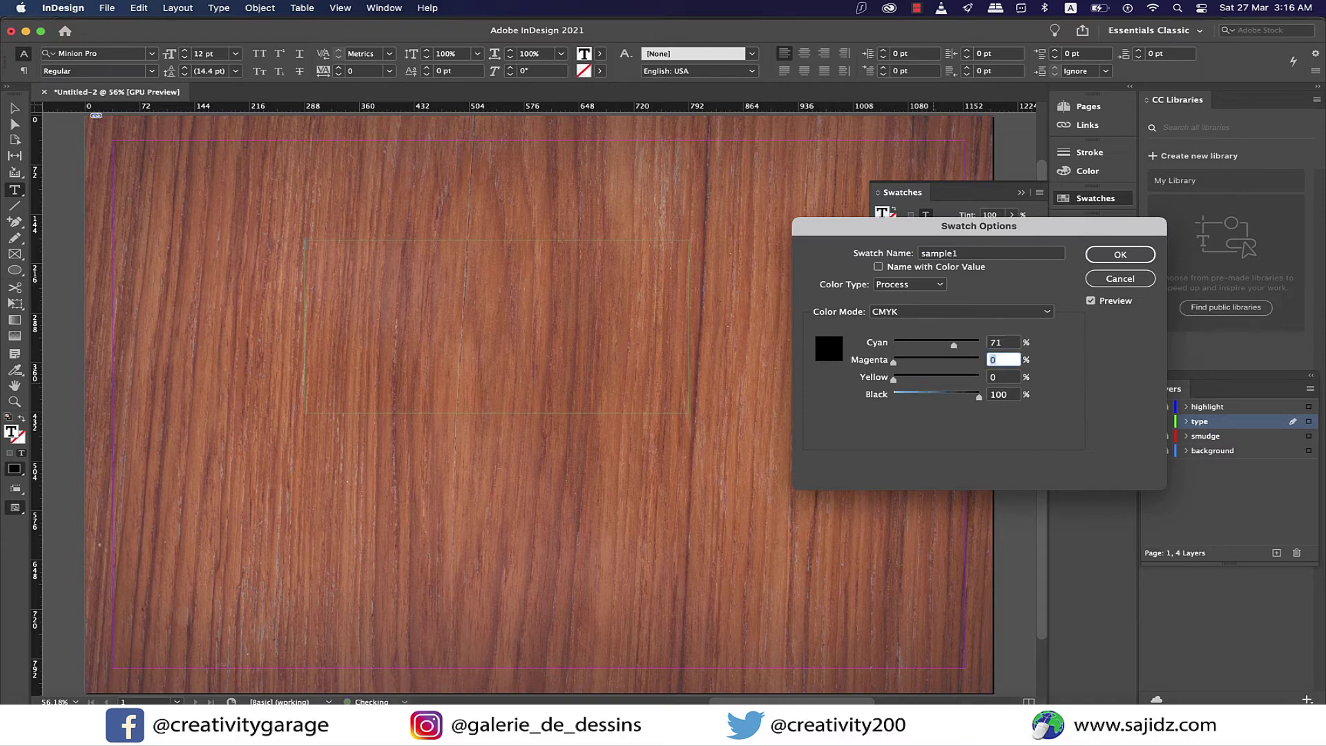
type("79")
key("Tab")
type("66")
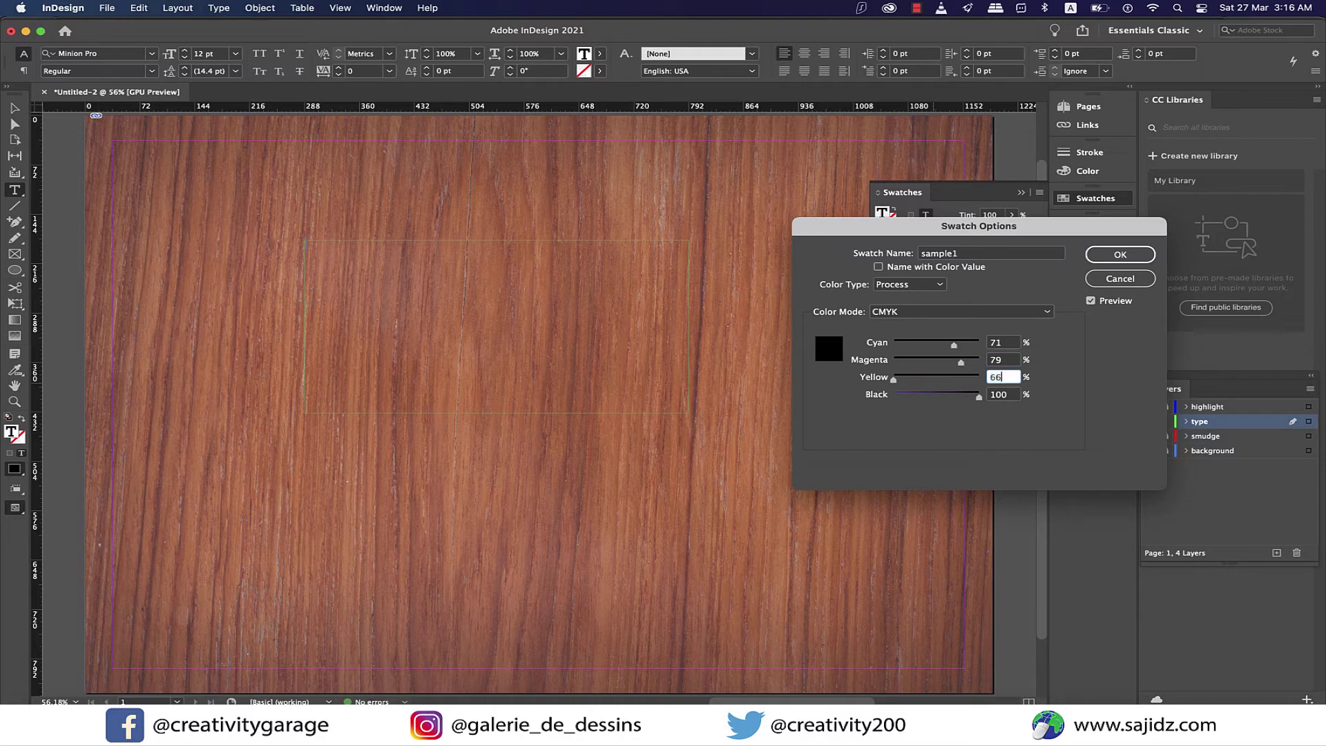
key("Tab")
type("92")
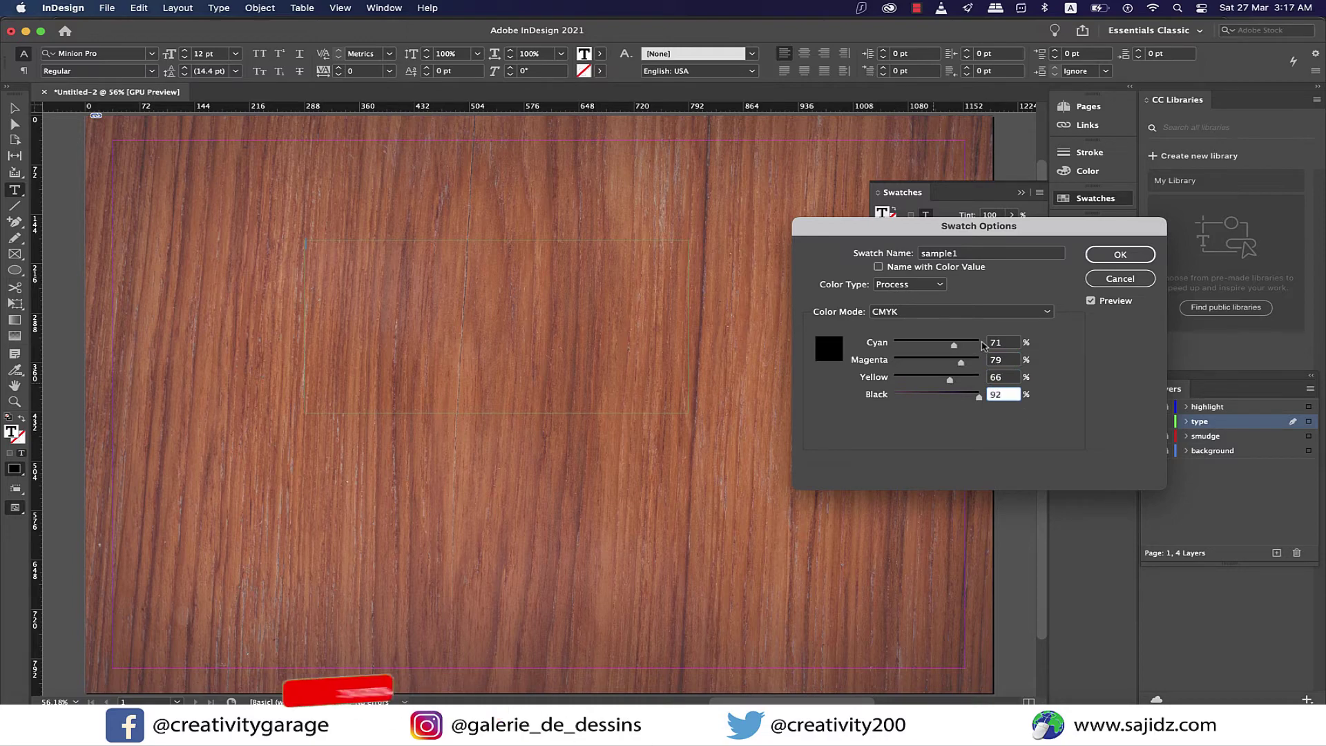
left_click(1118, 257)
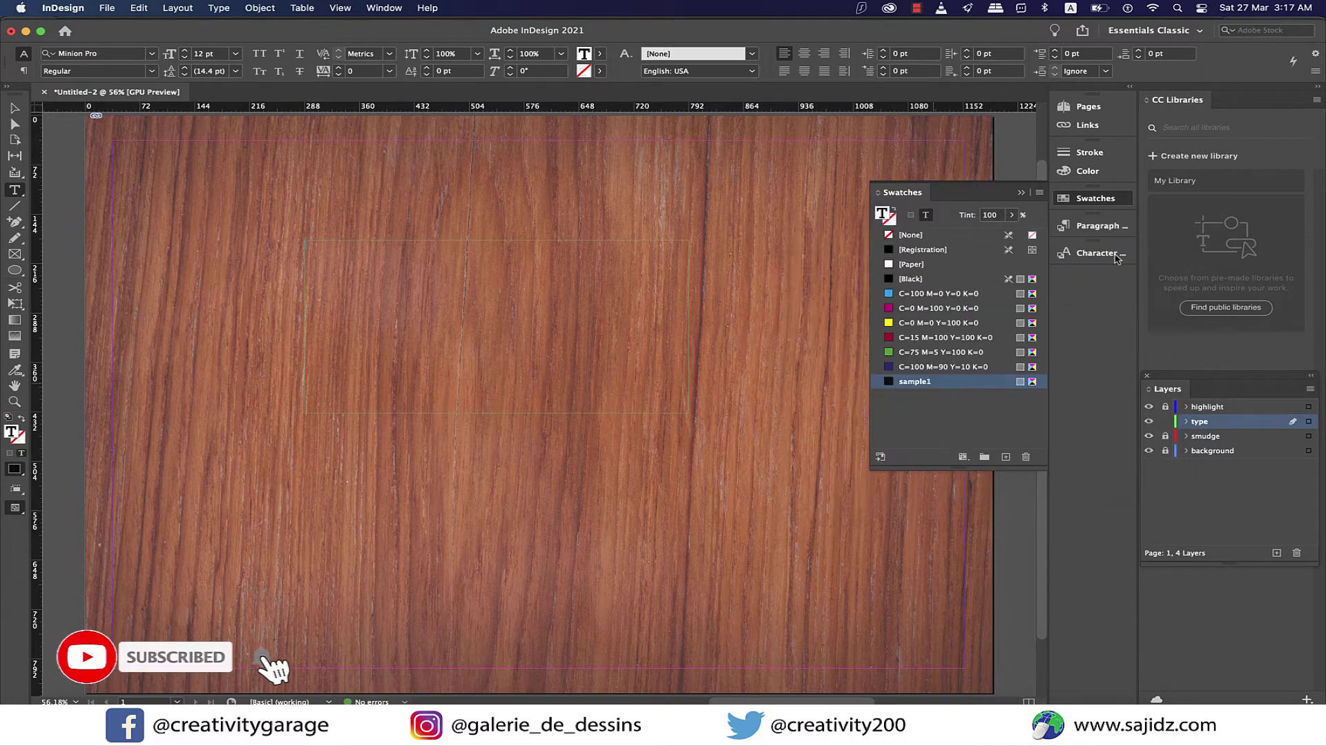
- Add swatch sample2 with CMYK 26, 75, 89, 21
left_click(1006, 458)
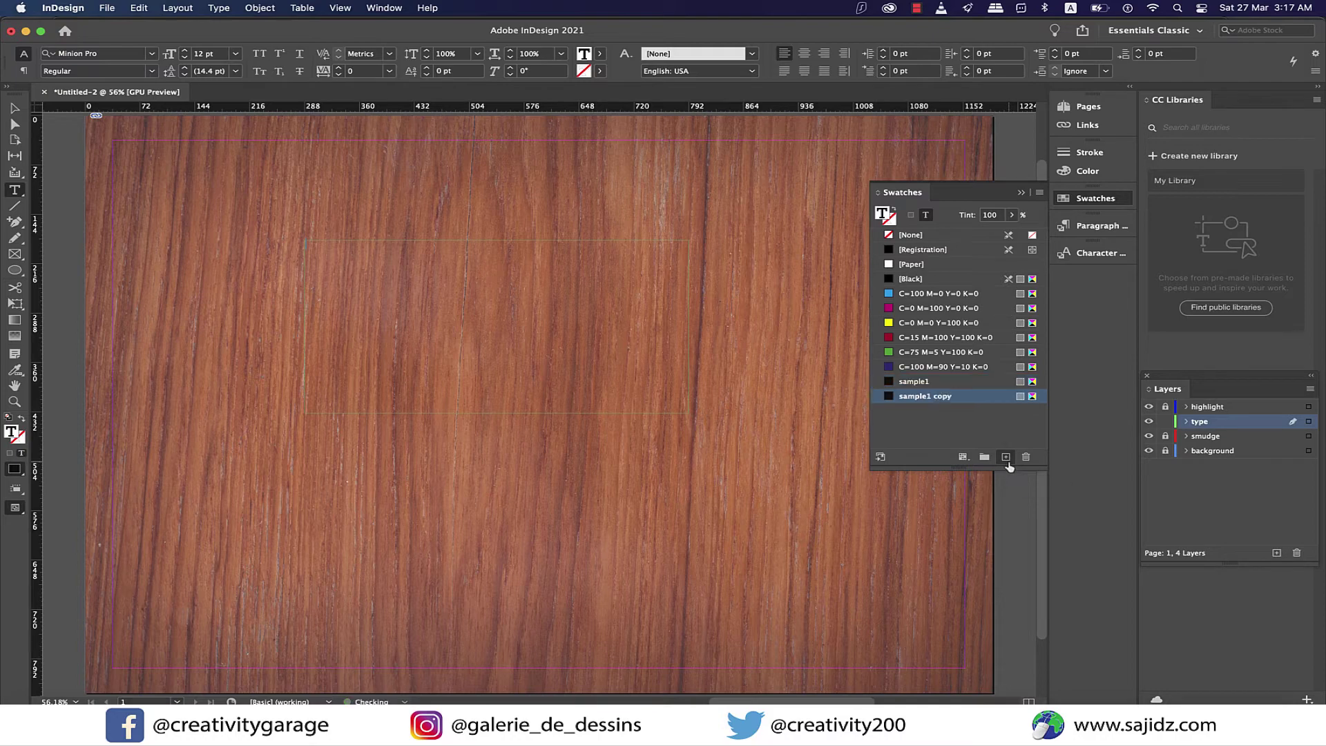
double_click(941, 397)
type("sample2")
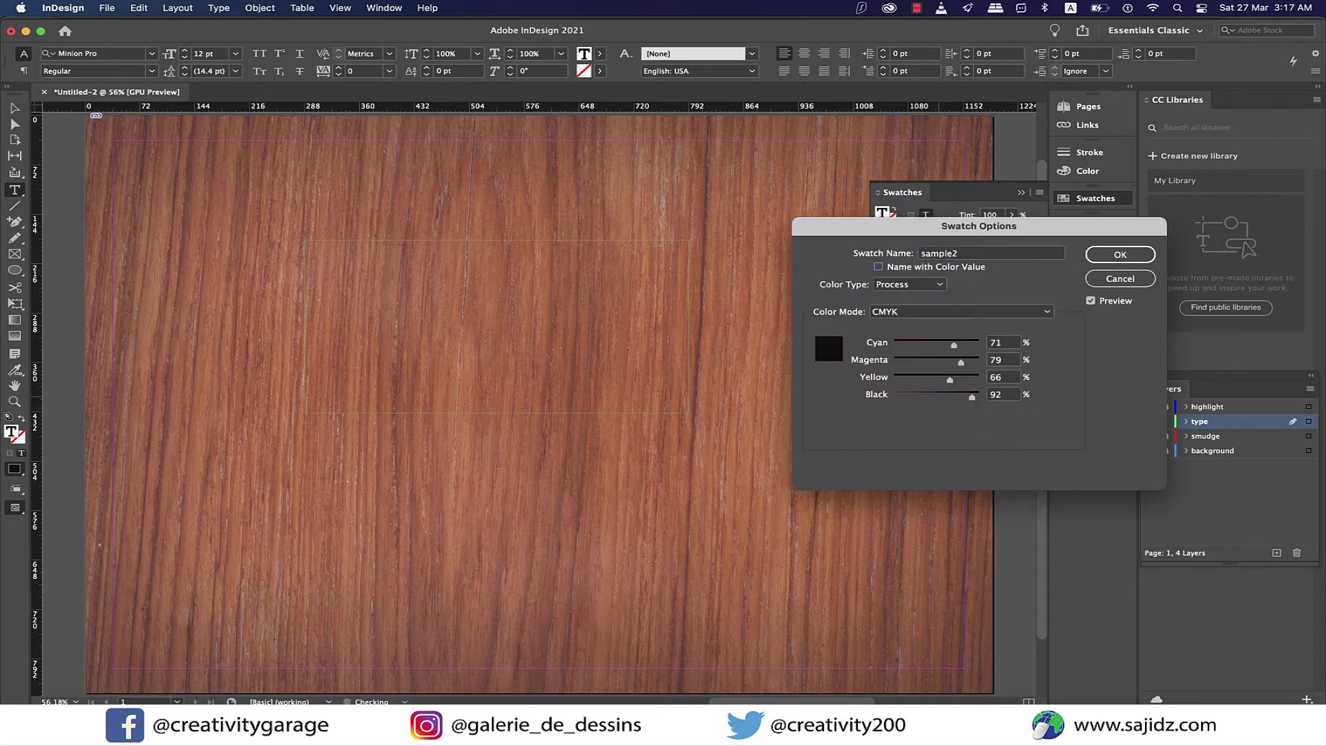
key("Tab")
key("Tab")
key("Tab")
type("26")
key("Tab")
type("75")
key("Tab")
type("89")
key("Tab")
type("21")
left_click(1119, 254)
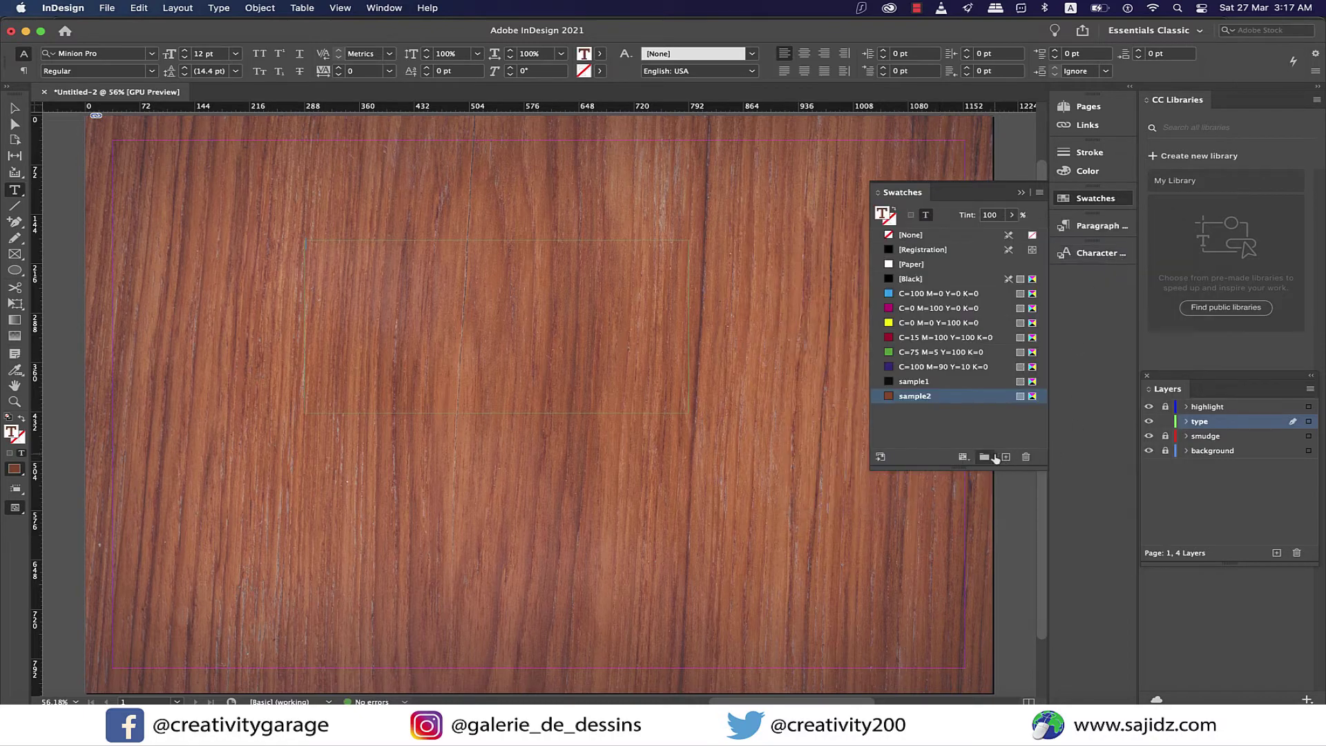
- Add swatch sample3 with CMYK 8, 46, 42, 1
left_click(1006, 457)
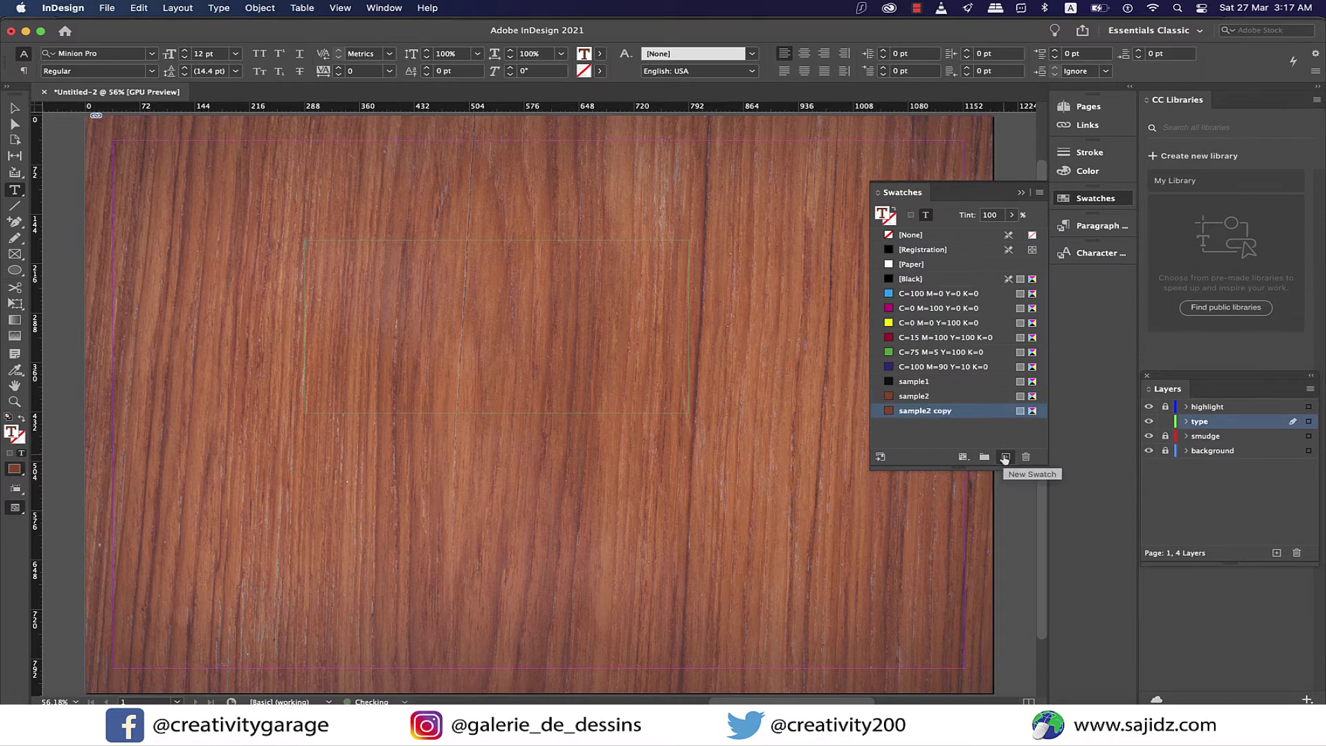
double_click(958, 411)
left_click(1005, 255)
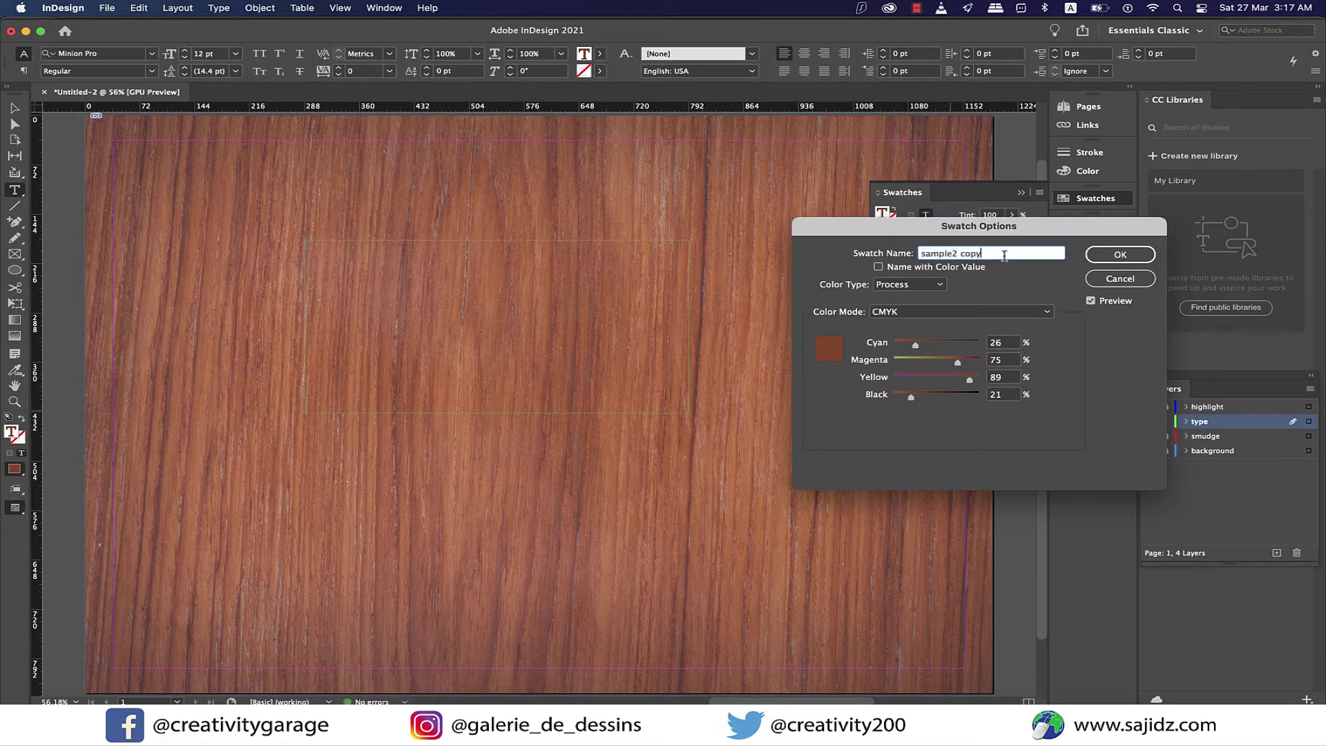
key("BackSpace")
key("BackSpace")
key("BackSpace")
key("BackSpace")
key("BackSpace")
key("BackSpace")
type("3")
key("Tab")
key("Tab")
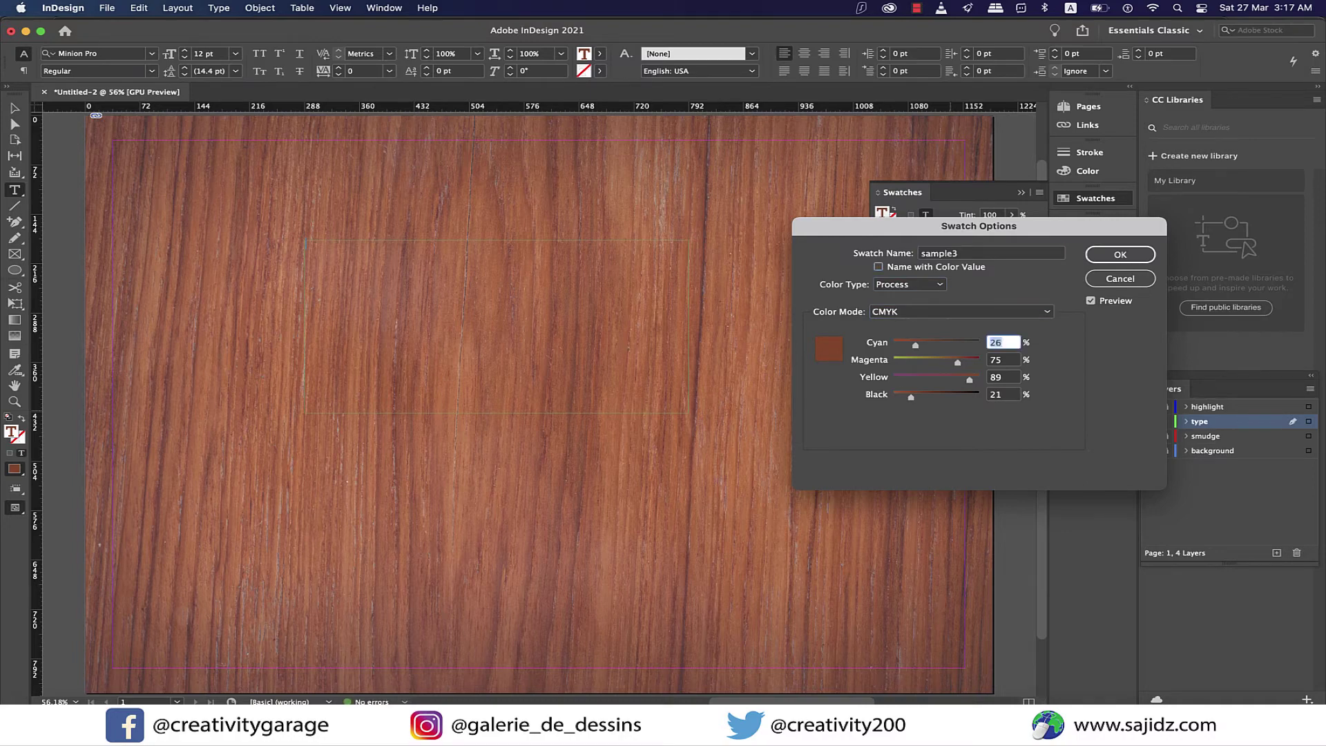
type("8")
key("Tab")
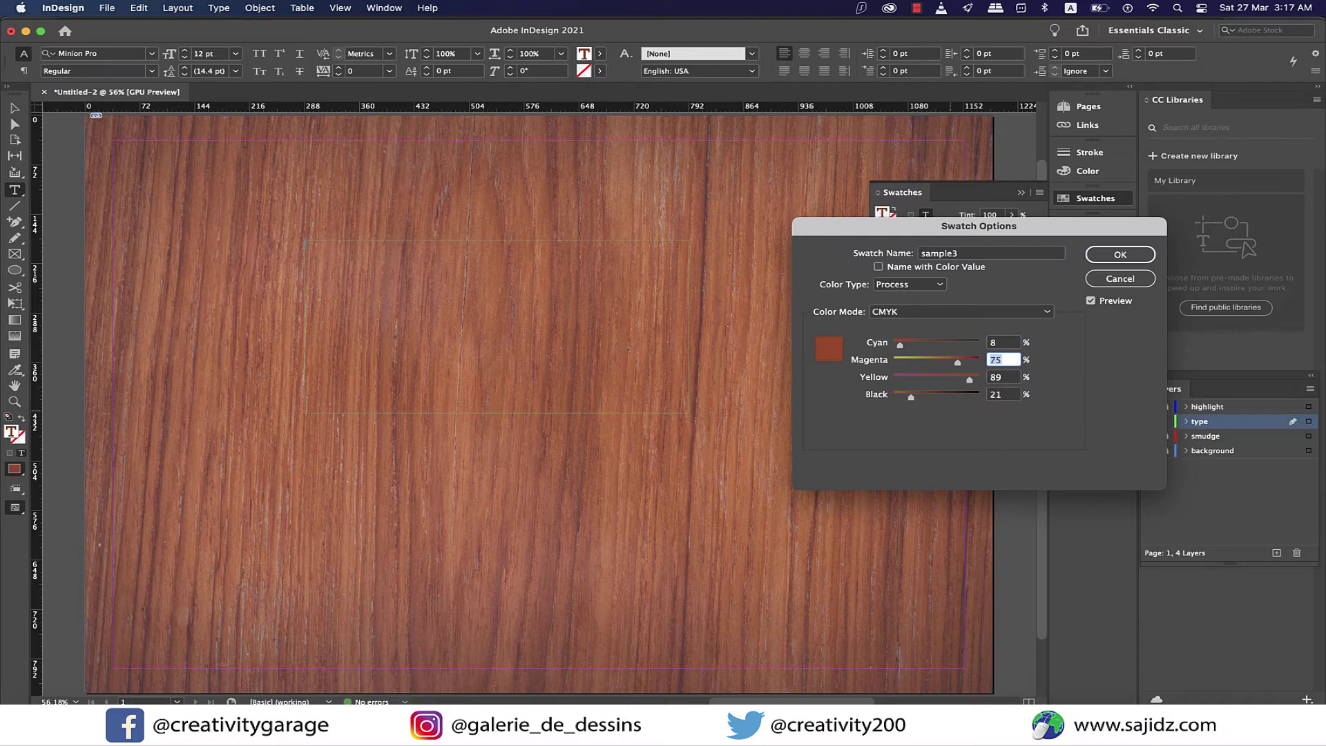
type("46")
key("Tab")
type("42")
key("Tab")
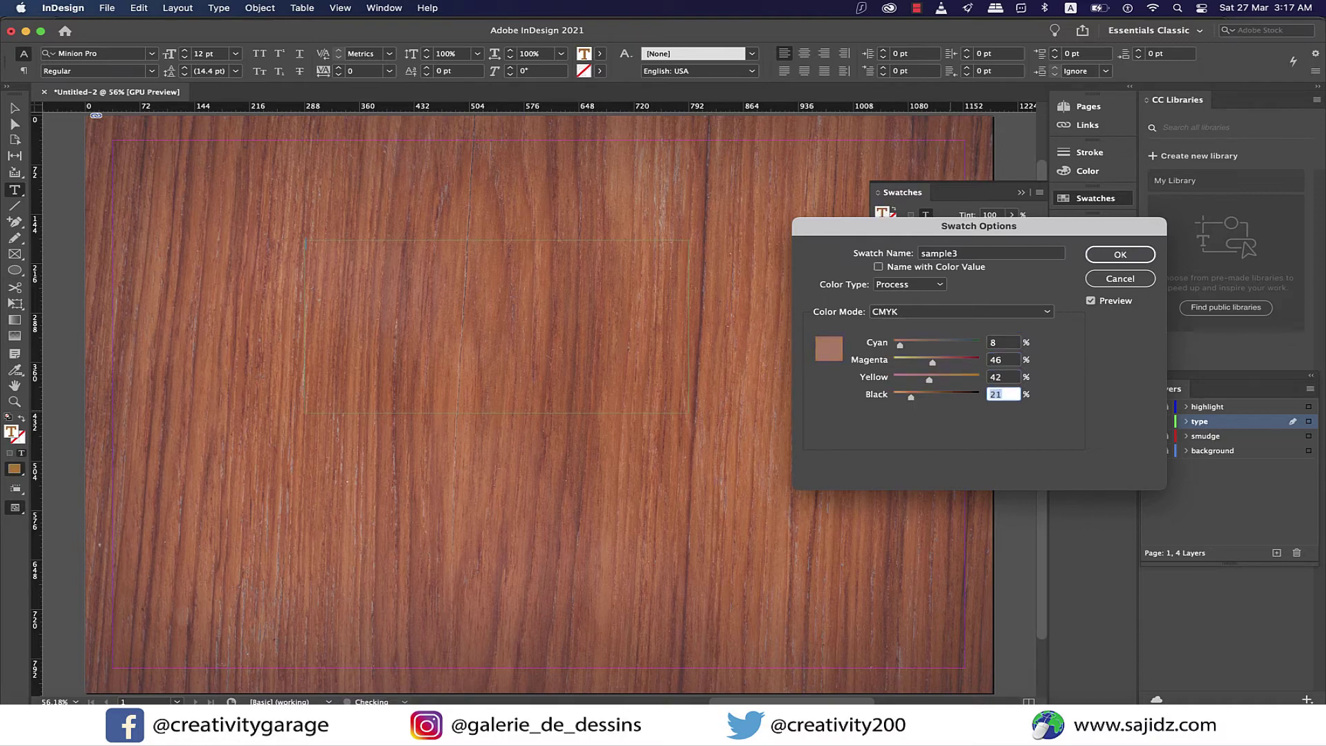
type("1")
left_click(1121, 255)
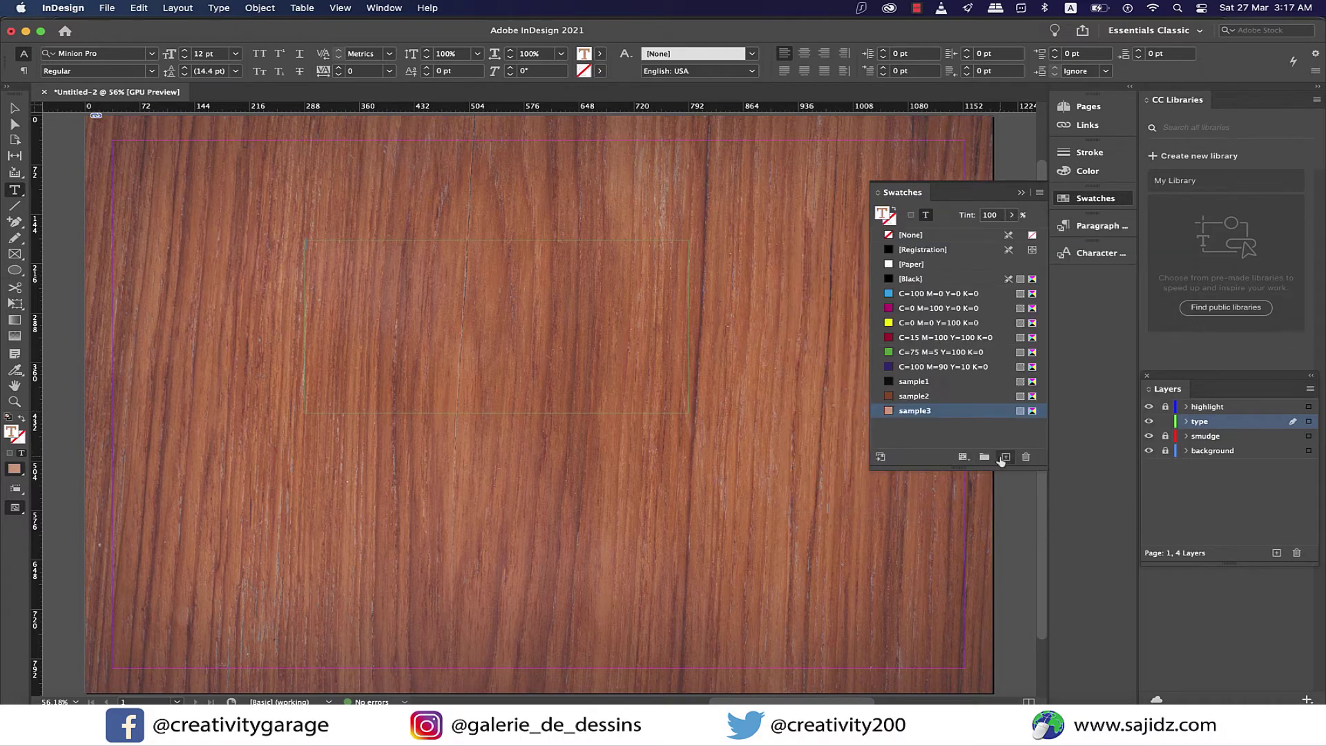
- Add swatch sample4 with CMYK 43, 65, 48, 48
left_click(1005, 458)
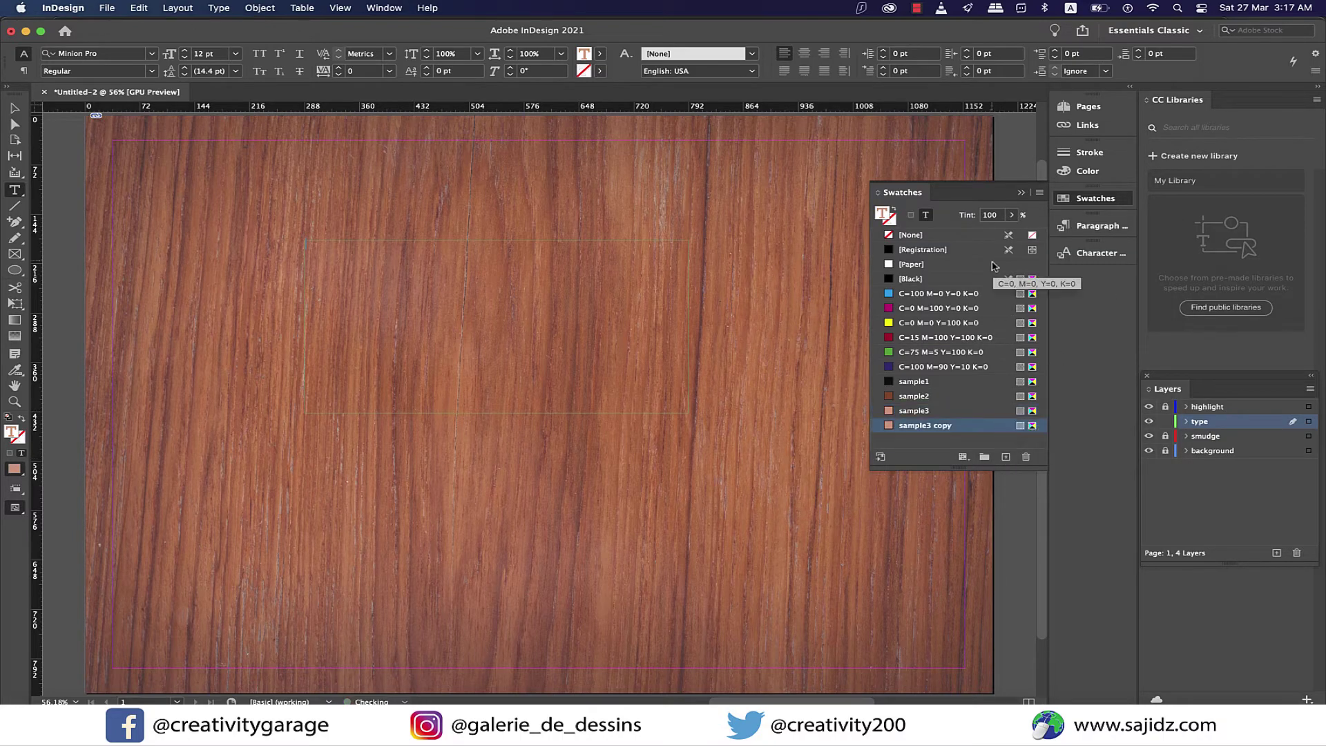
double_click(940, 428)
type("sample4")
left_click(1009, 344)
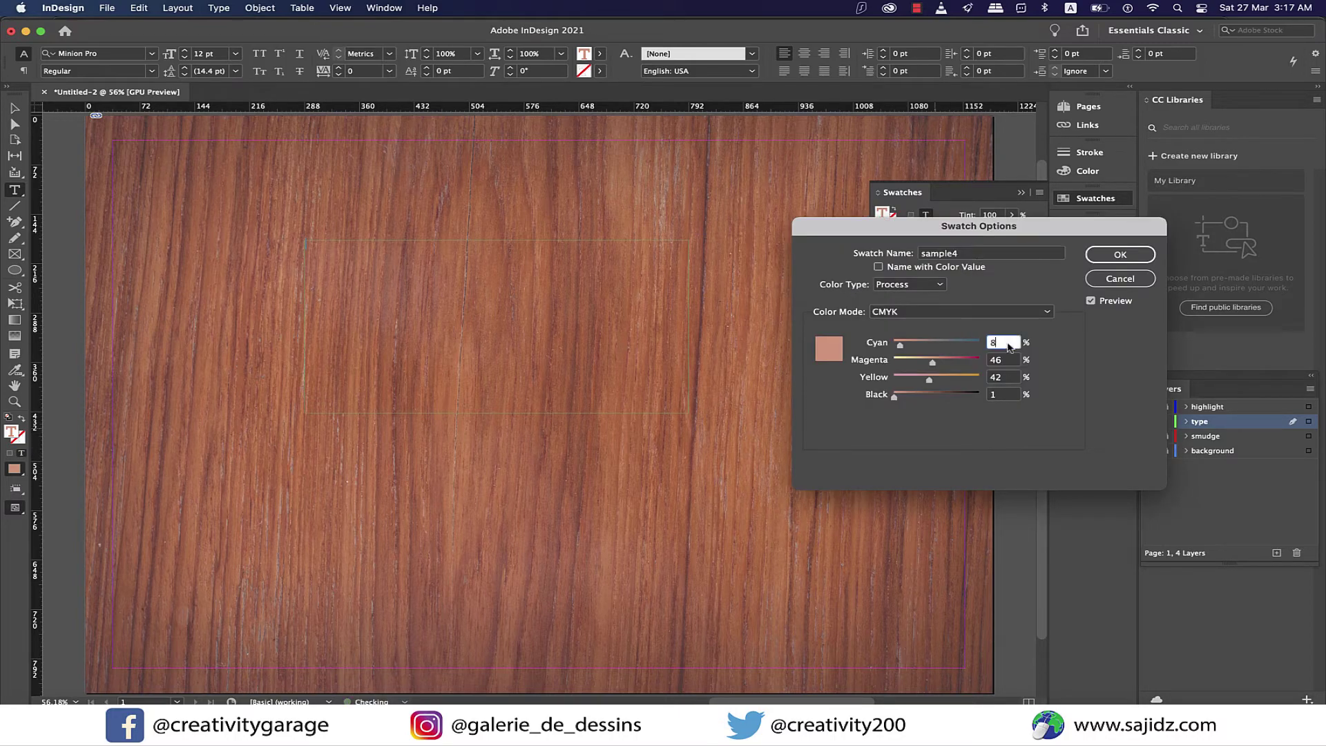
key("BackSpace")
type("43")
key("Tab")
type("65")
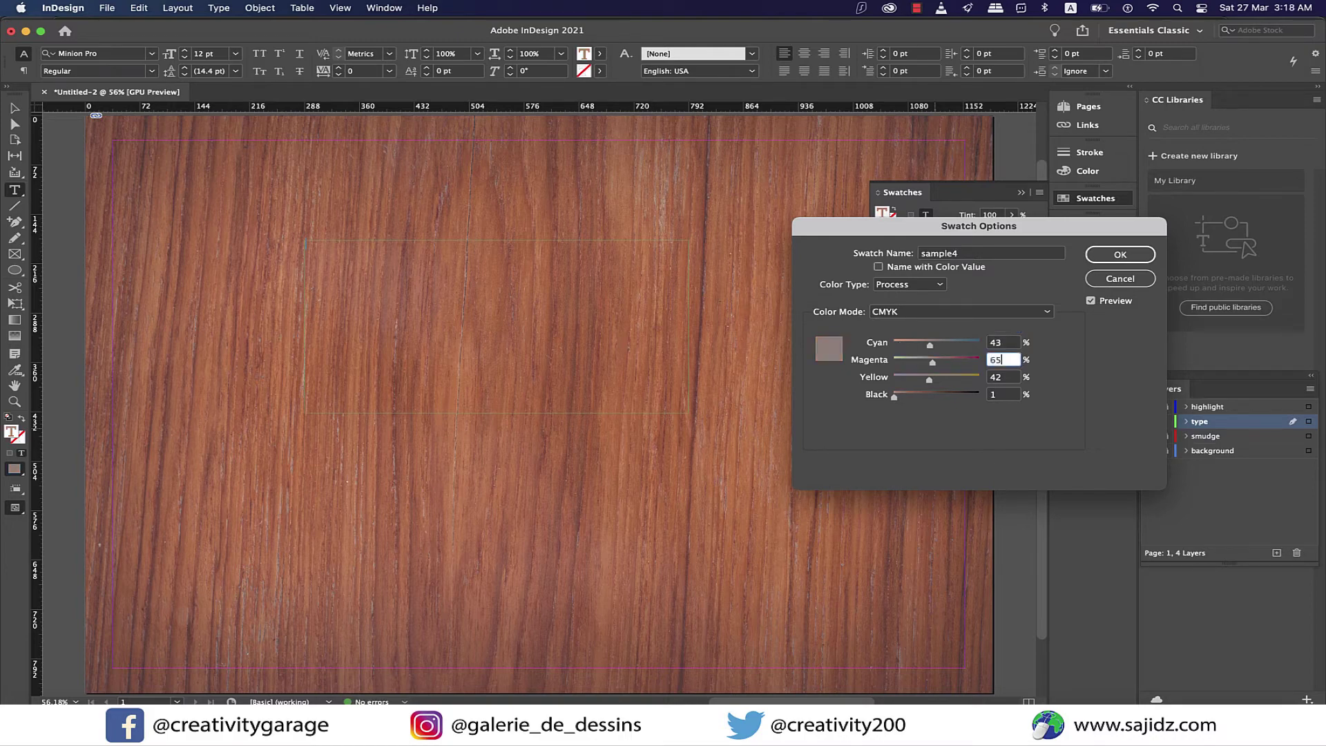
key("Tab")
type("48")
key("Tab")
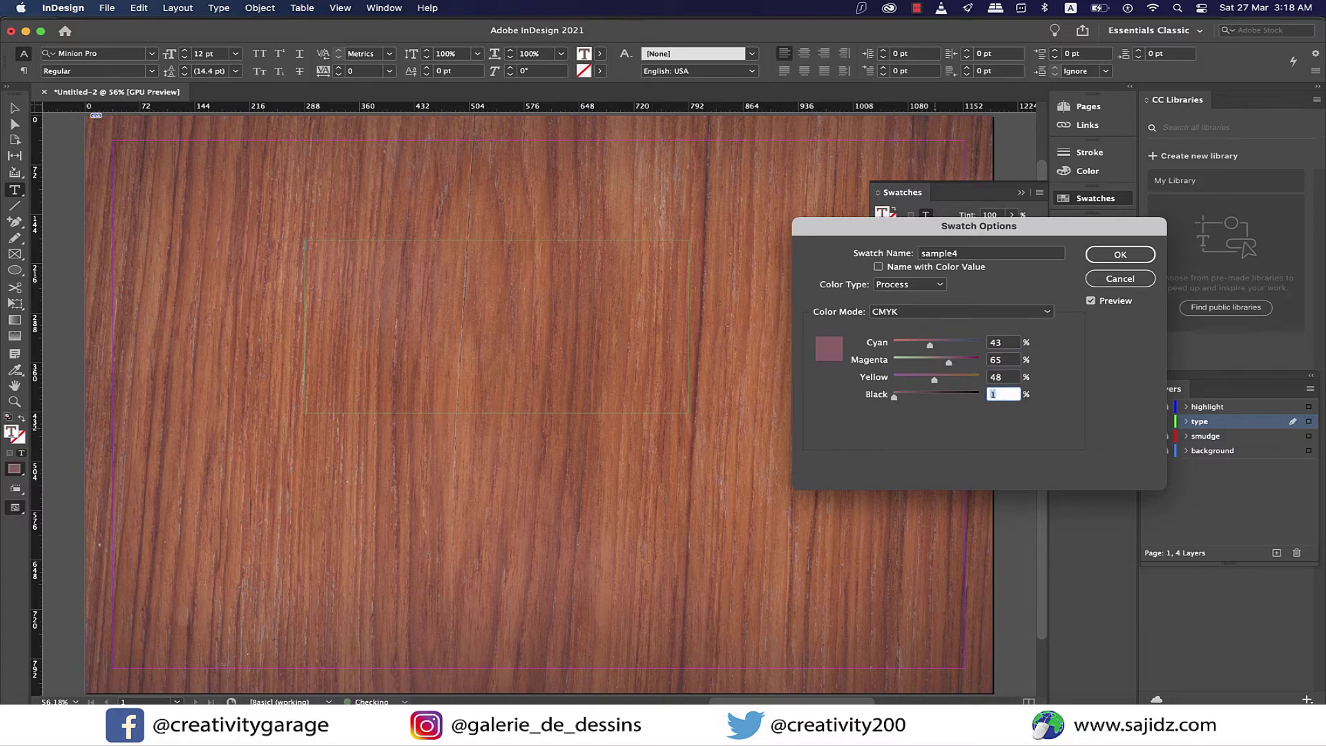
type("48")
left_click(1120, 255)
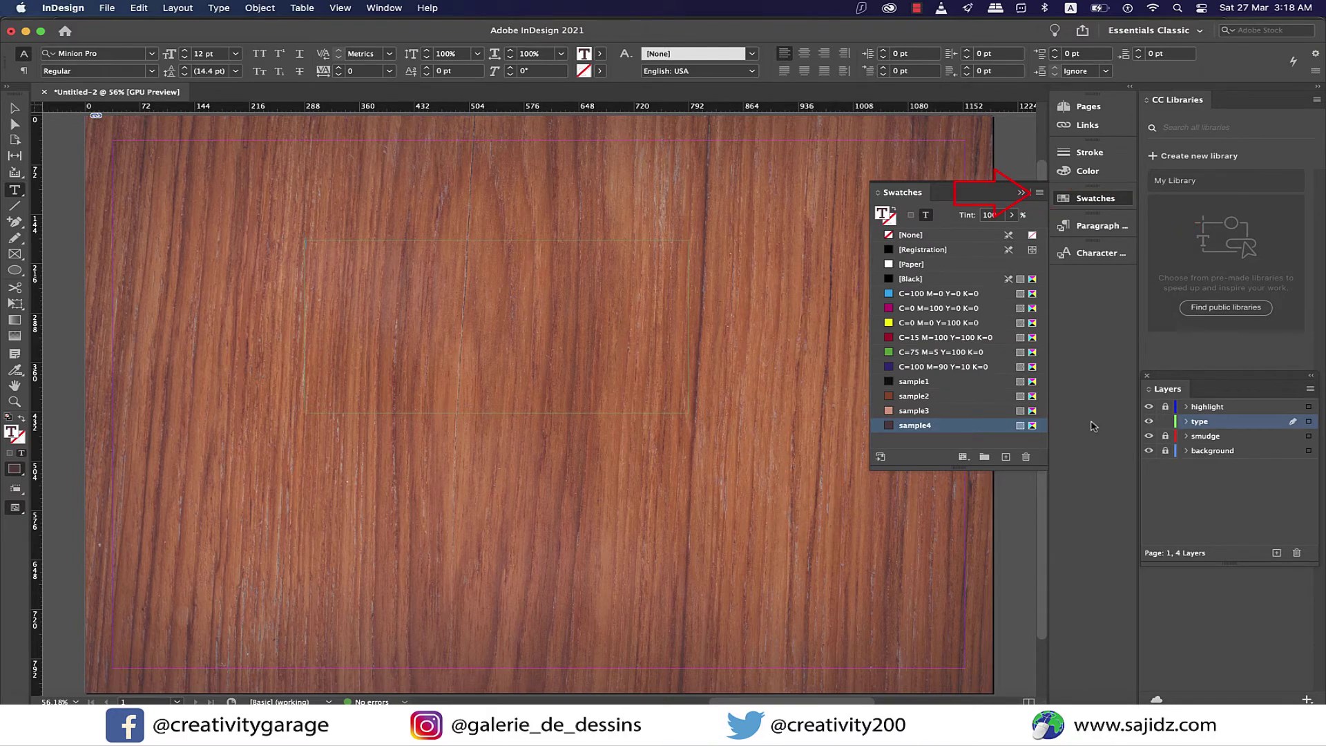
- Start a new radial gradient swatch named burn
left_click(1040, 194)
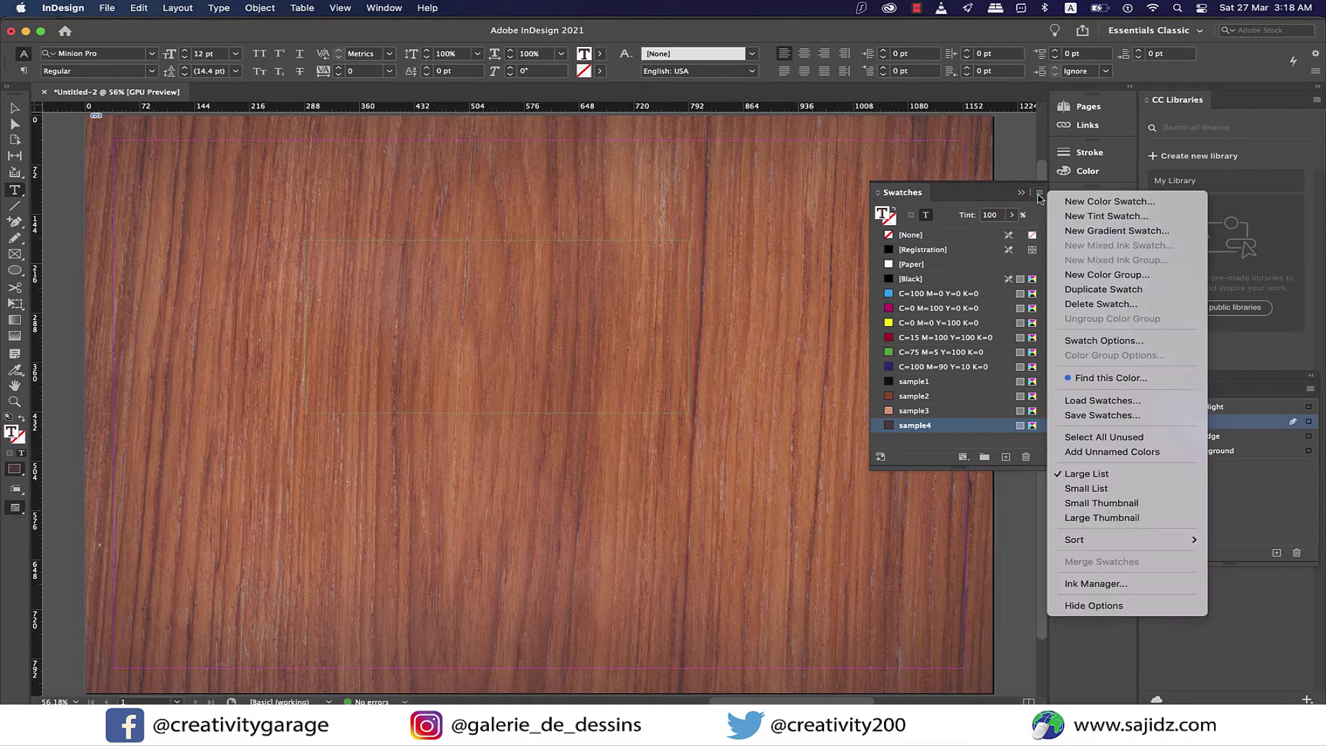
left_click(1139, 237)
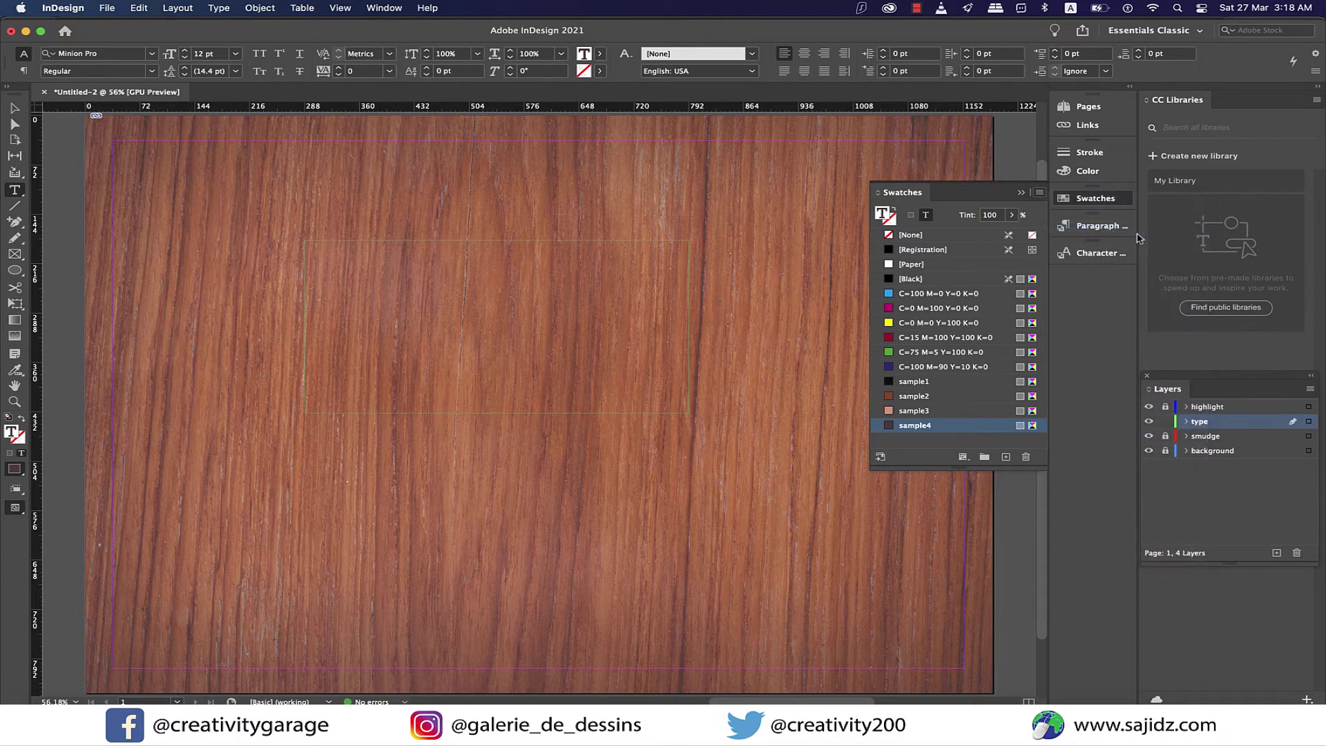
type("burn")
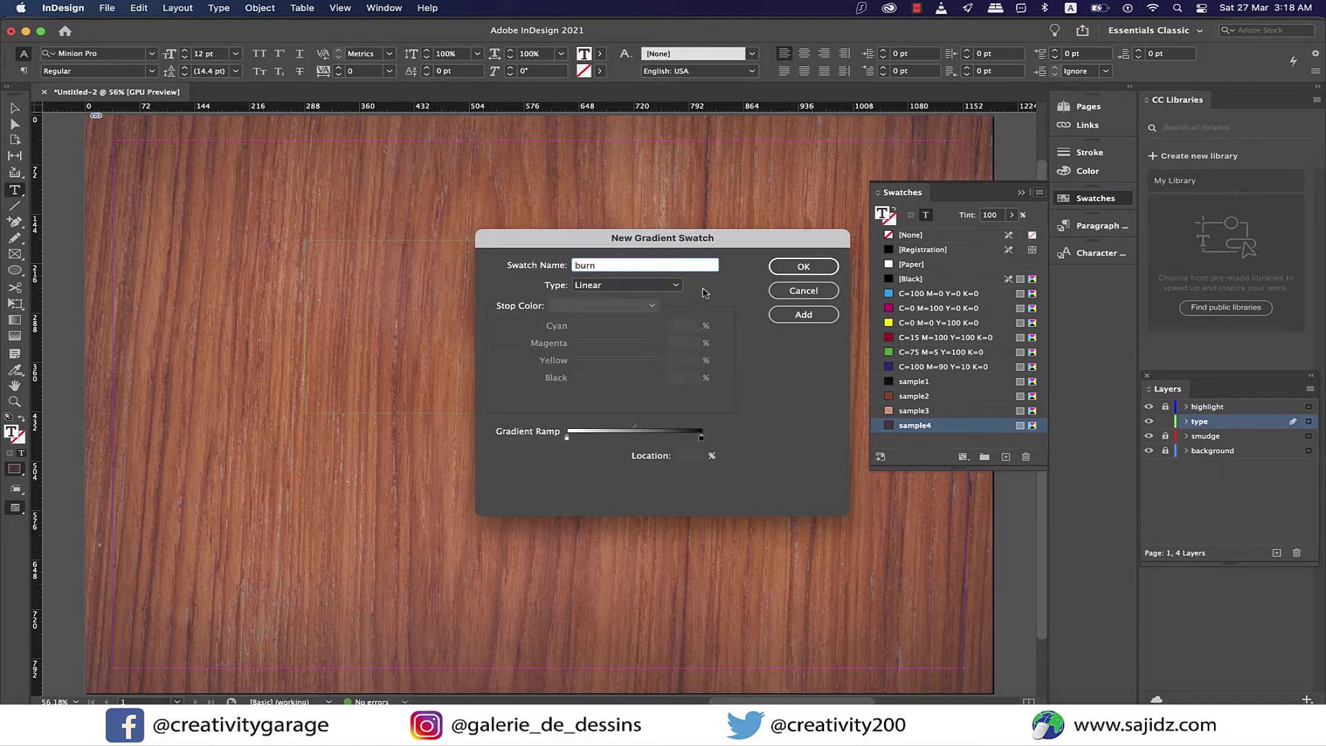
left_click(661, 286)
left_click(601, 314)
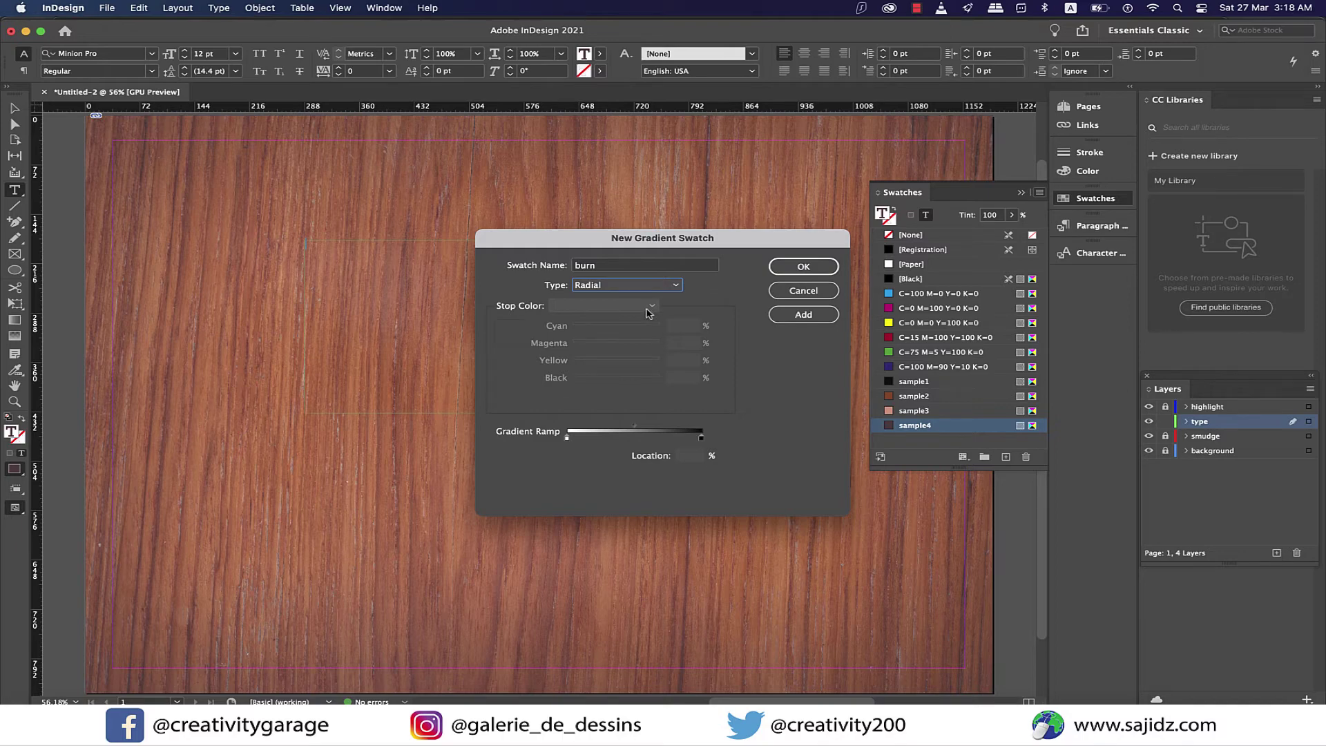
- Set the gradient's starting stop to CMYK 71, 79, 66, 92
left_click(567, 438)
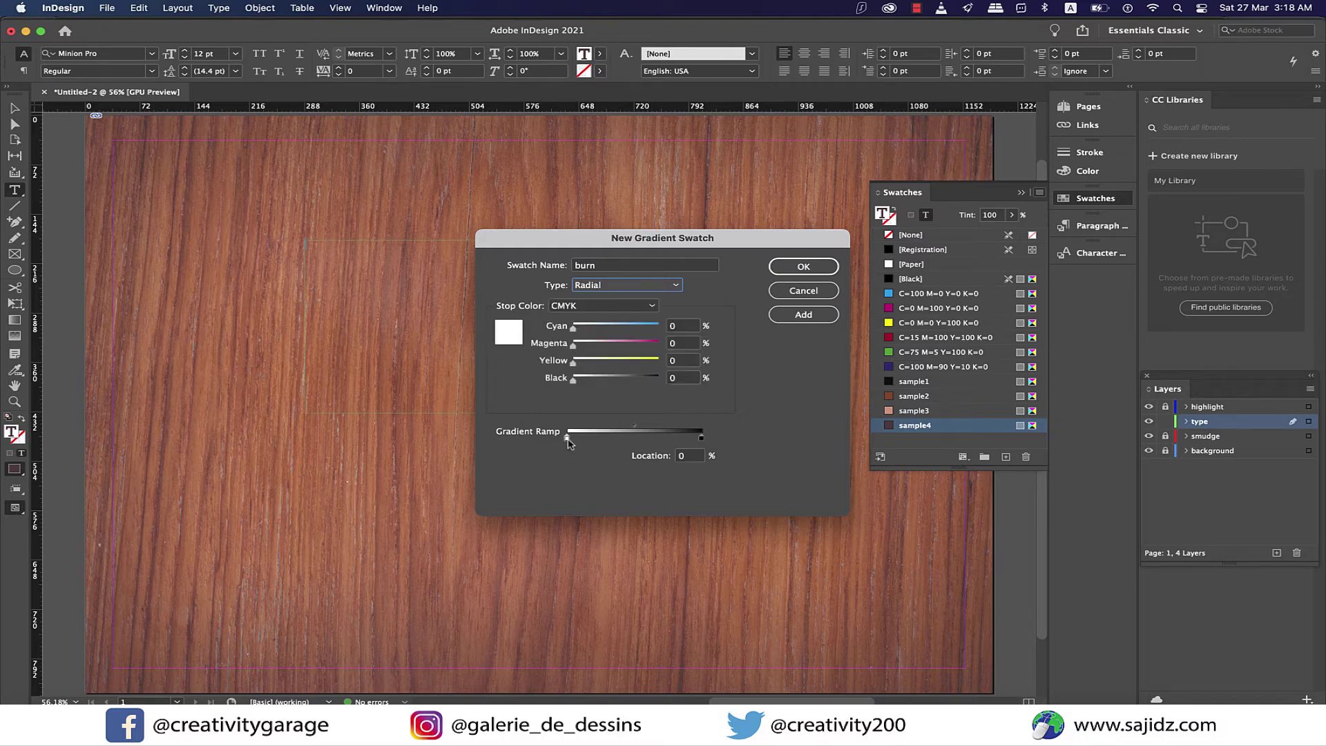
left_click_drag(567, 438, 565, 438)
left_click(688, 329)
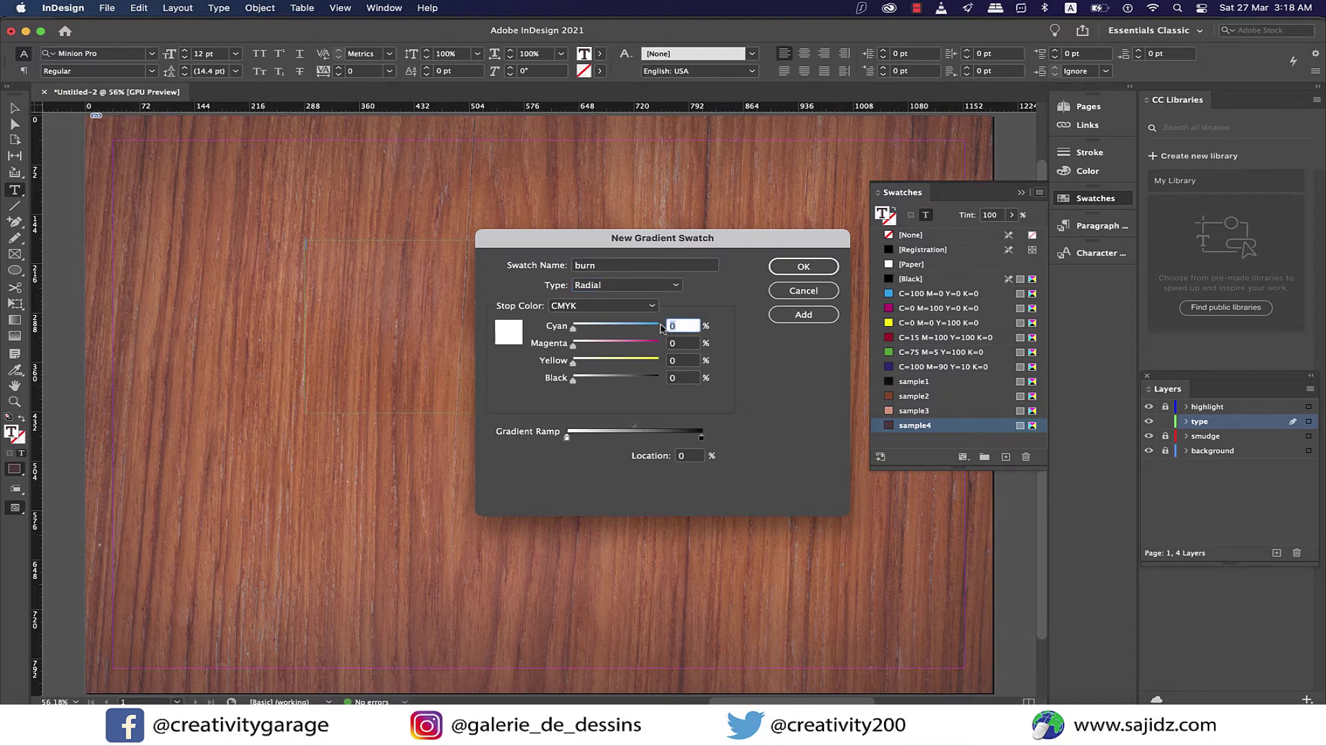
type("71")
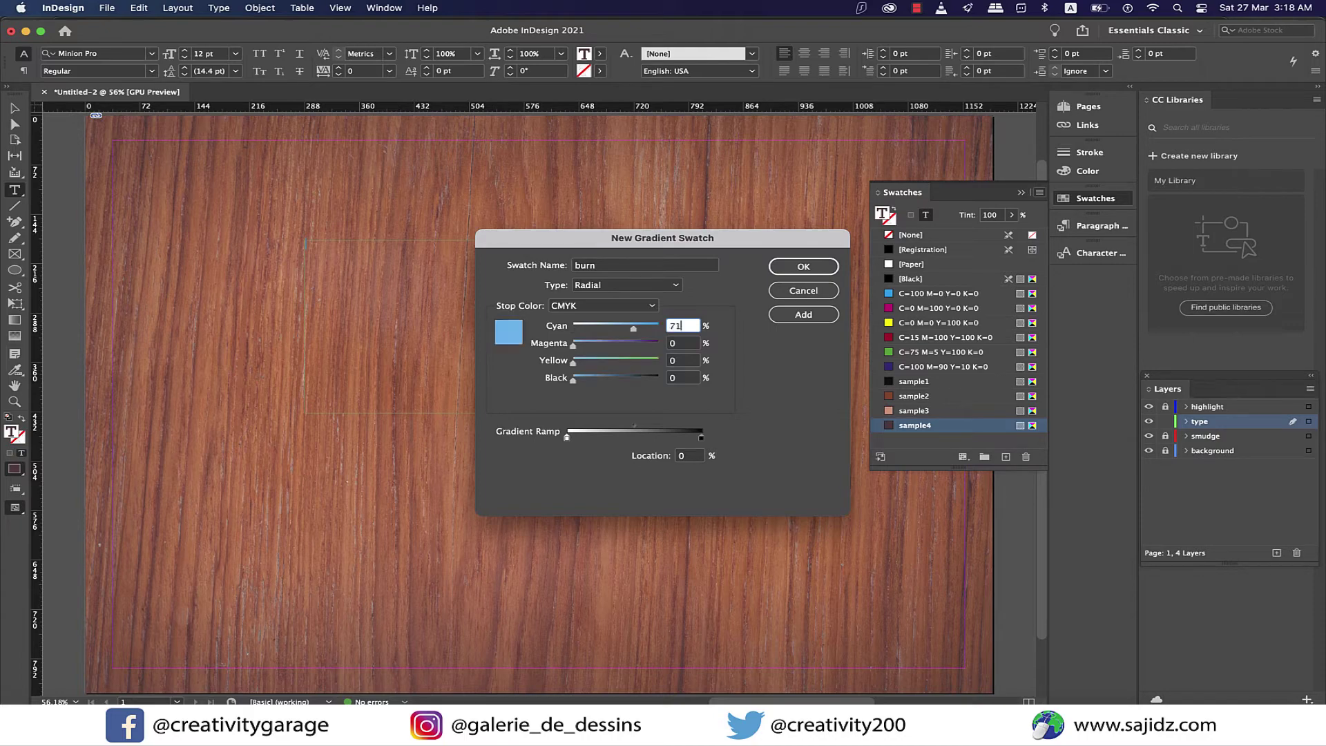
key("Tab")
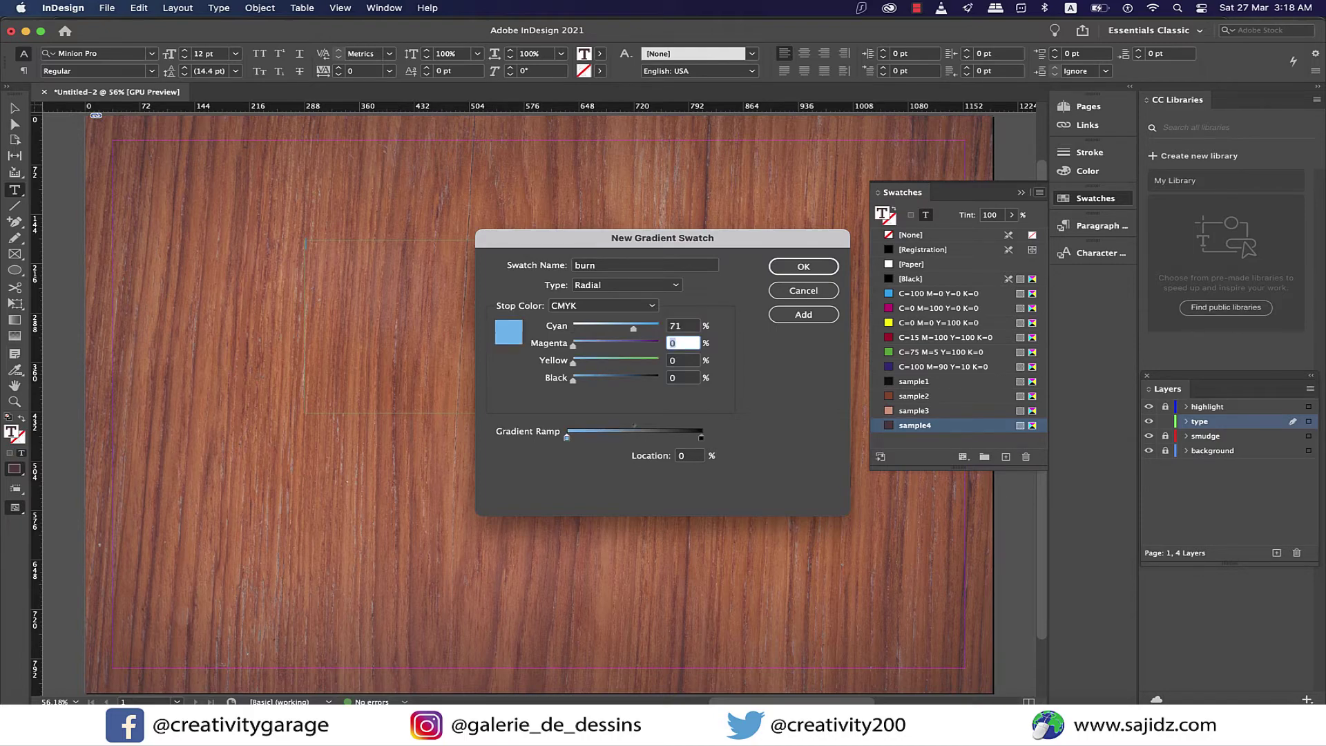
type("79")
key("Tab")
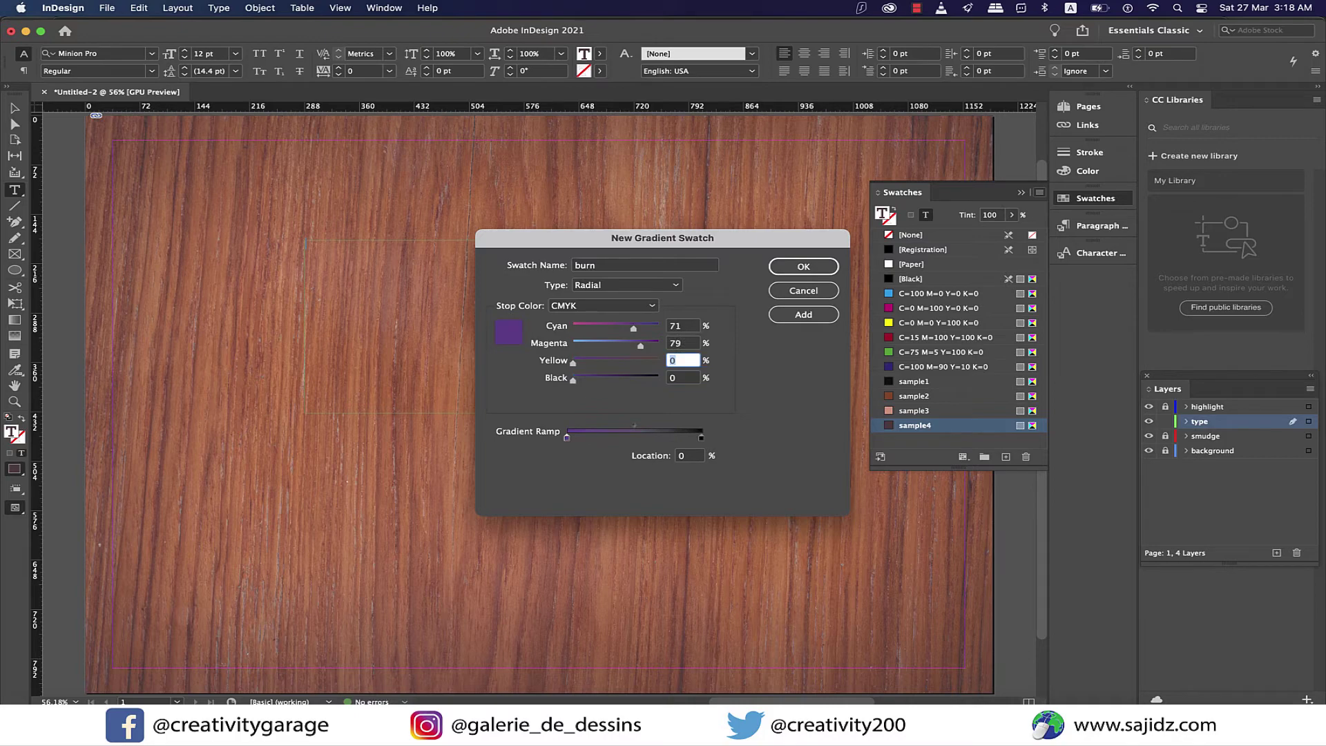
type("66")
key("Tab")
type("92")
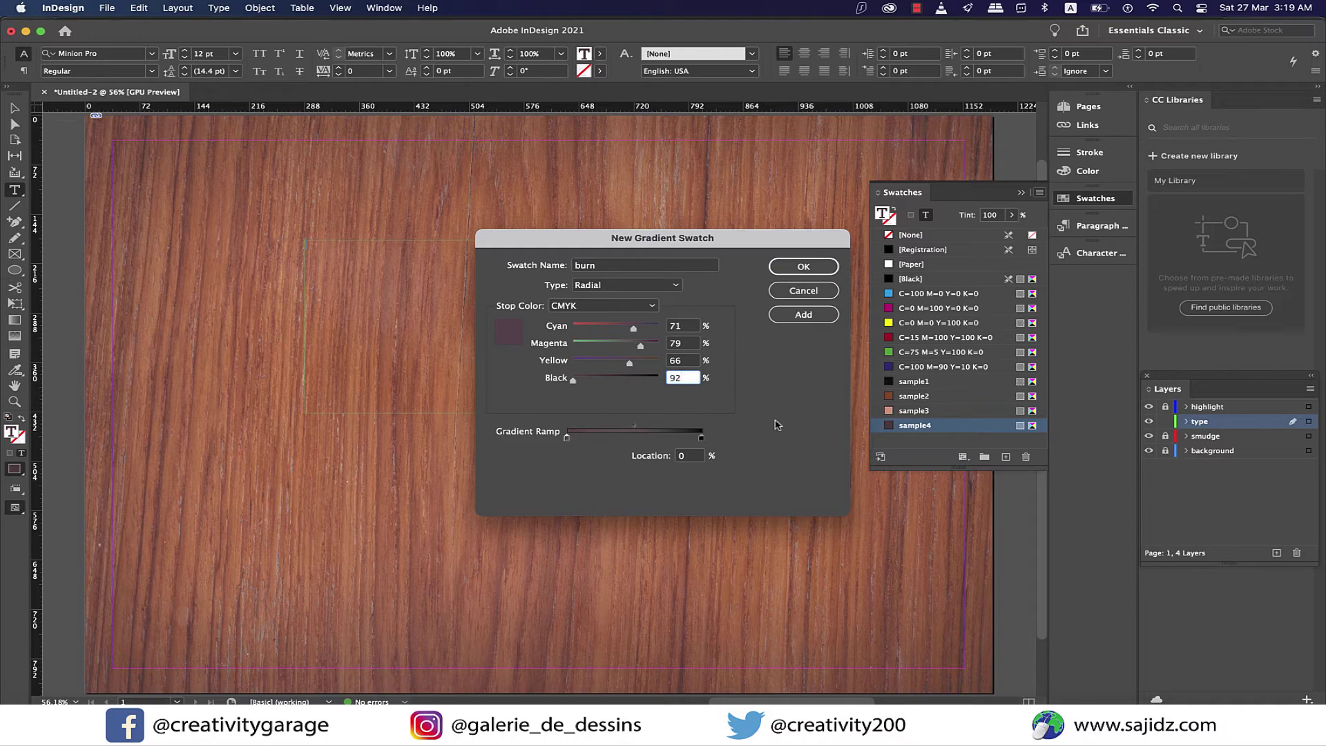
- Make the gradient's end stop pink, CMYK 8, 46, 42, 1
left_click(702, 438)
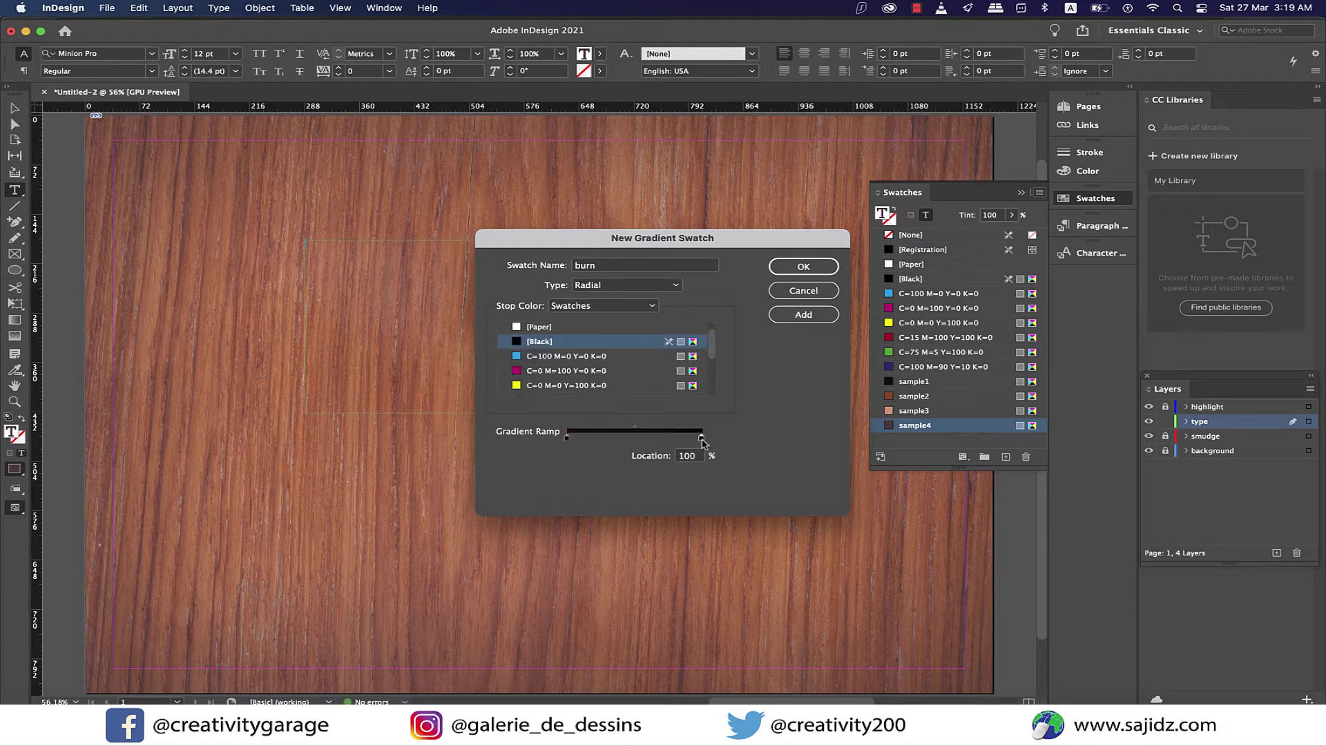
left_click(642, 310)
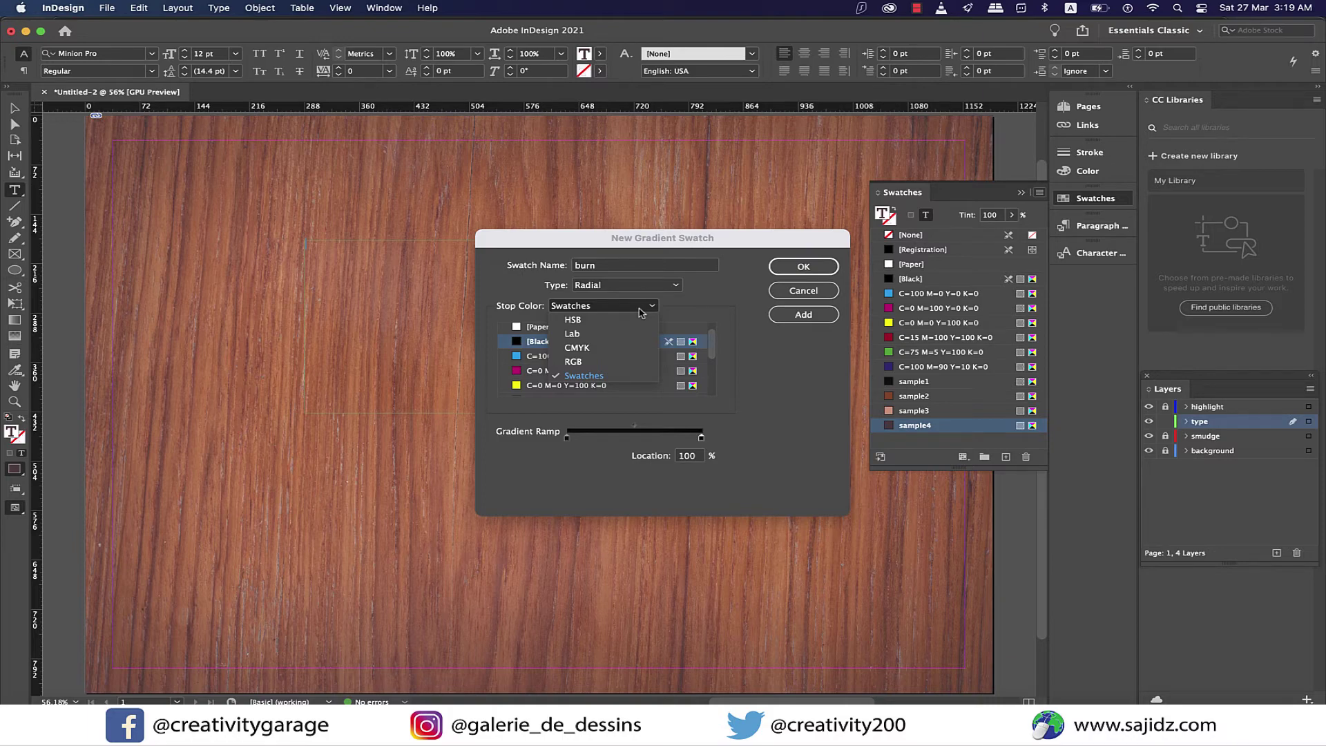
left_click(591, 348)
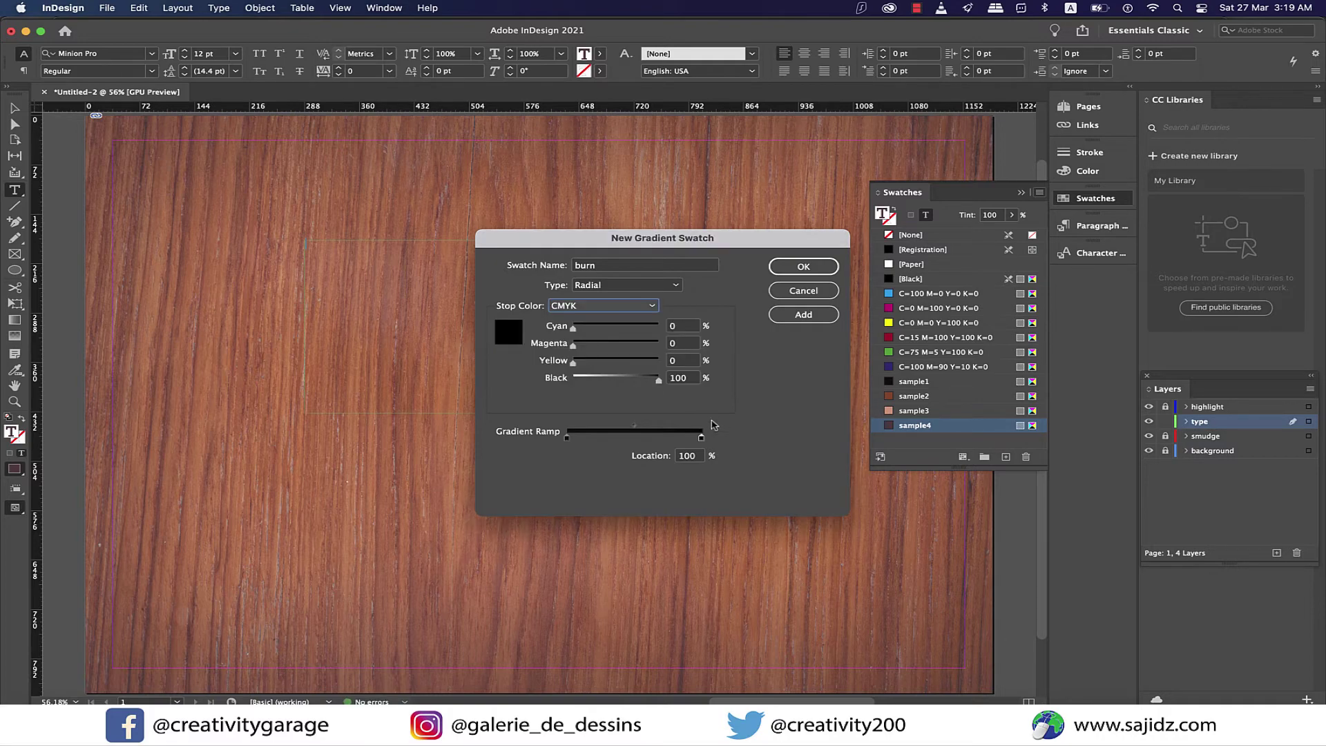
left_click(692, 326)
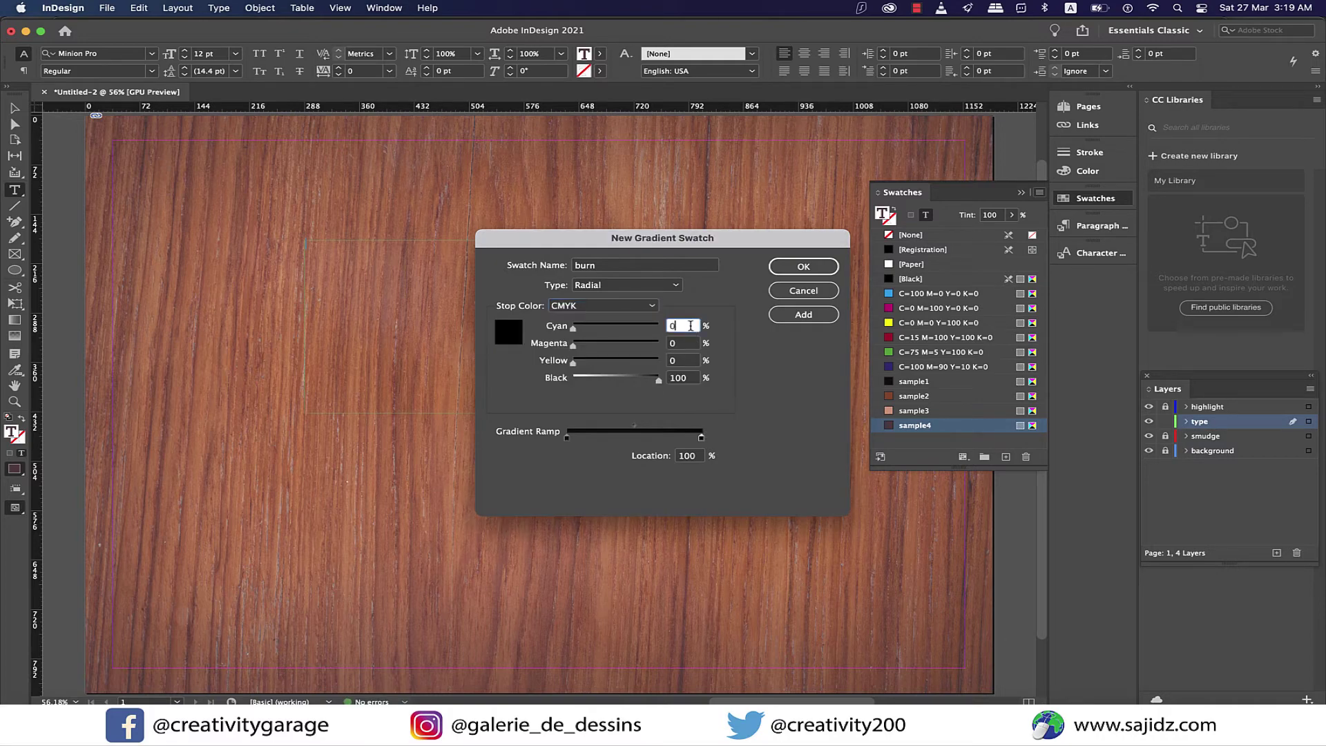
key("BackSpace")
type("8")
key("Tab")
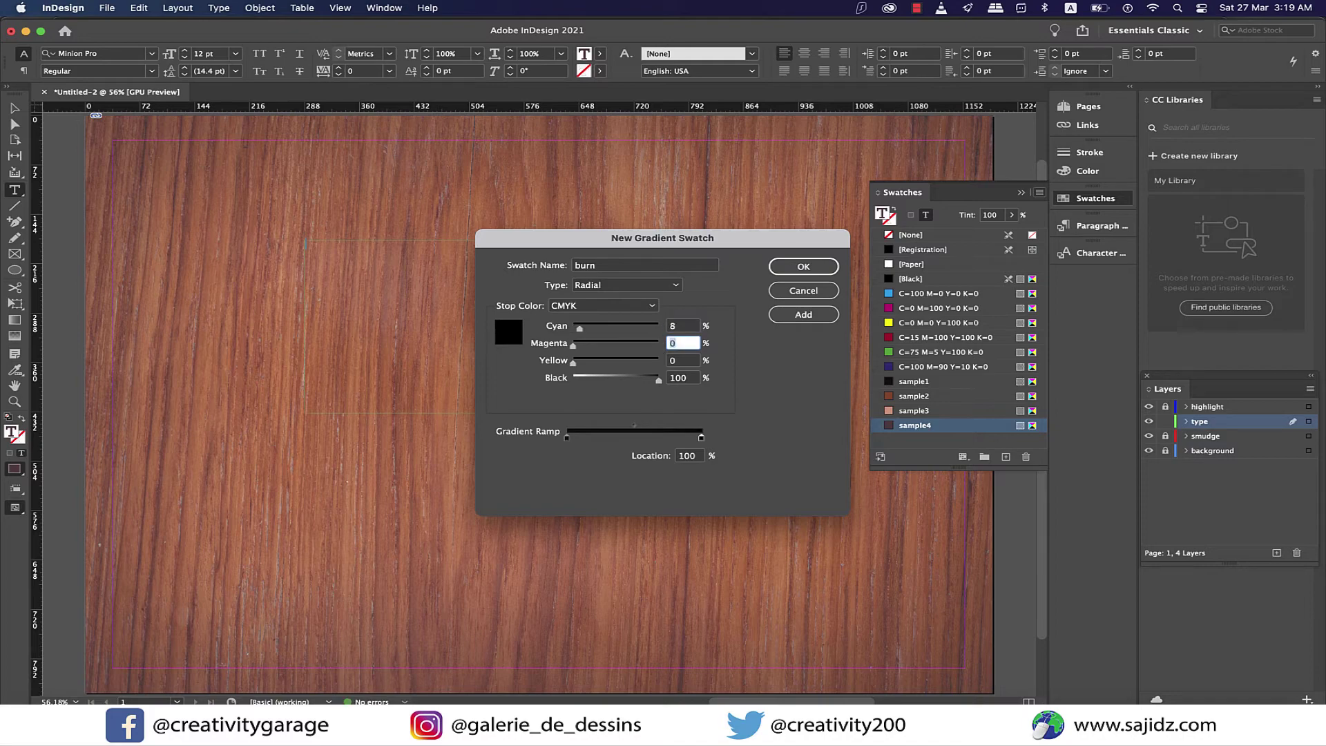
type("46")
key("Tab")
type("42")
key("Tab")
type("1")
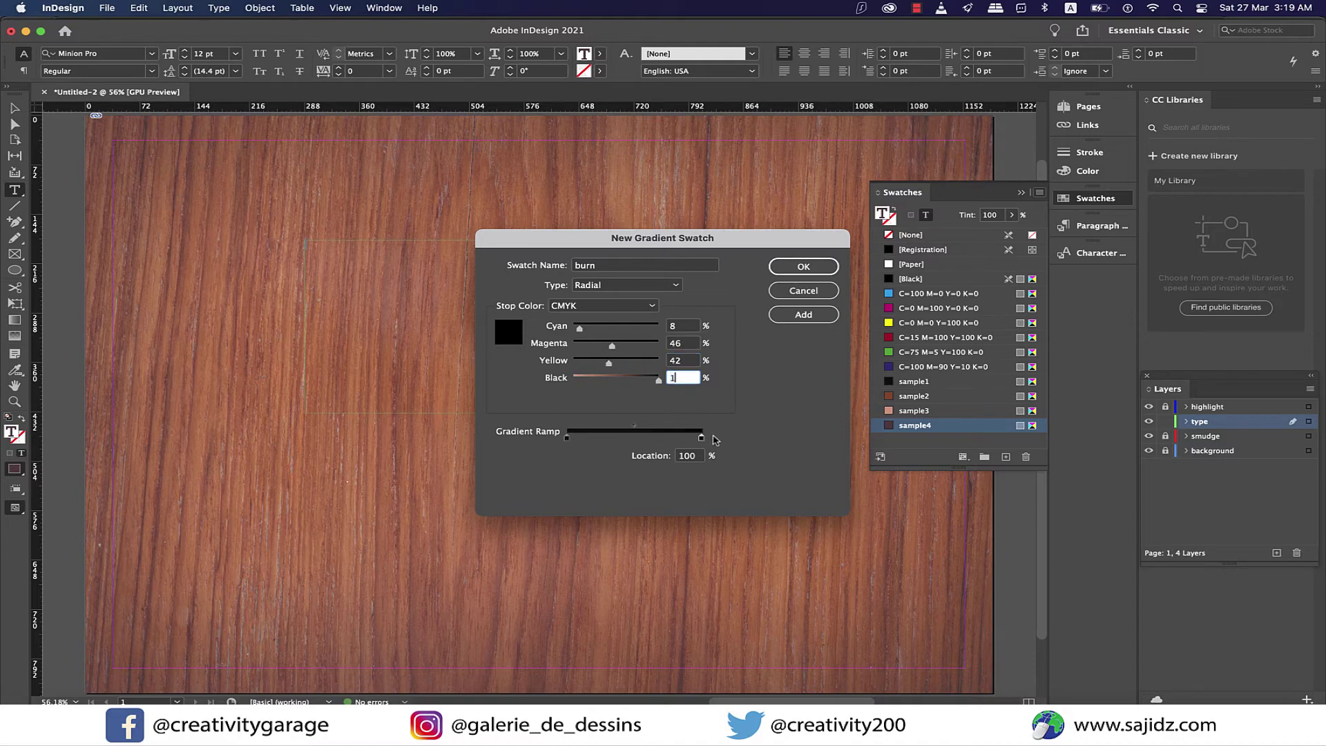
left_click(702, 438)
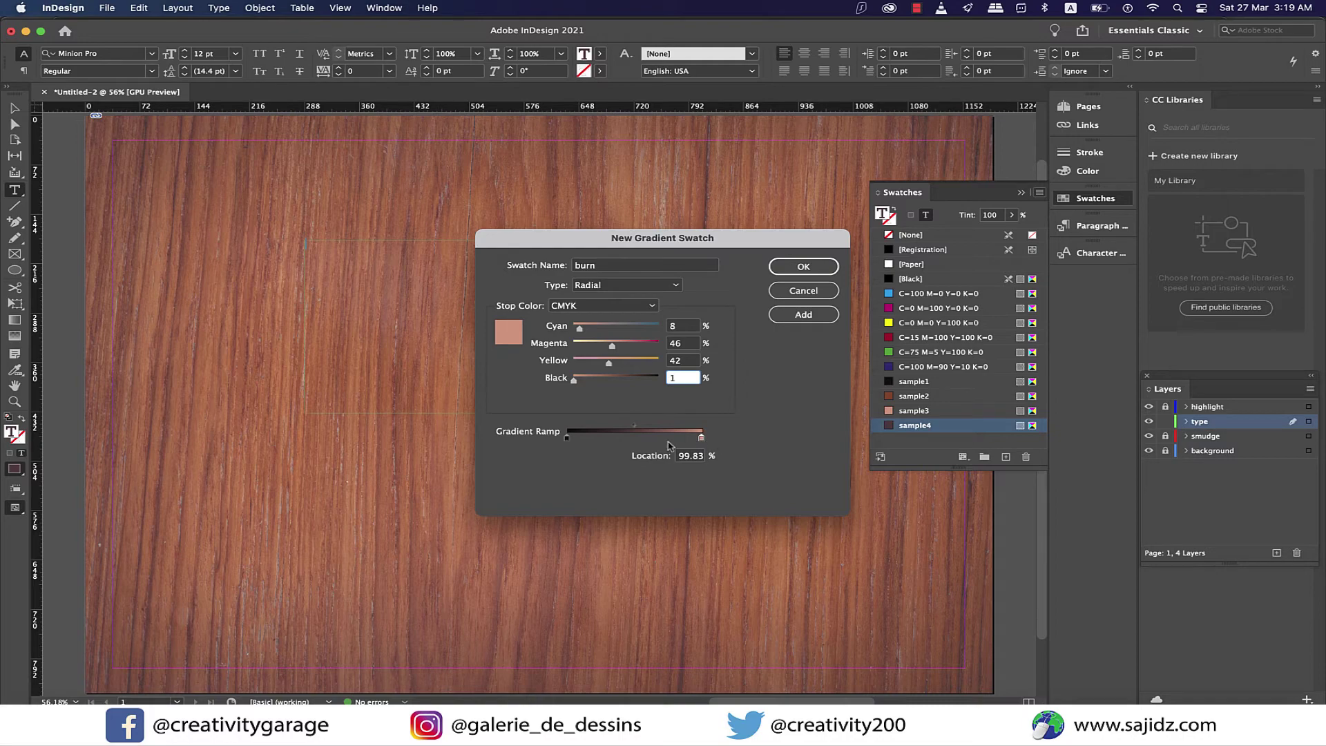
- Add a dark brown middle stop at CMYK 26, 75, 89, 21
left_click(635, 437)
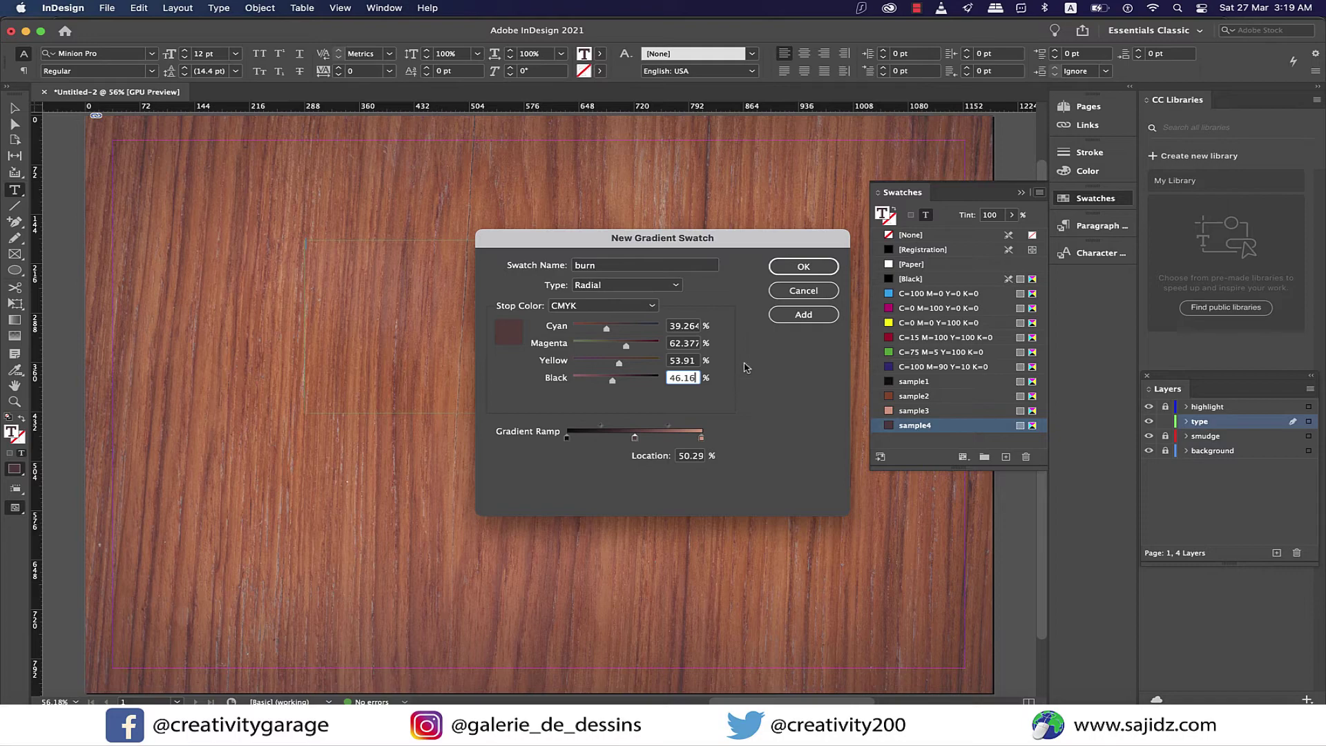
left_click(673, 328)
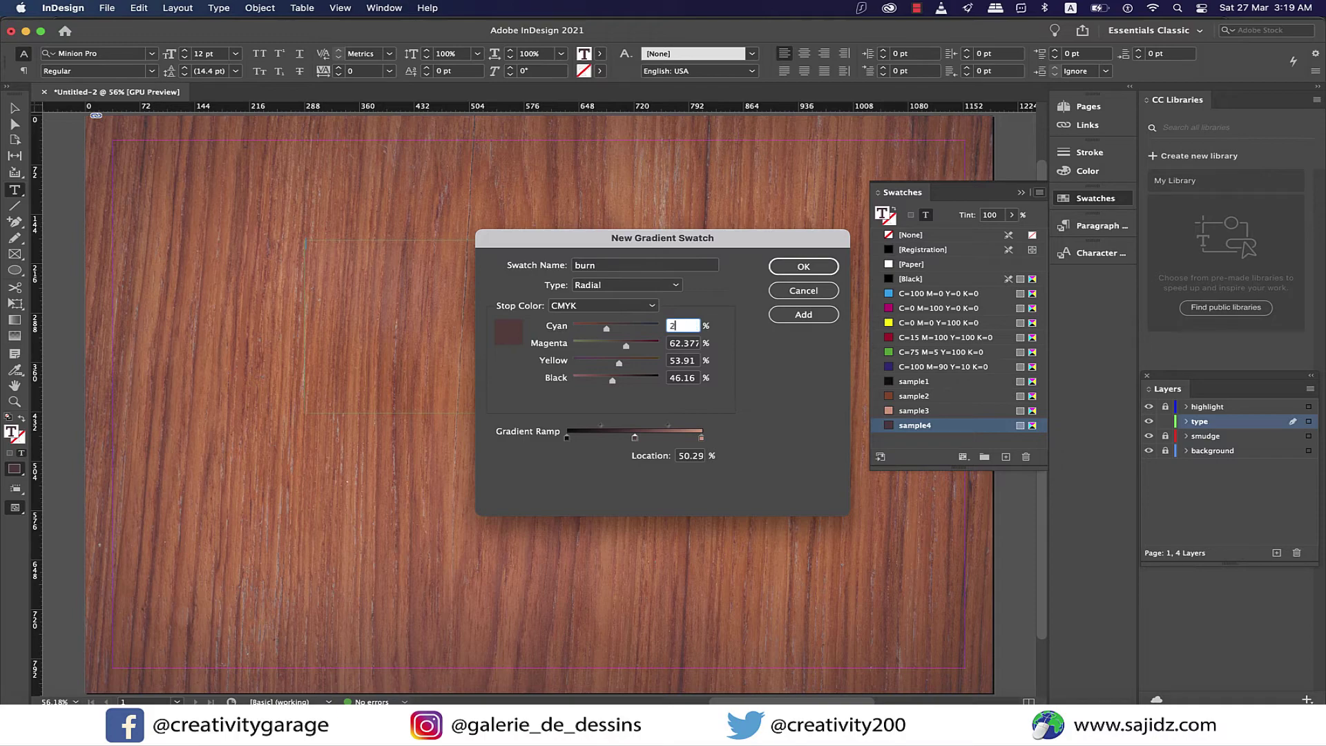
key("Tab")
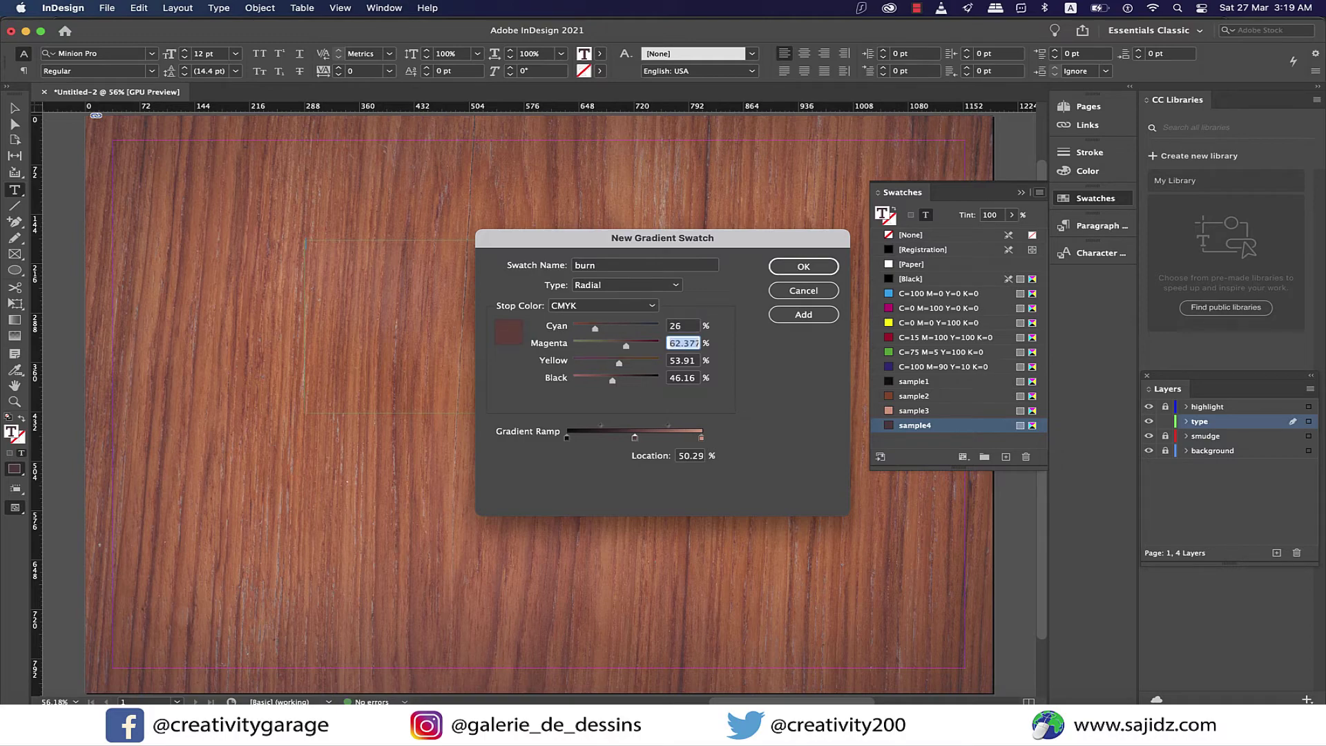
type("75")
key("Tab")
type("89")
key("Tab")
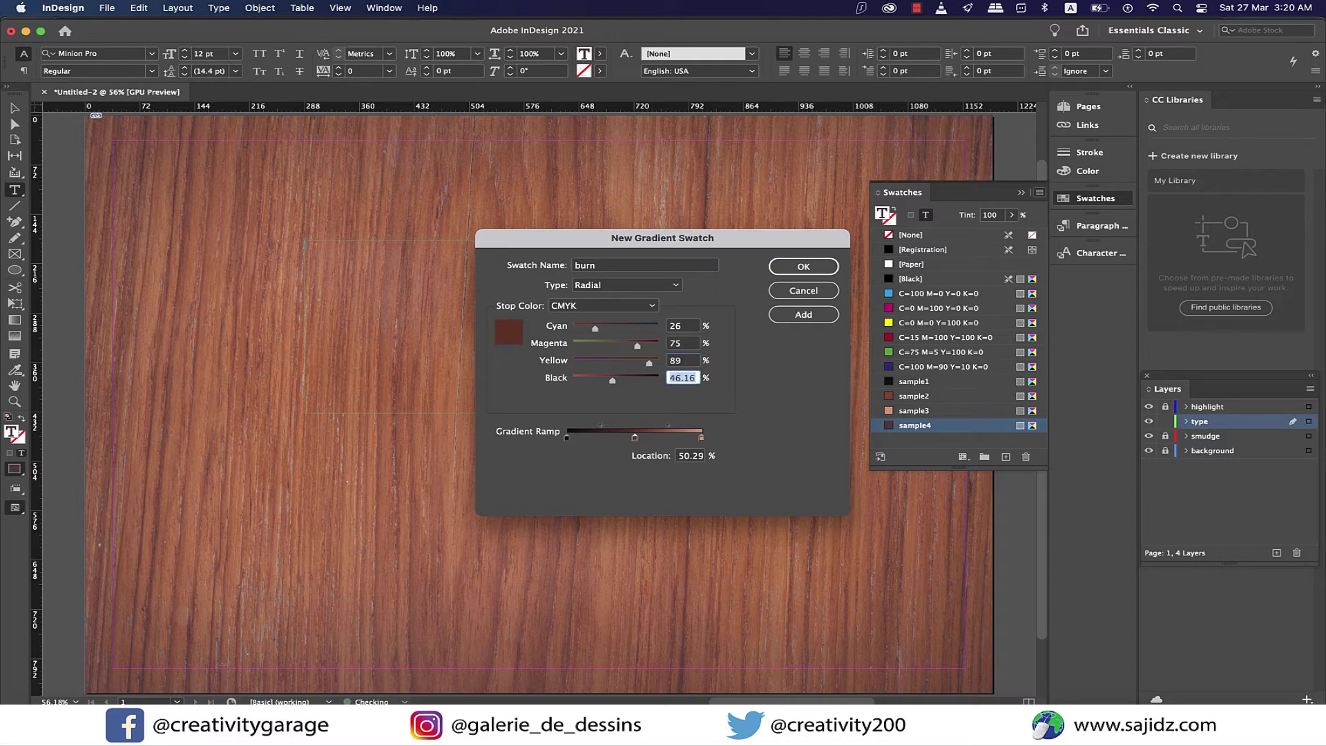
type("21")
- Save the burn gradient swatch and type PLY WOOD into the text frame
left_click(804, 267)
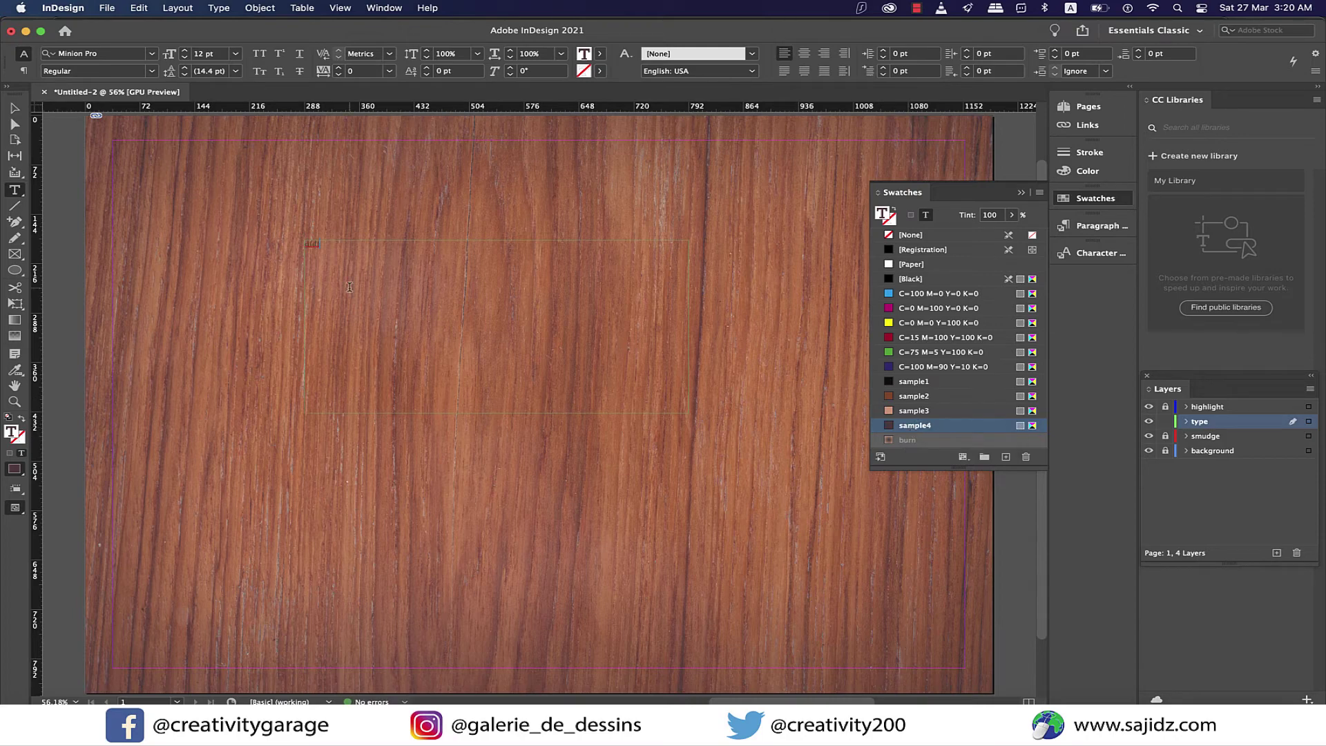
left_click(312, 244)
type("PLY")
key("super+a")
- Set PLY WOOD in Douglas-Calgury at 100 pt, centred in its frame
left_click(131, 54)
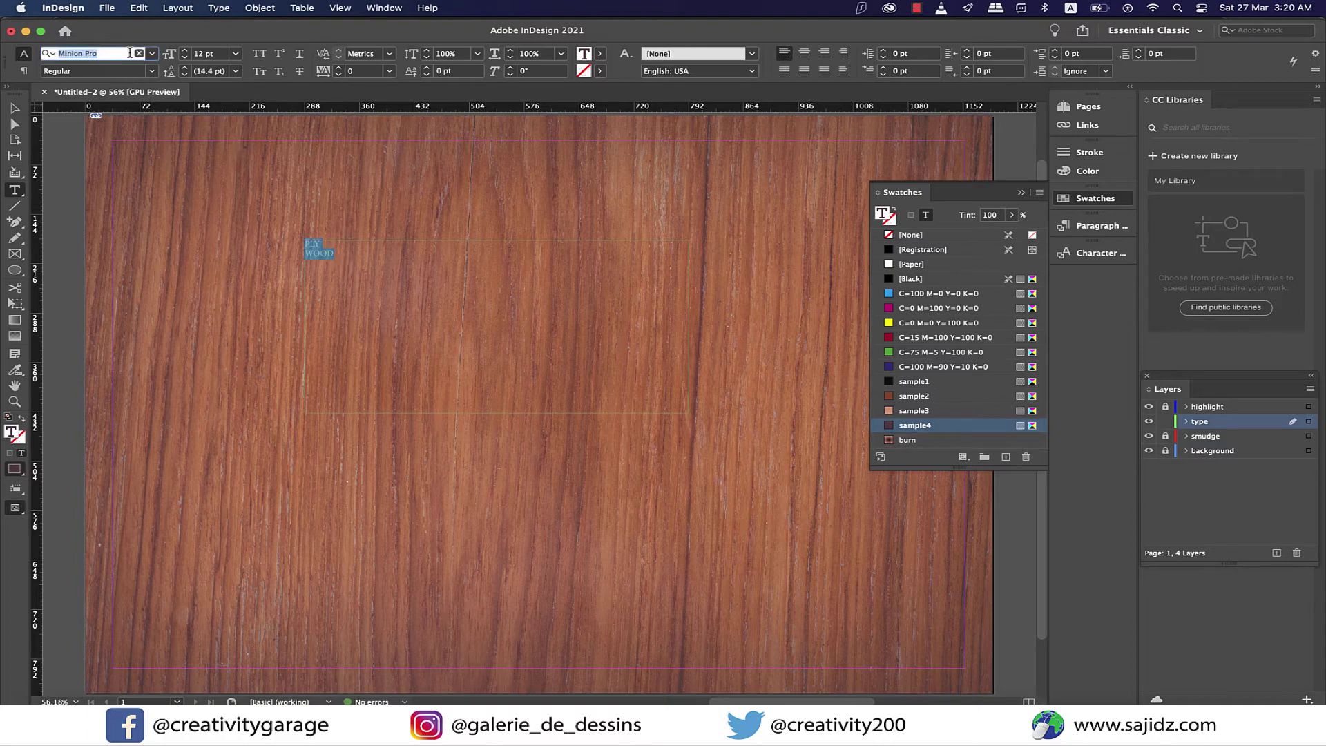
type("DOUG")
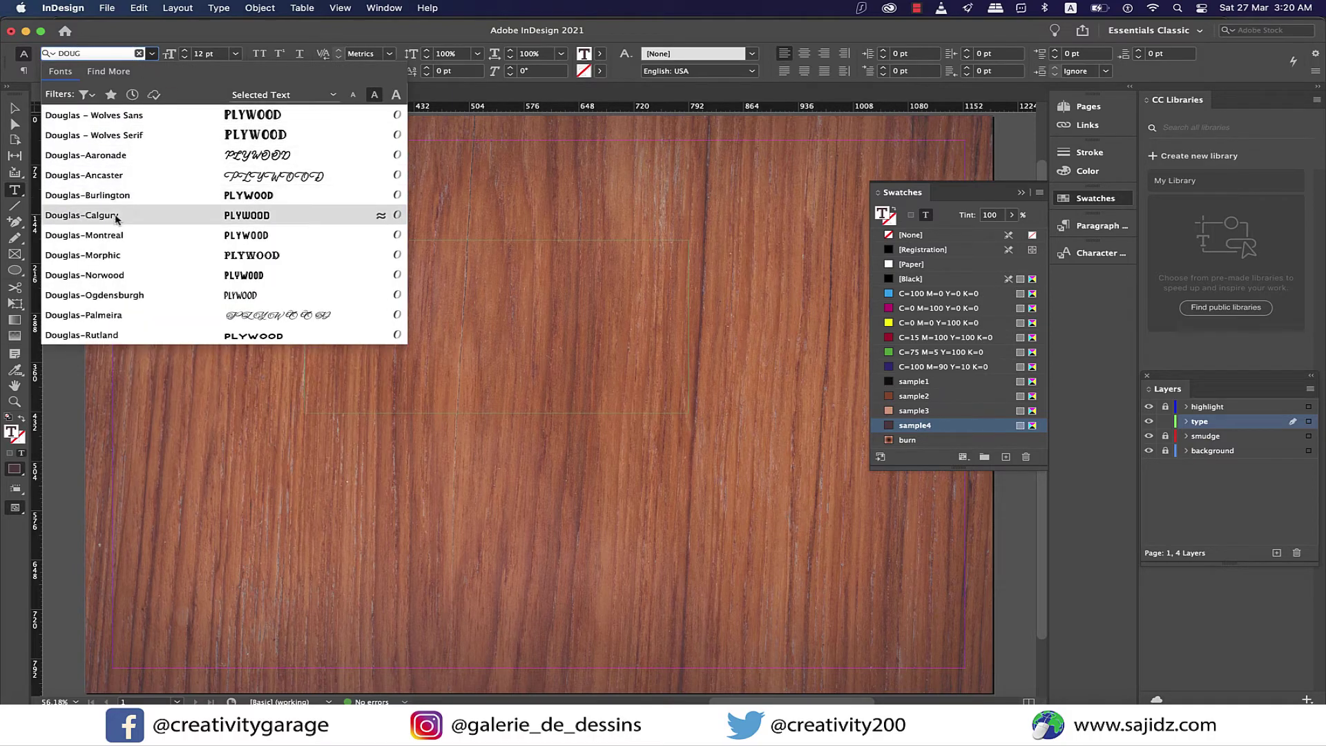
left_click(111, 218)
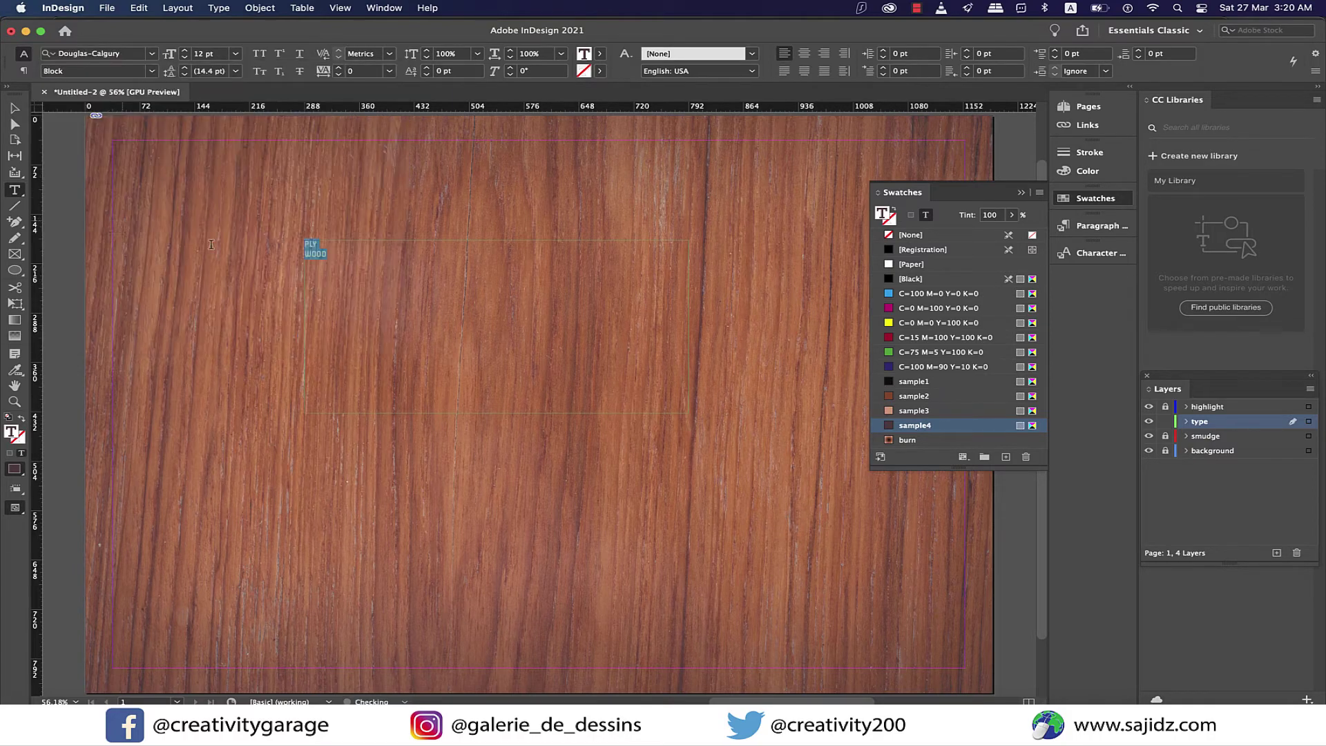
left_click(222, 54)
triple_click(222, 56)
type("100")
key("Return")
key("super+shift+c")
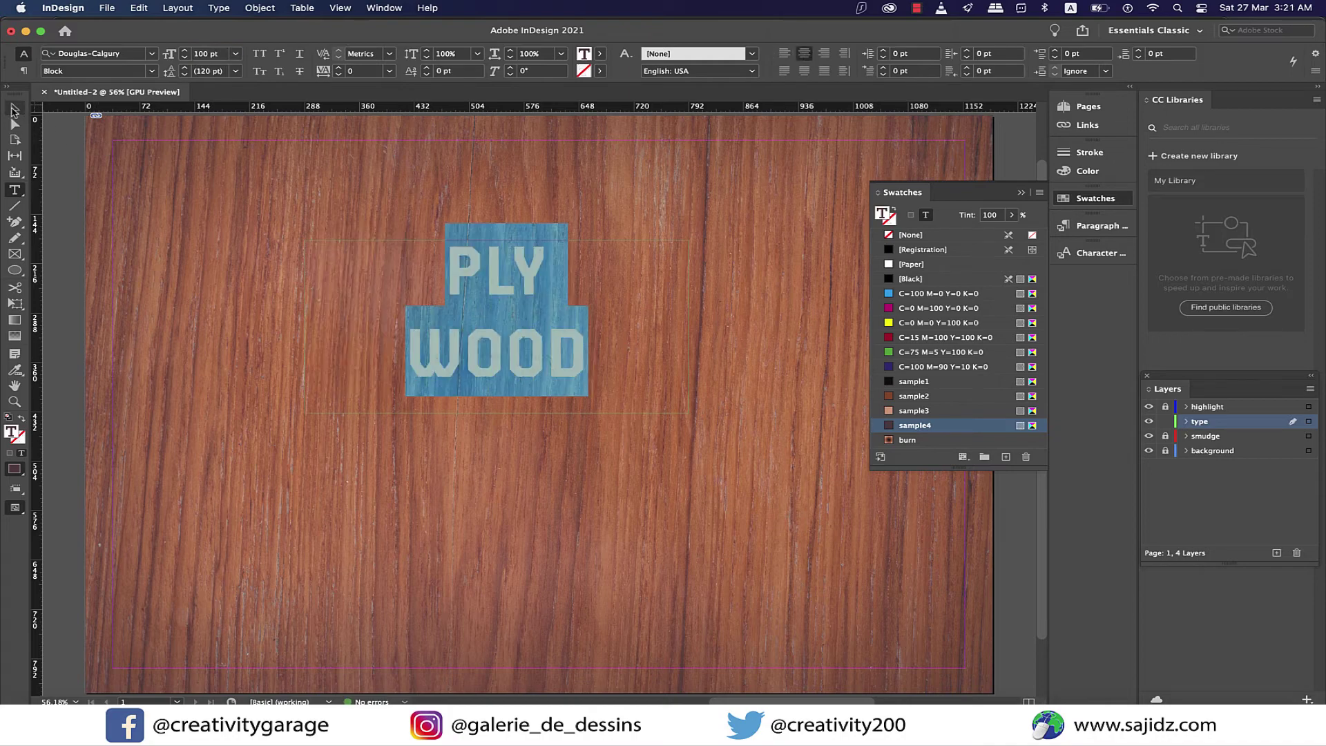
left_click(13, 109)
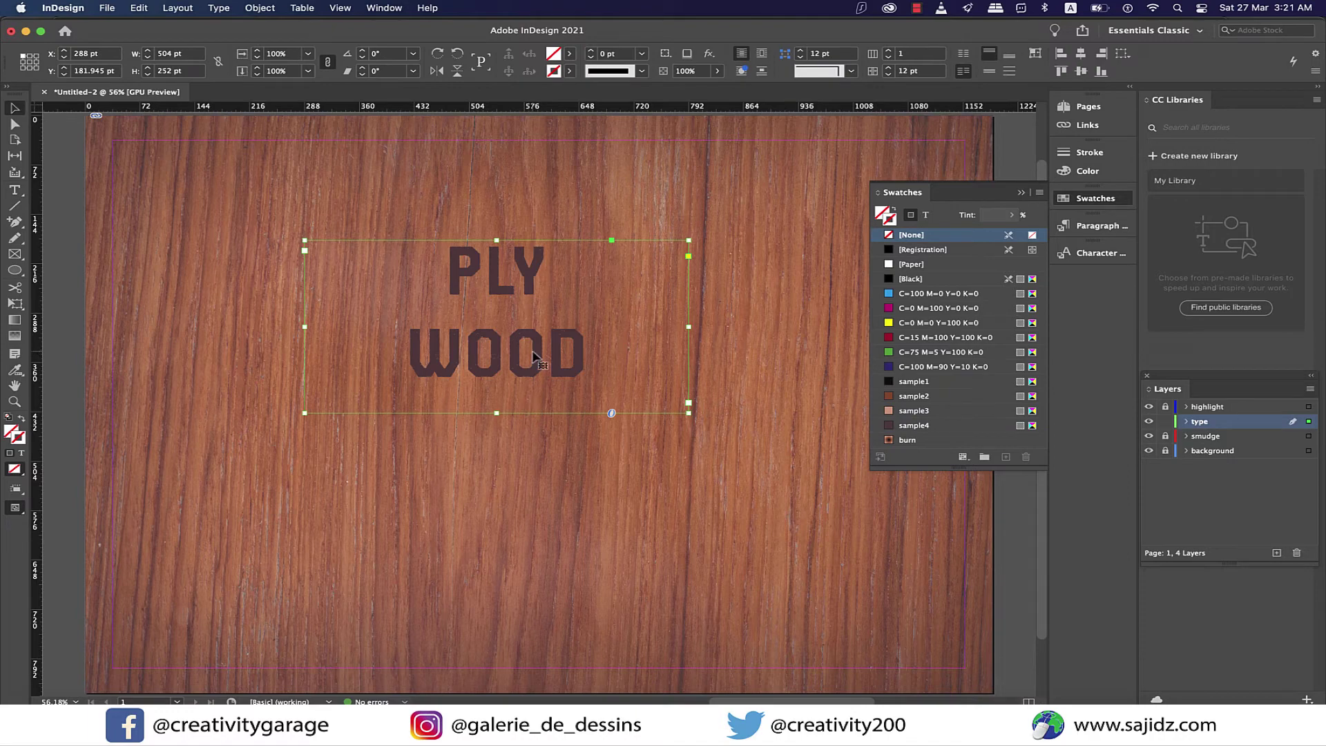
- Draw a new text frame above PLY and type EST. 2021
key("t")
left_click_drag(431, 243, 579, 271)
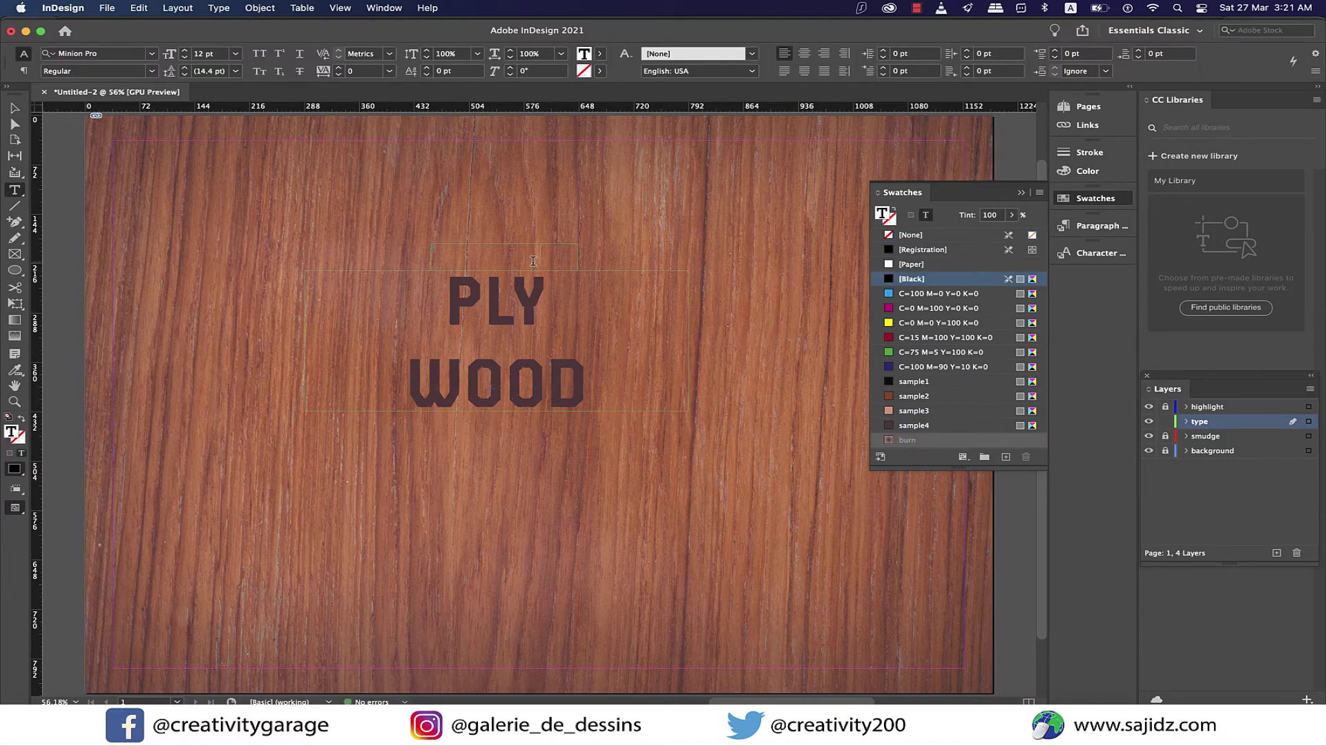
type("EST. 2021")
- Format EST. 2021 in 18 pt Douglas-Calgury, centred in its frame
key("super+a")
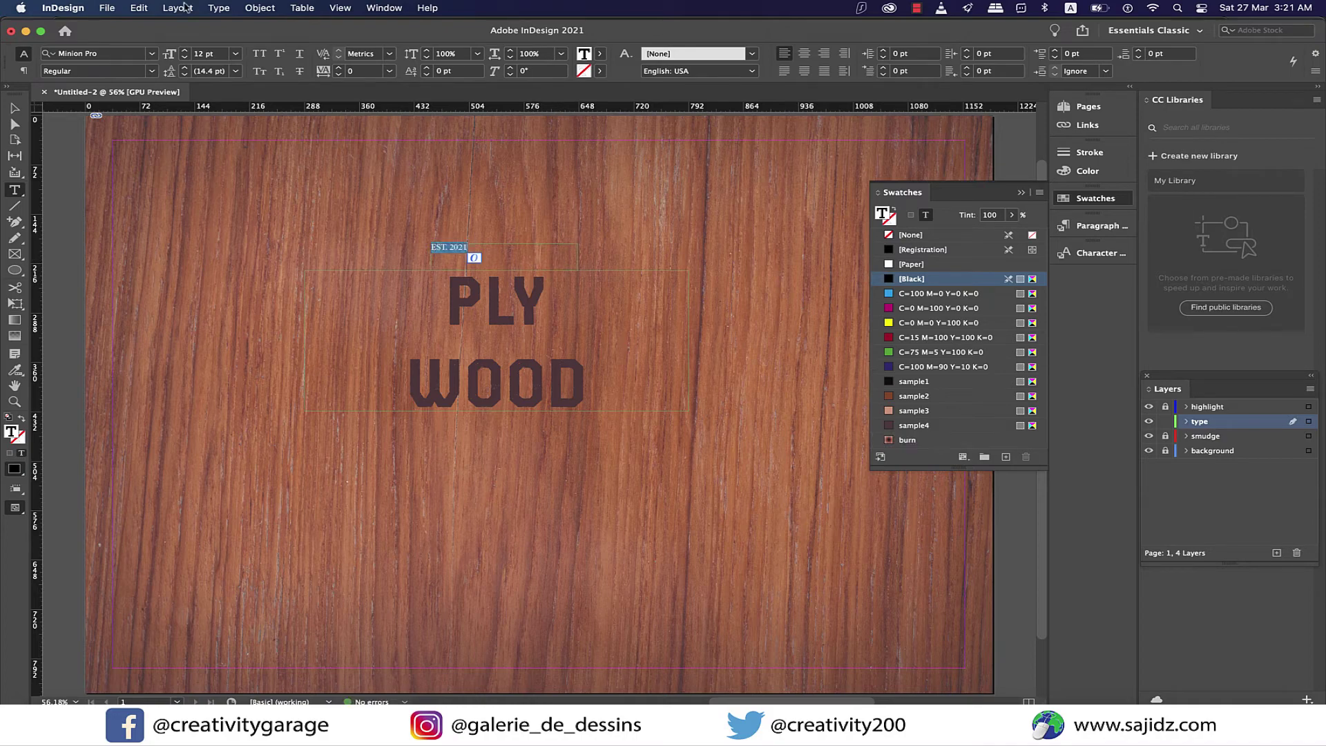
left_click(114, 56)
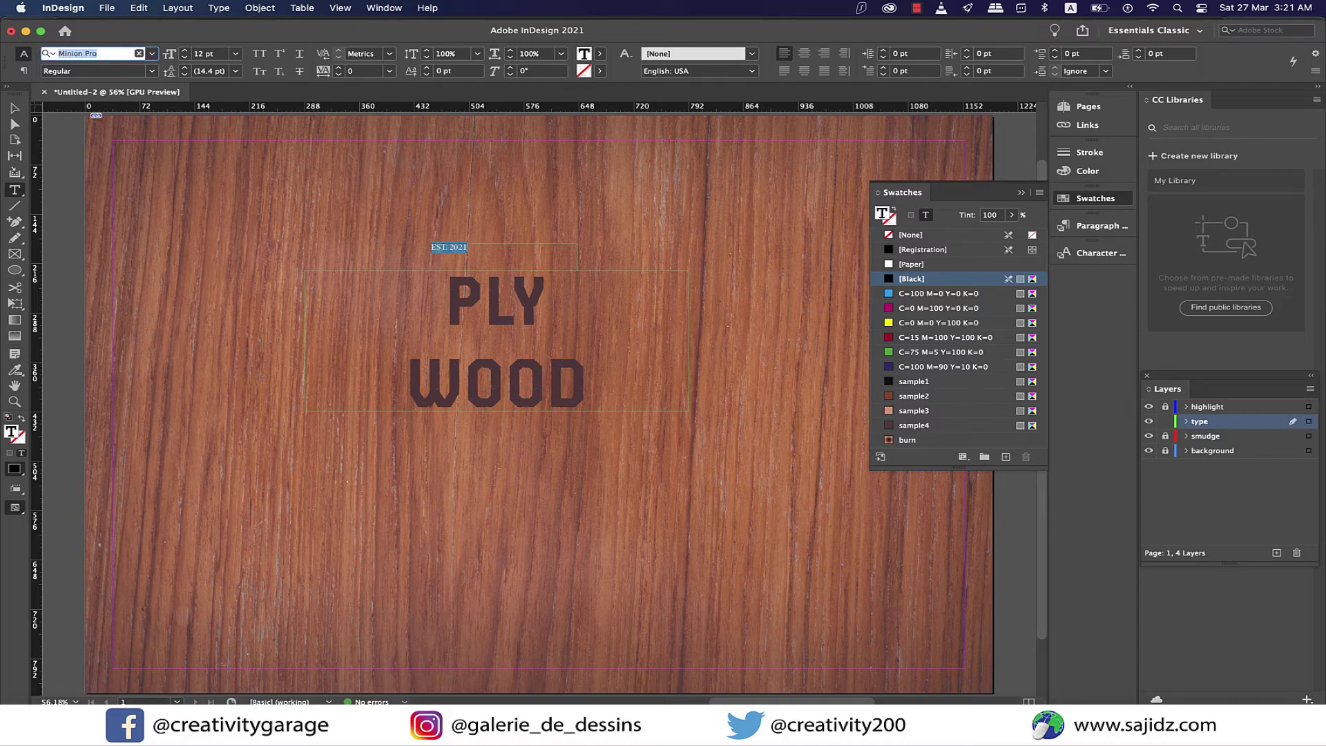
type("CAL")
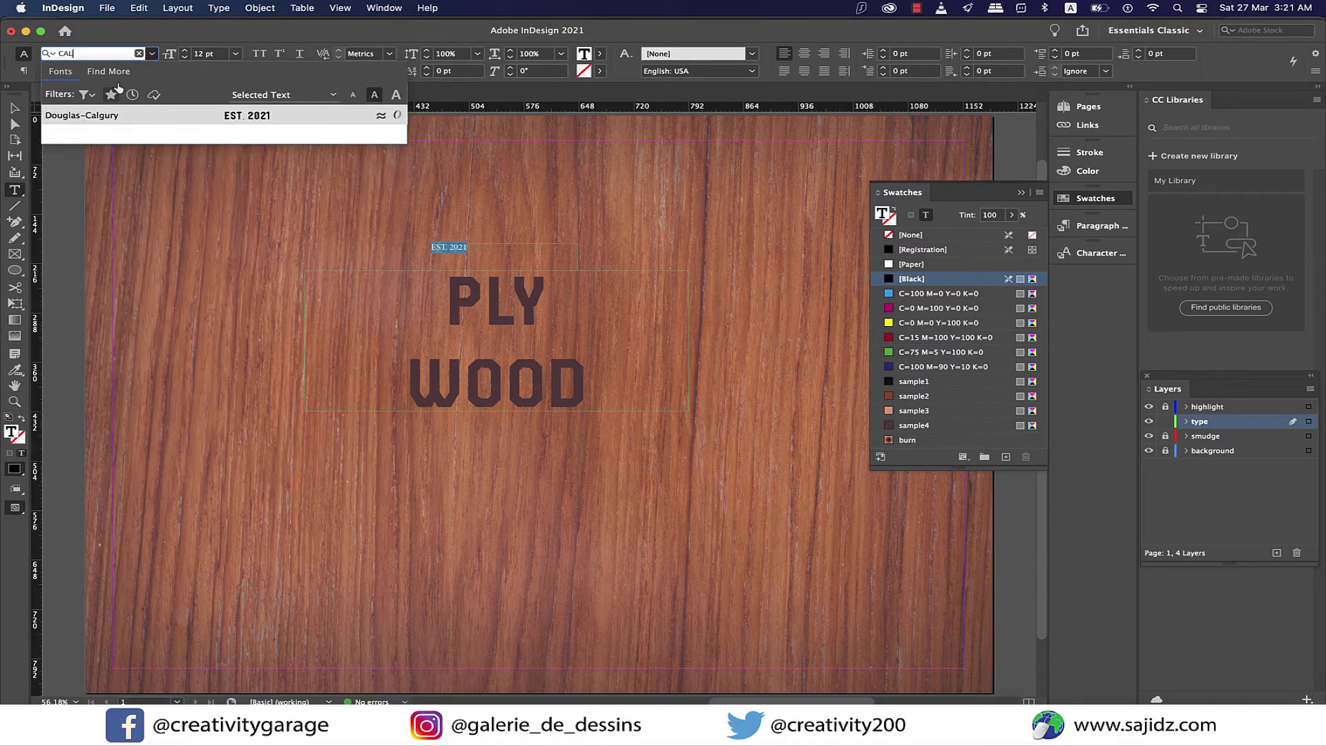
left_click(88, 118)
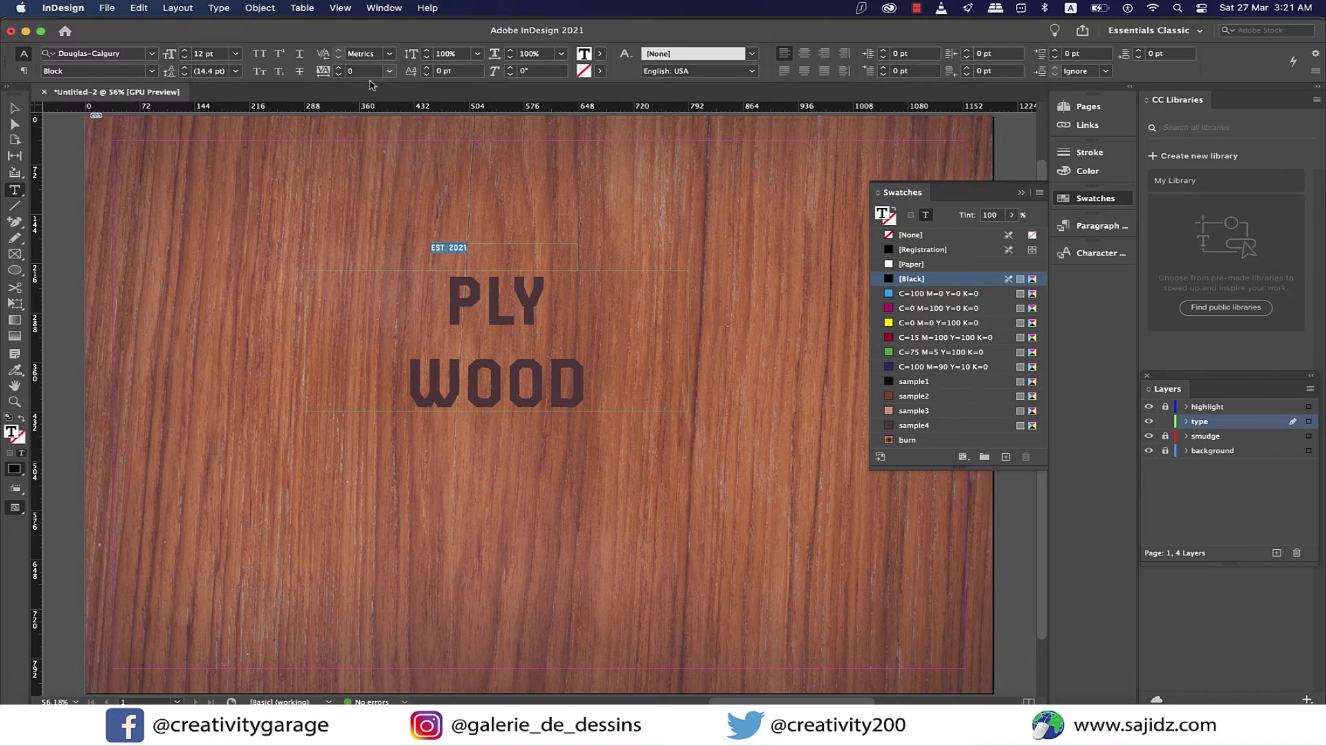
left_click(236, 53)
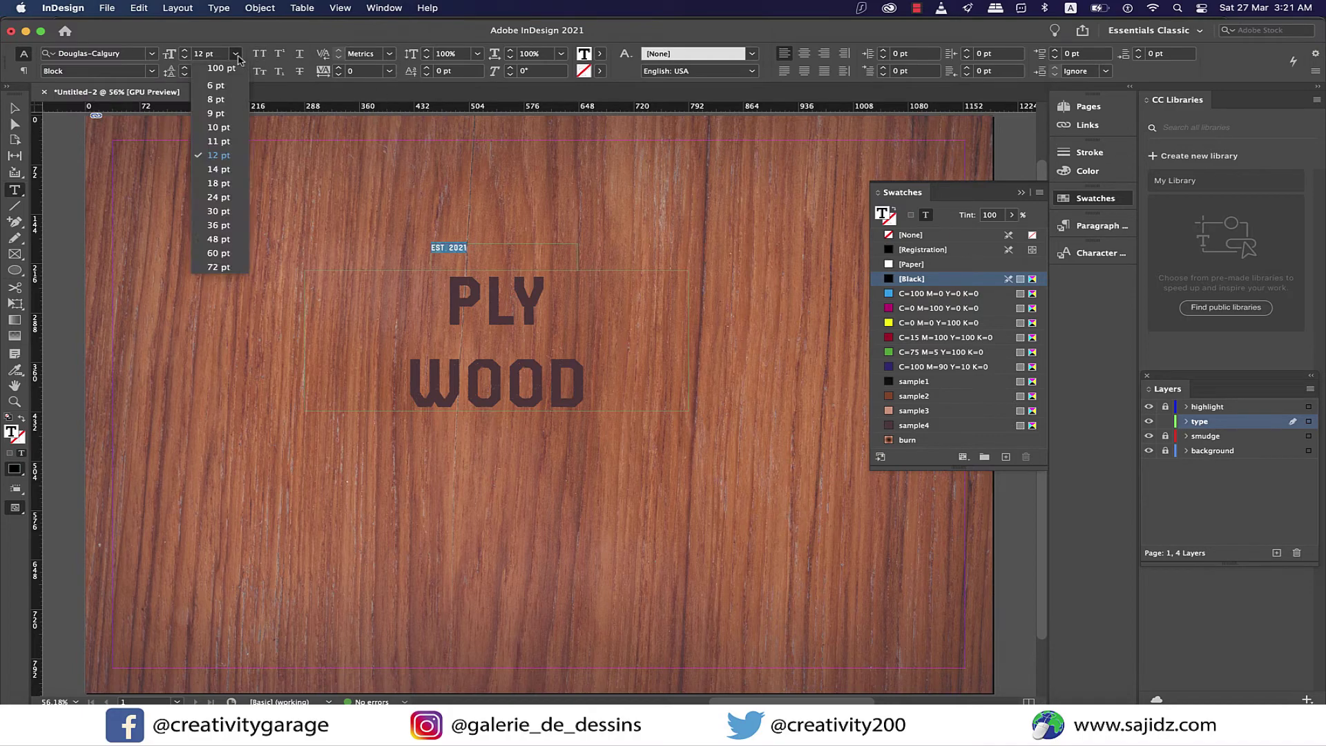
left_click(233, 183)
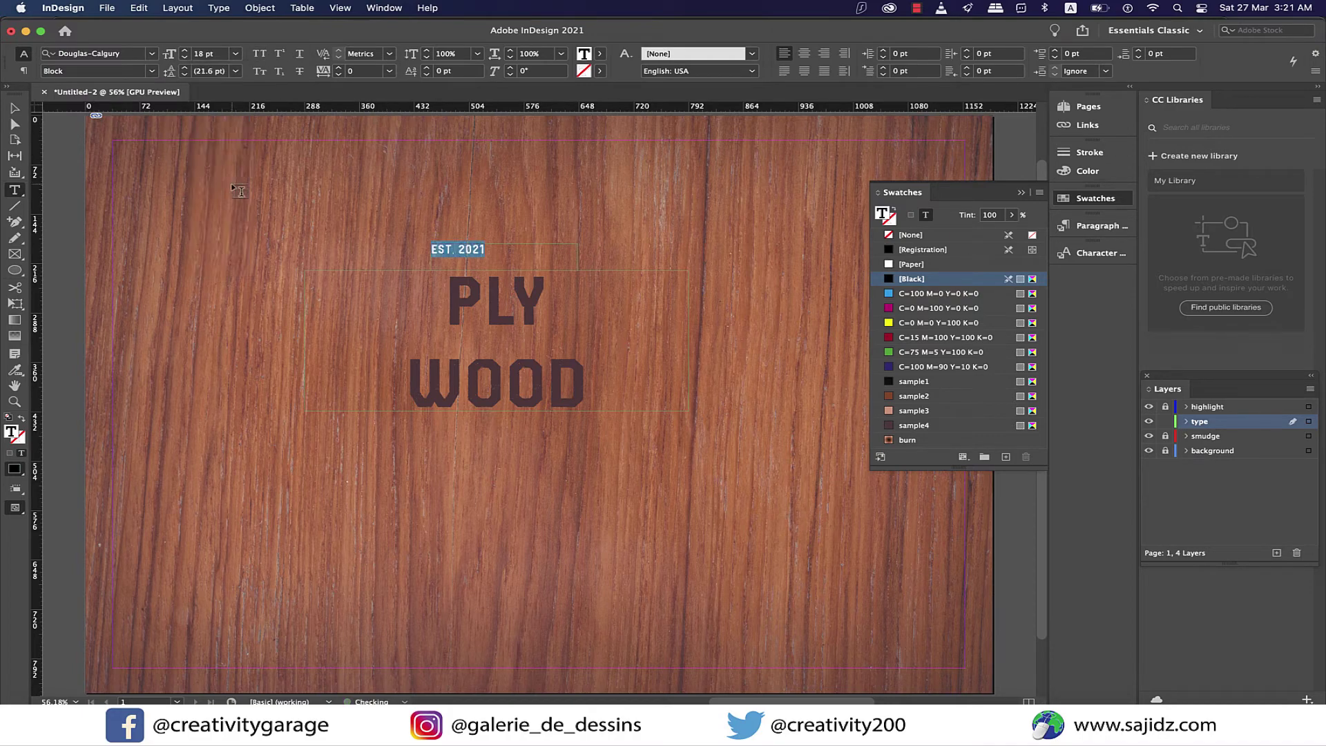
left_click(804, 53)
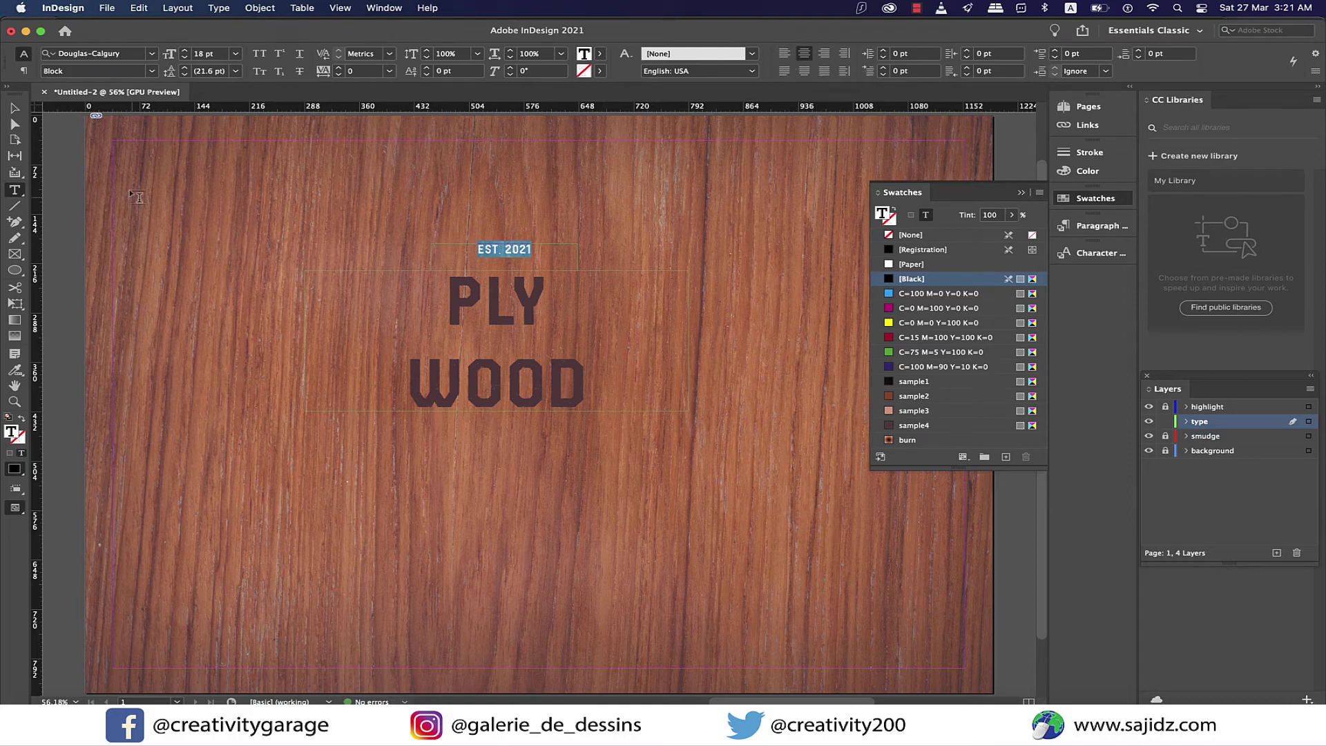
key("Escape")
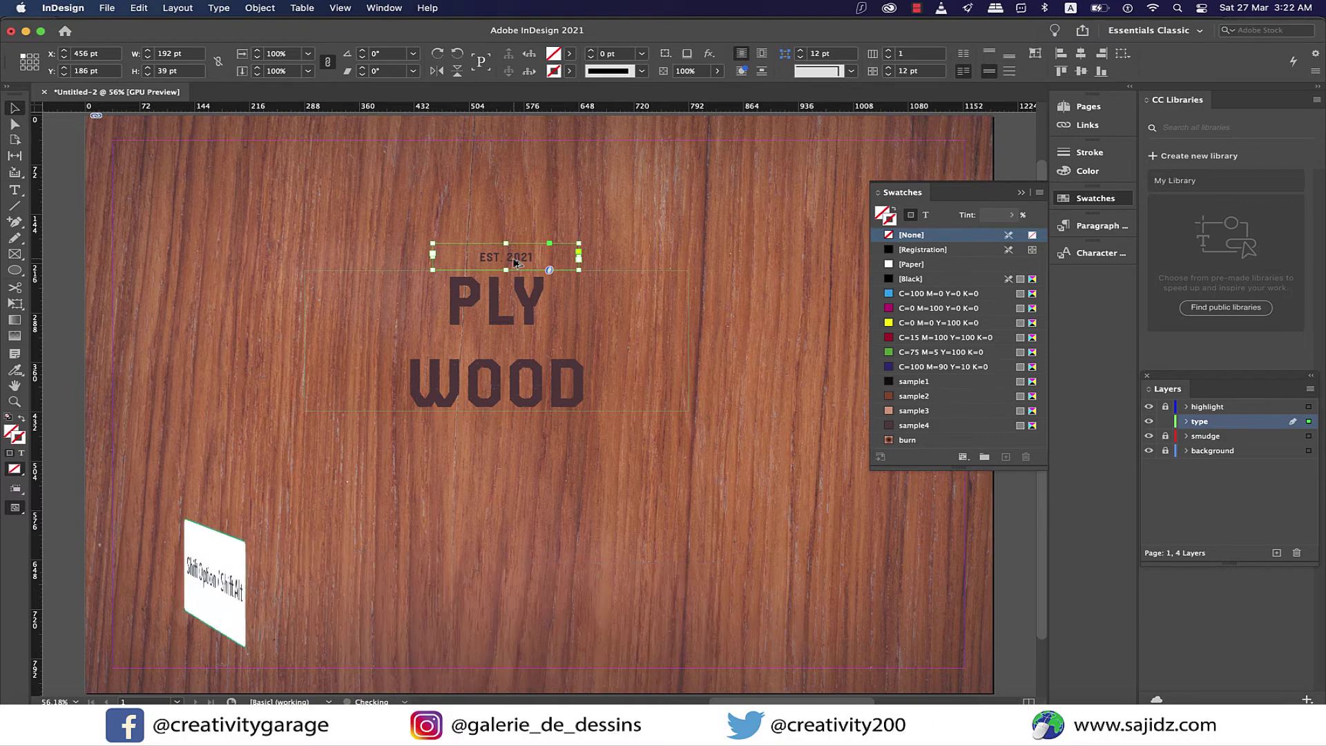
- Duplicate the EST 2021 frame below WOOD and retype it as INDIANA
left_click_drag(514, 263, 501, 431)
double_click(502, 426)
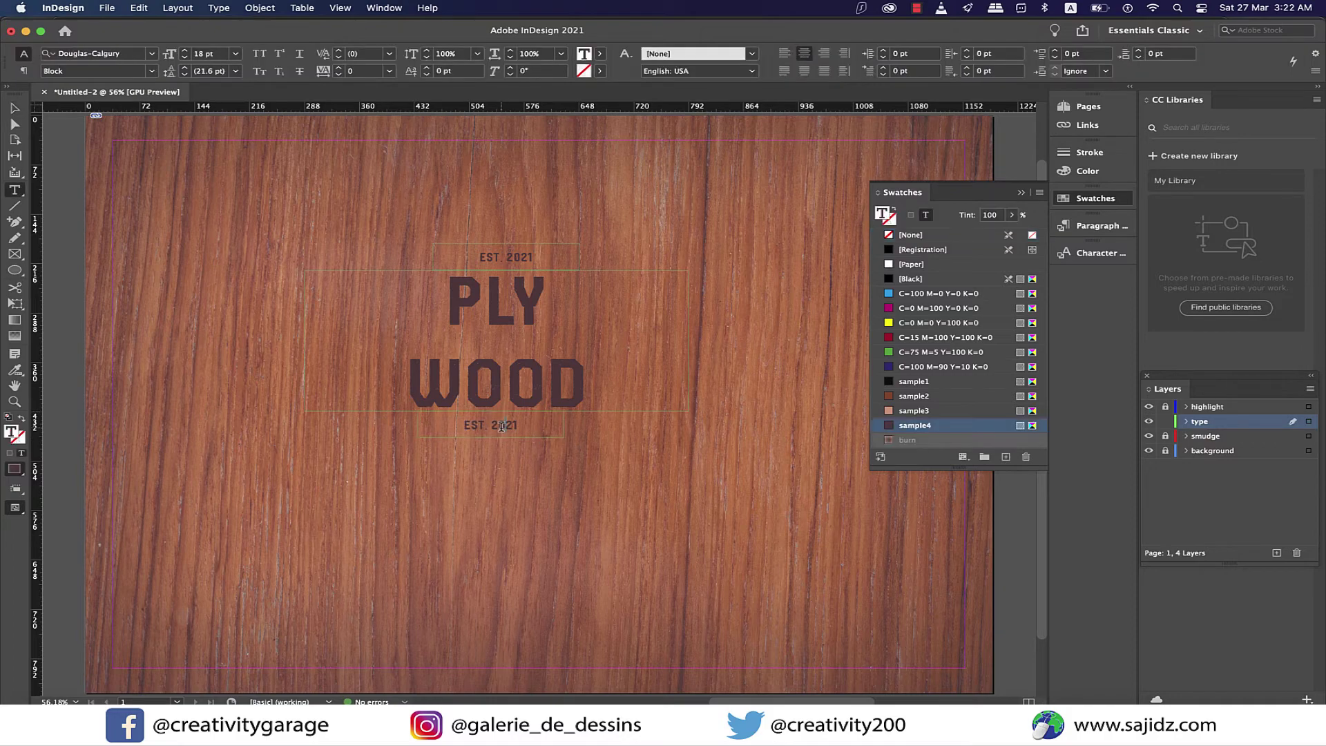
key("super+a")
type("INDIANA")
- Align INDIANA and EST 2021 horizontally centred on the PLY WOOD lettering
left_click(14, 108)
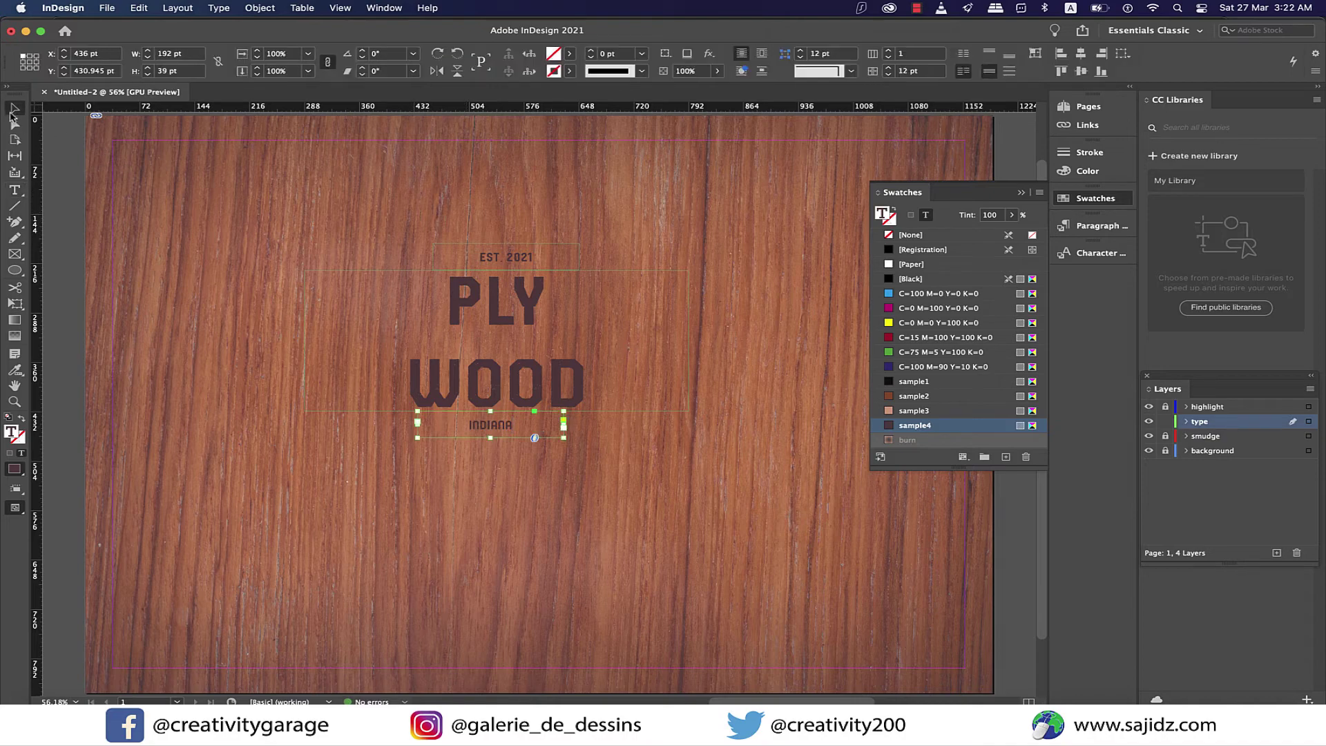
left_click(591, 408, "shift")
left_click(1081, 54)
left_click(506, 257)
left_click(497, 345, "shift")
left_click(1081, 54)
left_click(770, 230)
- Draw a circle around the lettering with a 10 pt sample4 outline
key("l")
mouse_move(506, 335)
left_mouse_down()
mouse_move(673, 488)
mouse_move(650, 468)
left_mouse_up()
key("v")
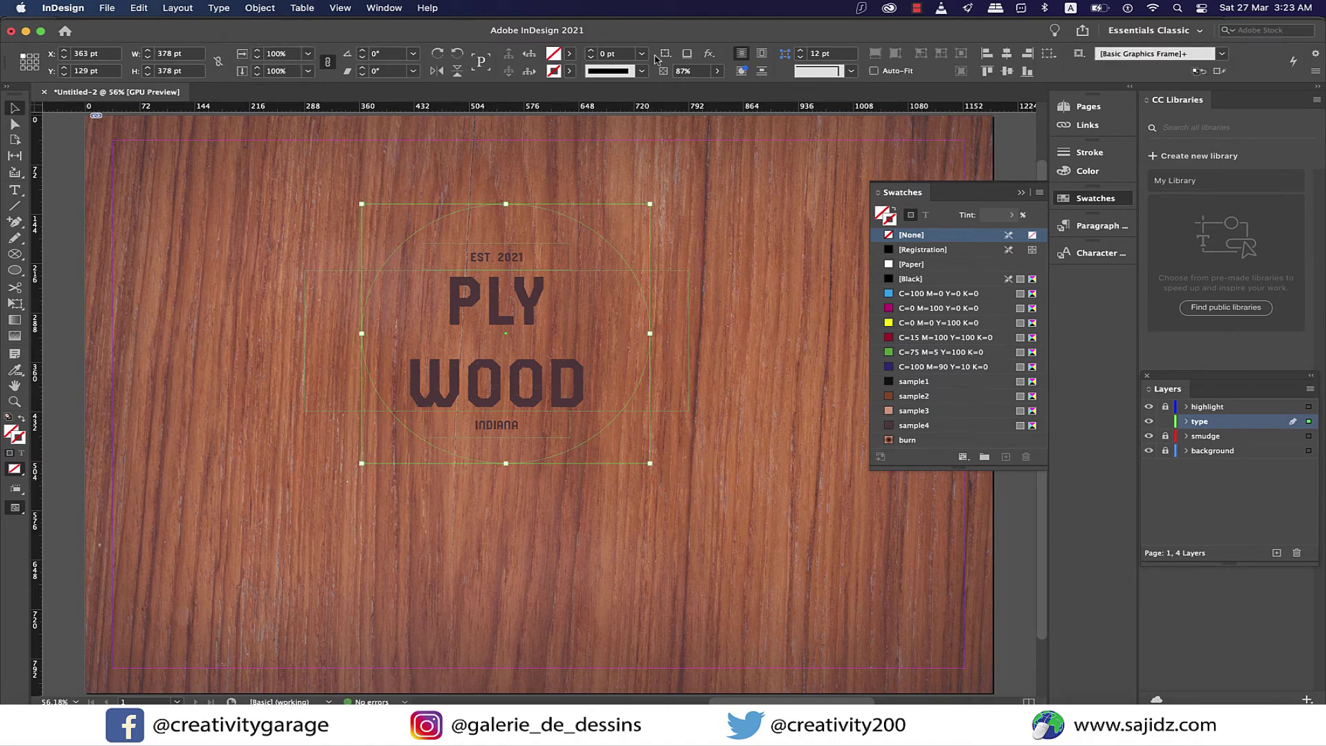
left_click(642, 53)
left_click(614, 287)
- Centre the lettering inside the circle, using the circle as key object
left_click(325, 503)
left_click_drag(325, 503, 698, 194)
left_click(653, 333)
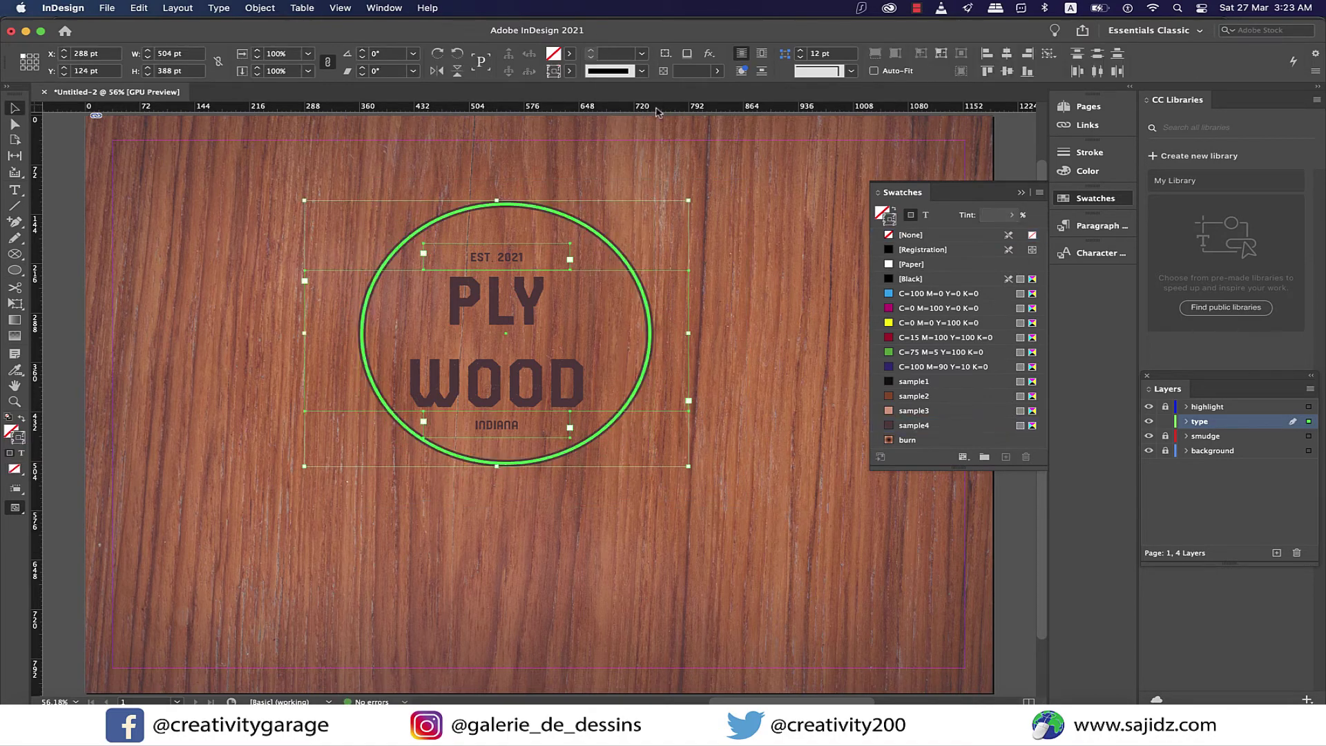
left_click(1008, 53)
left_click(523, 456)
left_click_drag(523, 456, 578, 222)
- Colour the circle's outline with the sample1 swatch
left_click(847, 177)
left_click(506, 252)
left_click(523, 442)
left_click(685, 536)
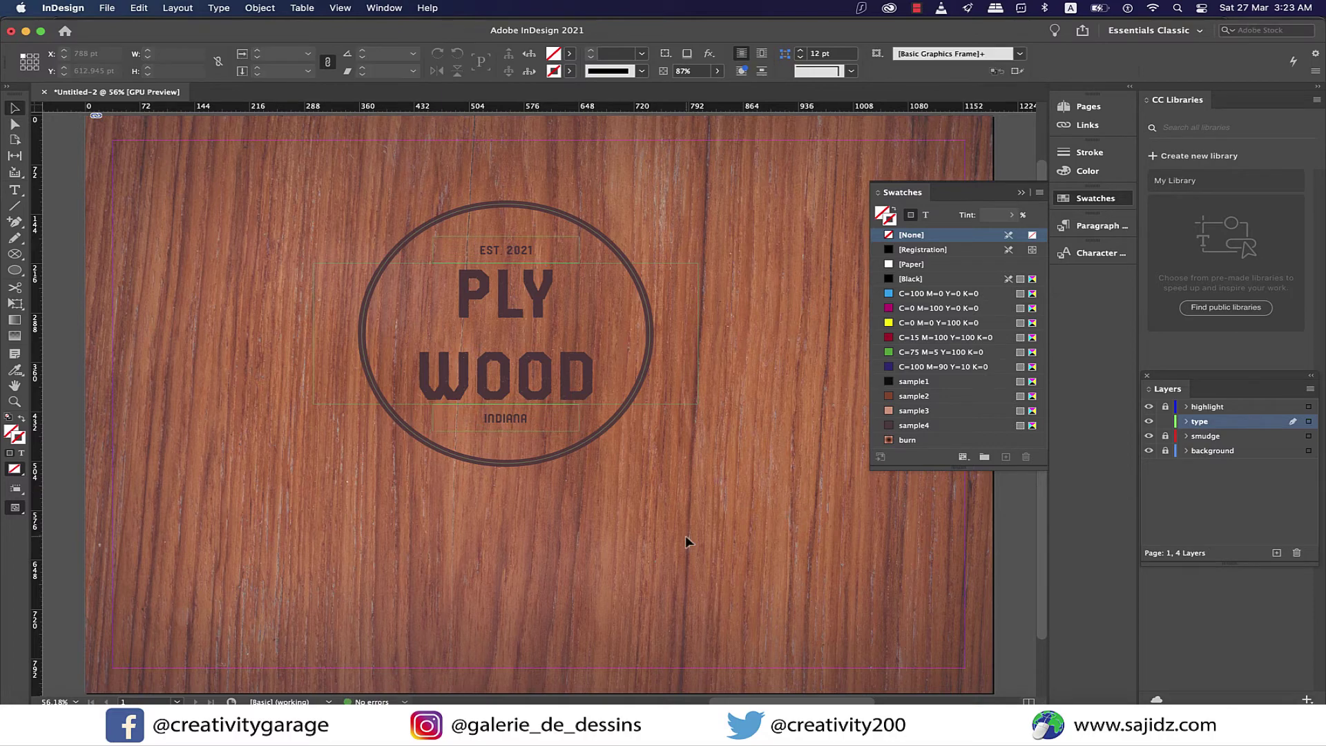
key("super+minus")
left_click(683, 433)
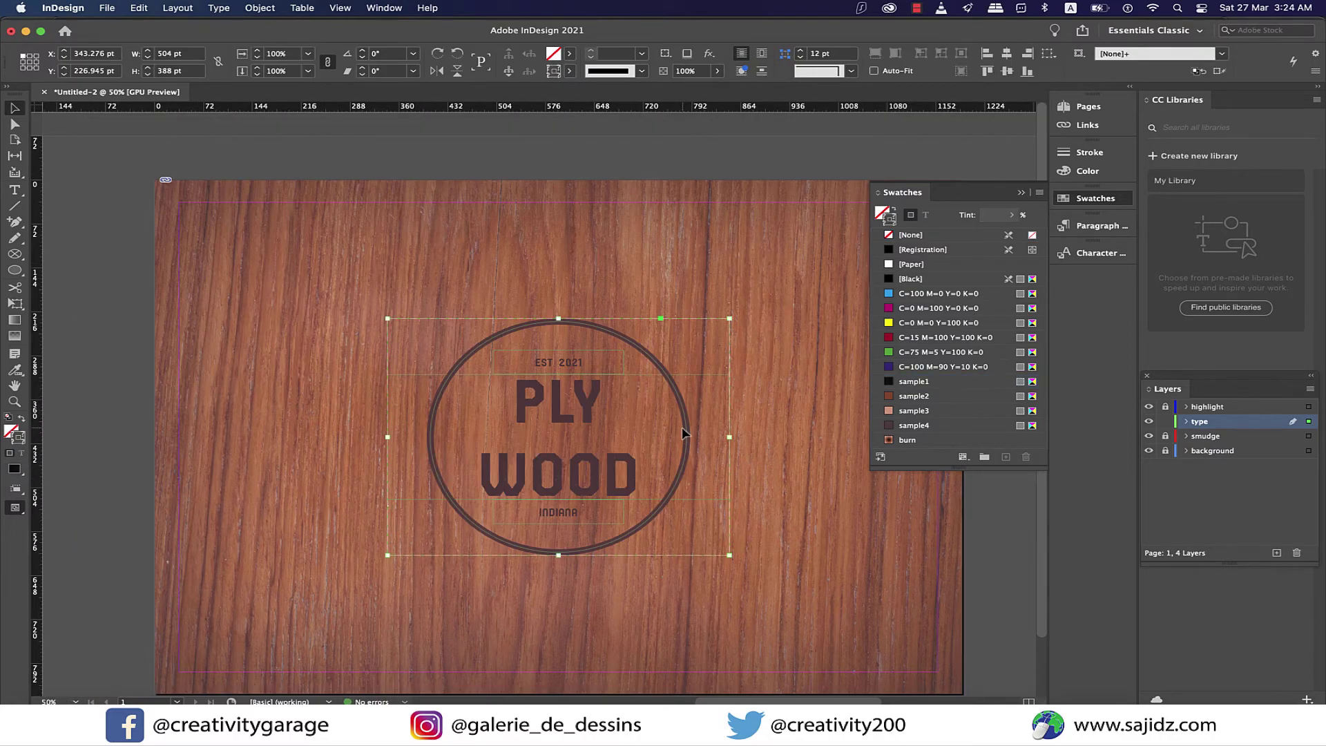
left_click(911, 382)
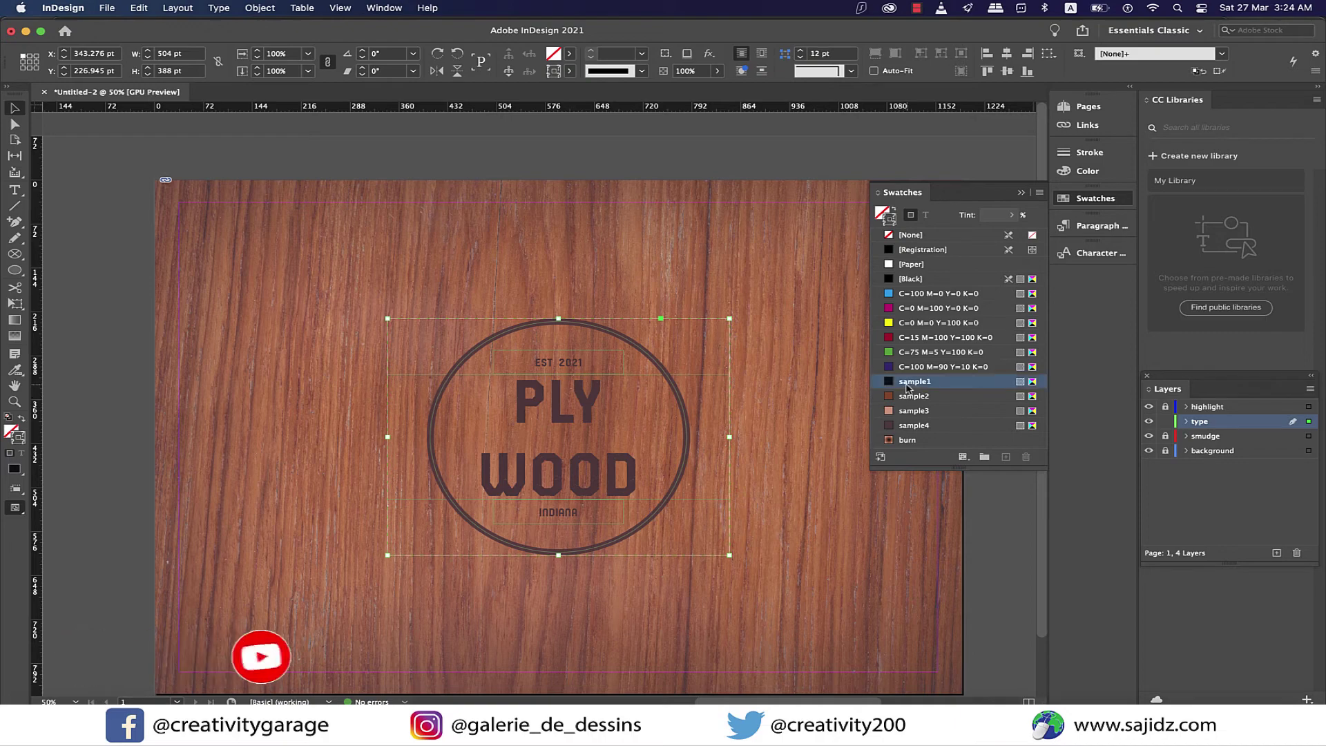
- Colour the PLY WOOD and INDIANA text with sample1
double_click(579, 478)
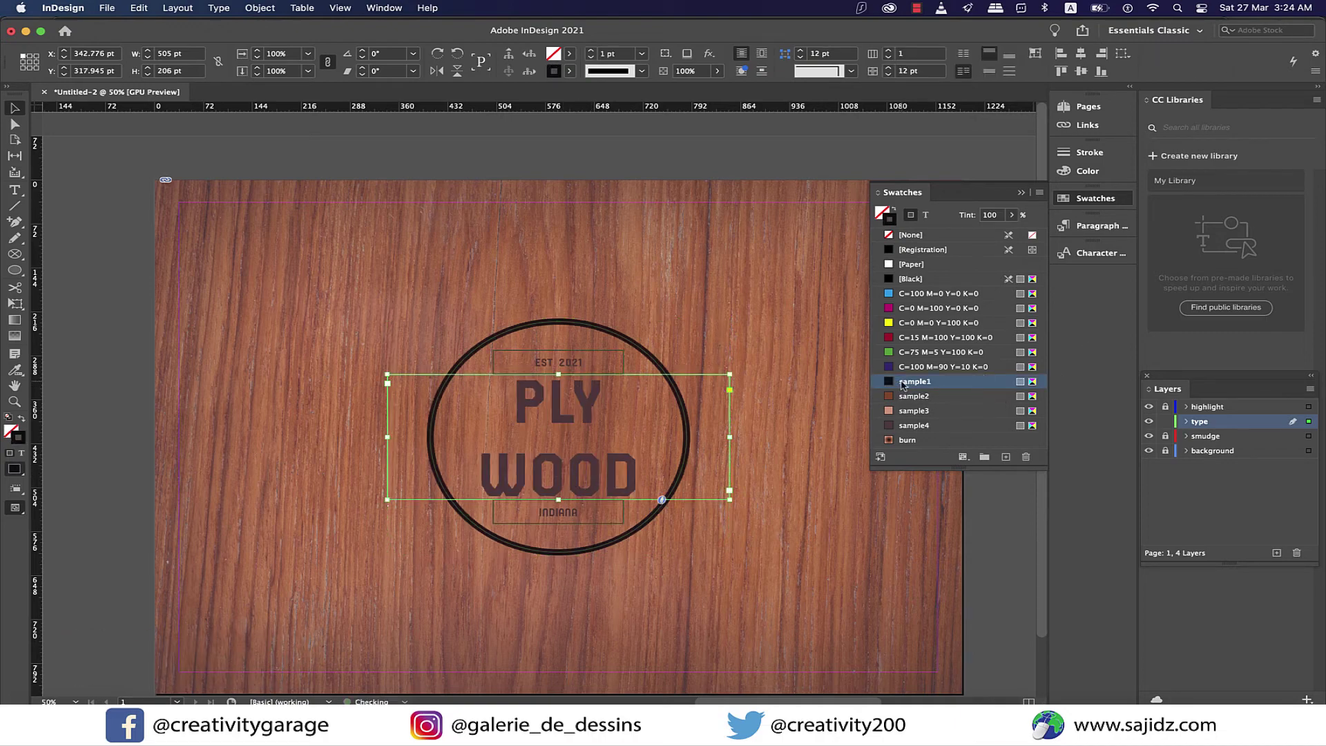
left_click(819, 524)
left_click(608, 484)
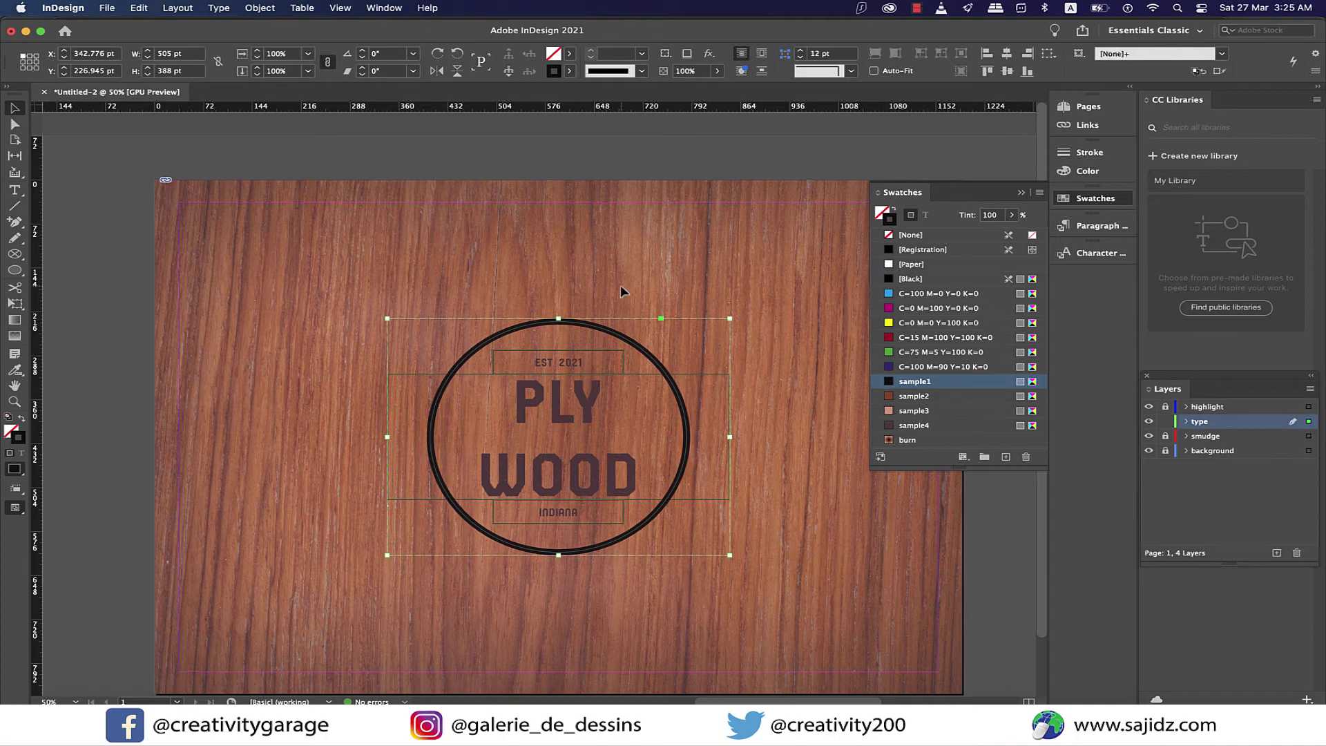
double_click(590, 459)
double_click(601, 469)
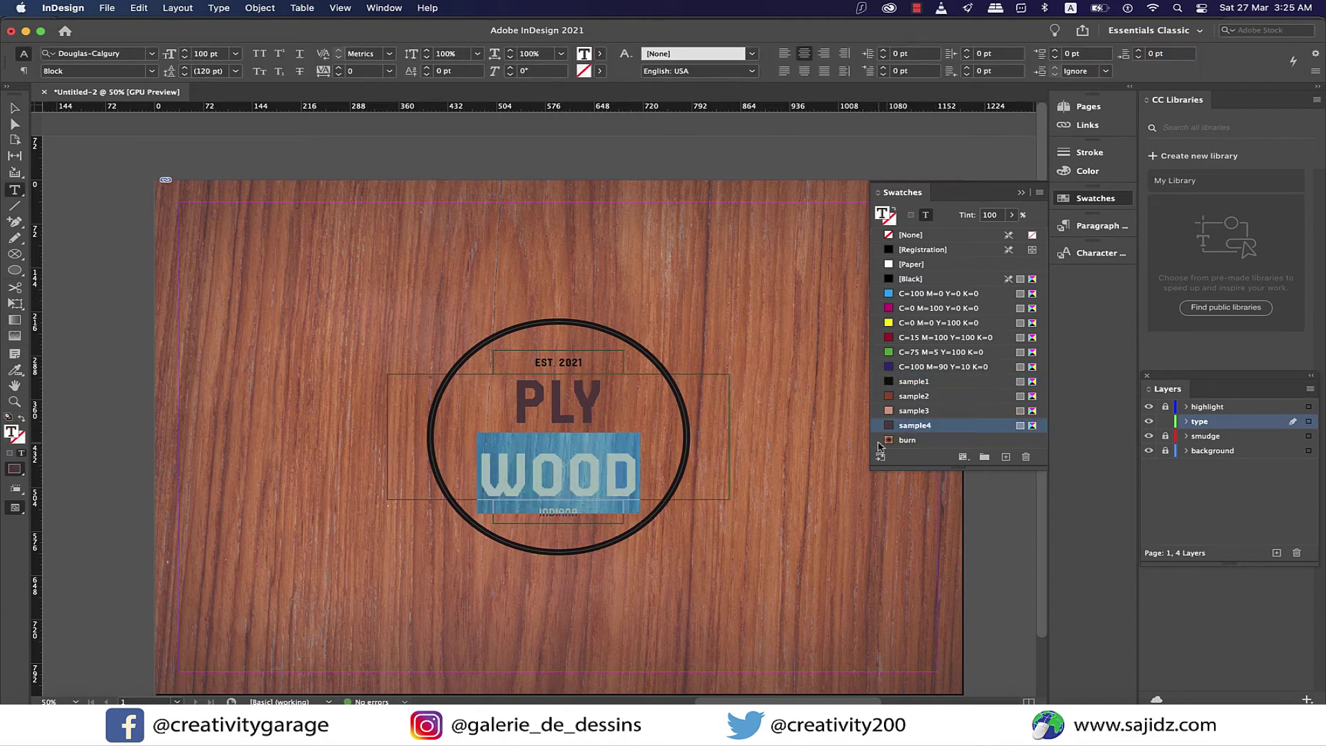
key("super+a")
left_click(903, 381)
double_click(577, 515)
left_click(904, 381)
key("Escape")
left_click(573, 206)
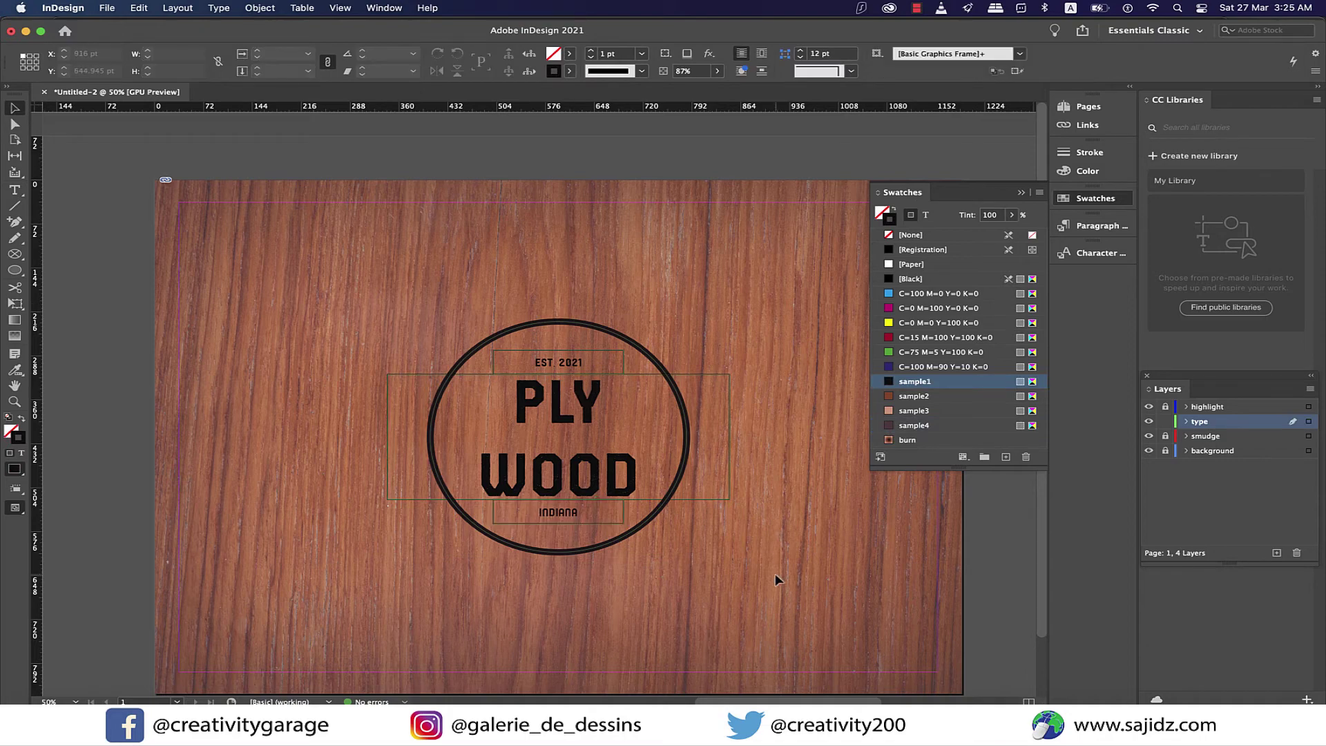
- Group all the pieces of the circular logo
left_click_drag(387, 276, 580, 539)
right_click(576, 394)
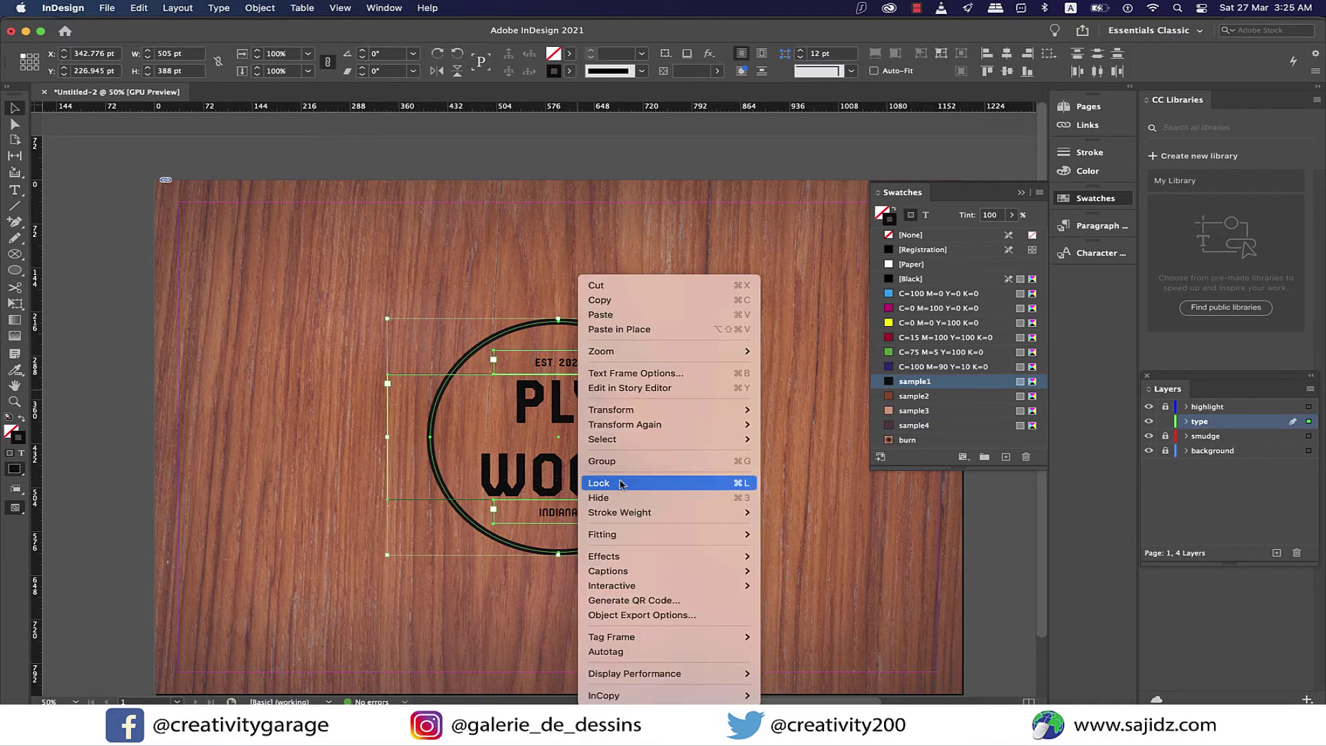
left_click(608, 461)
- Place a duplicate of the logo on the pasteboard left of the page
key("super+minus")
key("super+minus")
left_click_drag(528, 429, 198, 427)
left_click(692, 453)
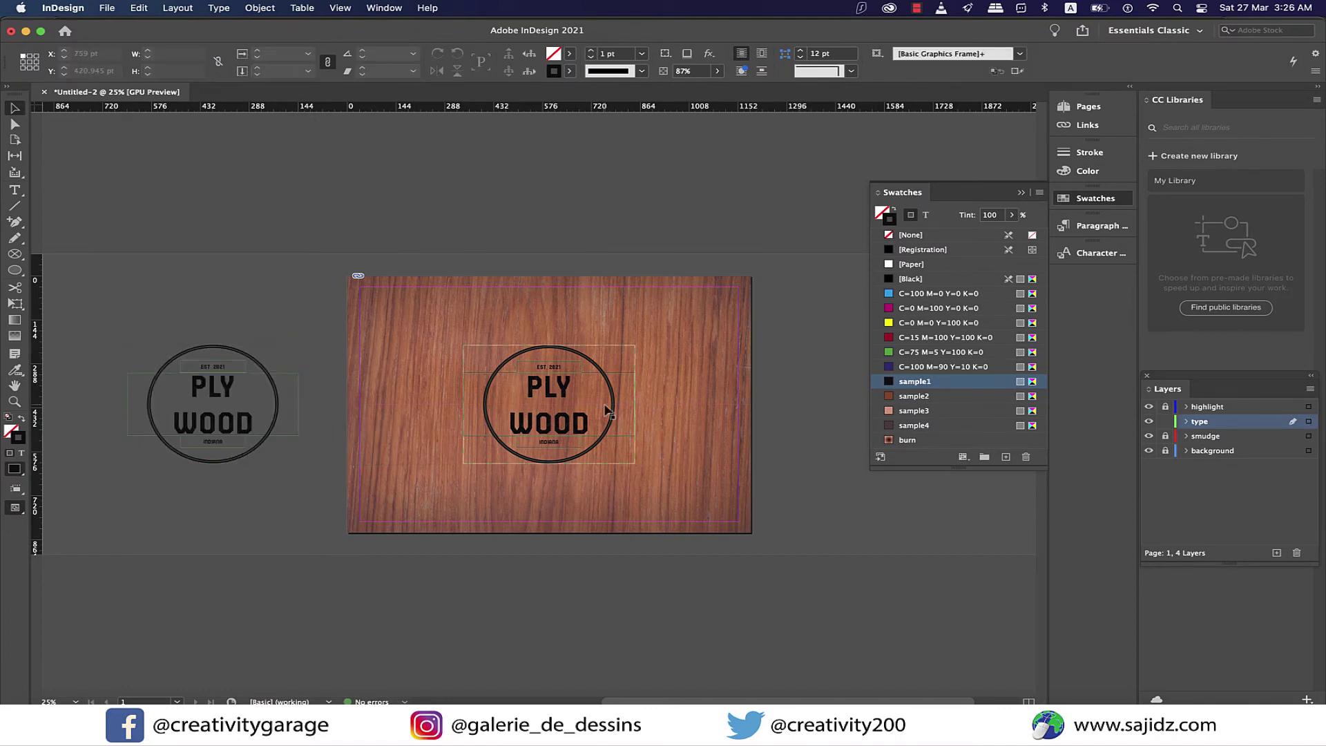
key("super+equal")
key("super+equal")
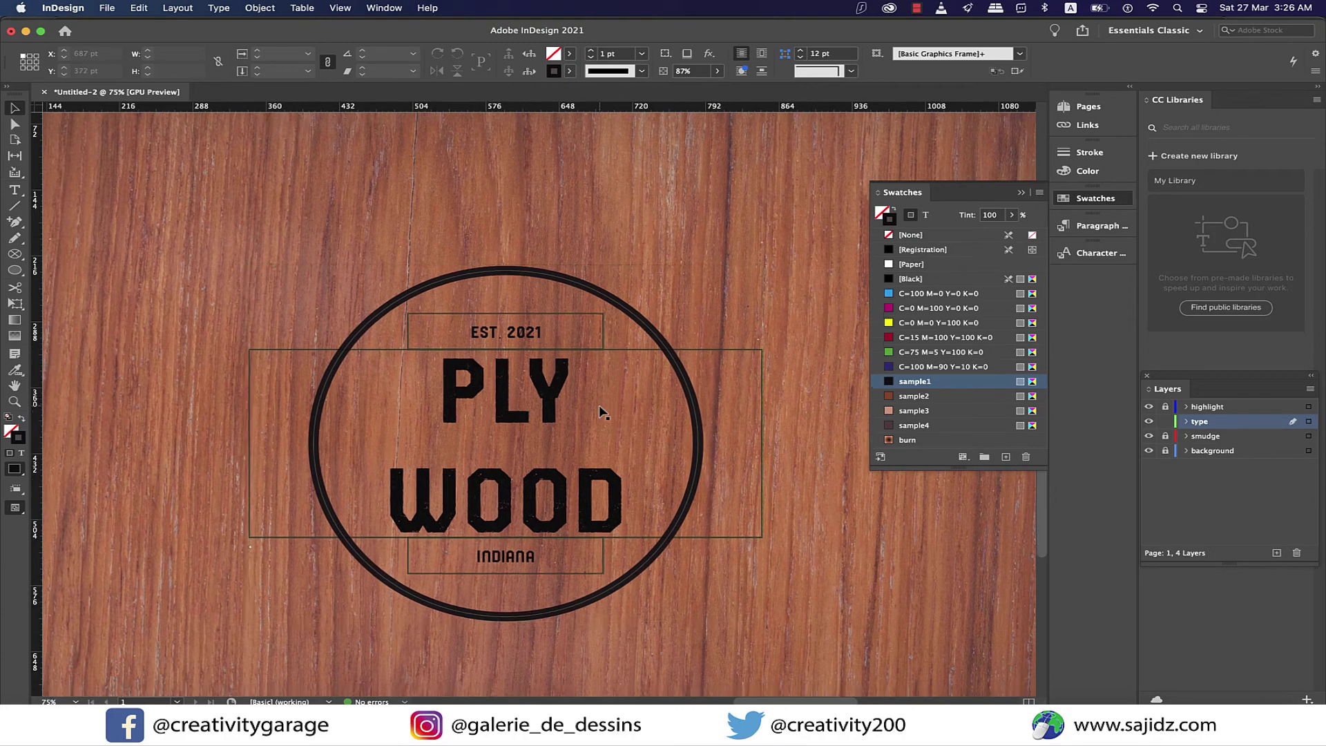
scroll(600, 407, "down", 1)
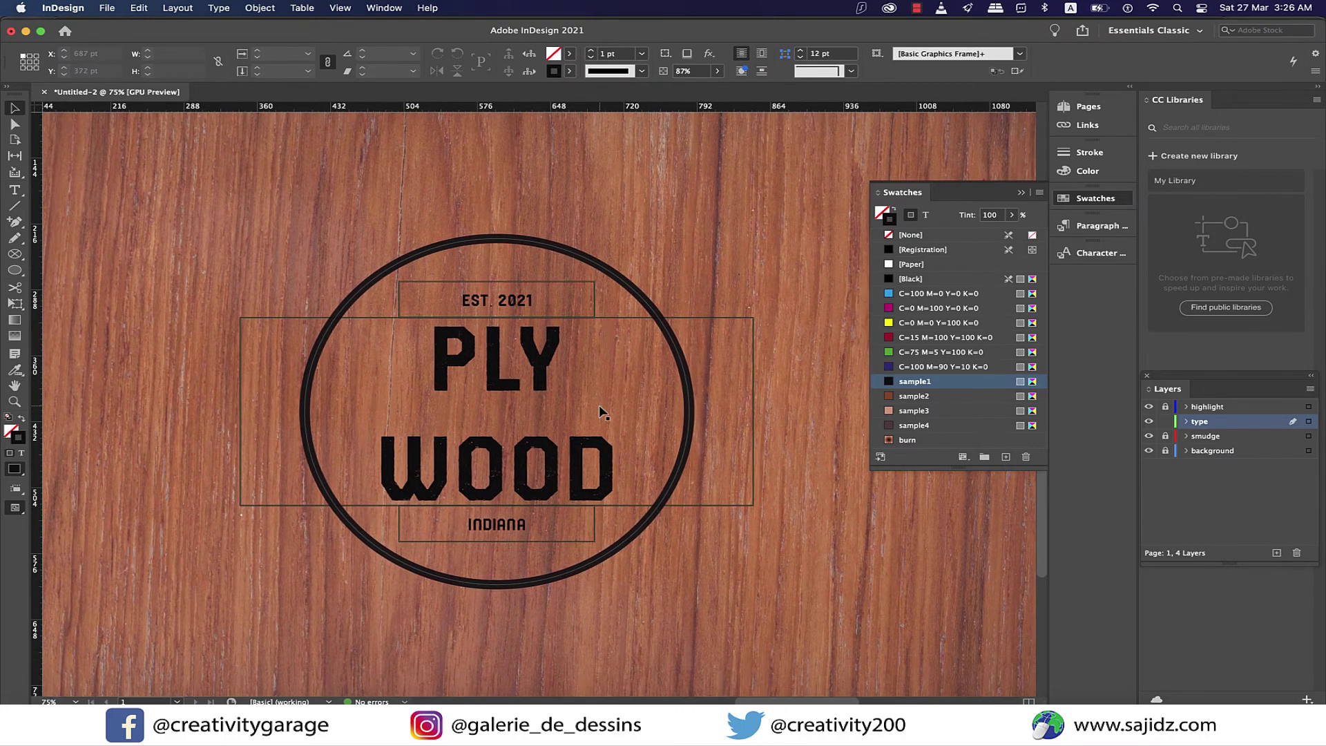
- Ungroup the logo into its separate pieces
right_click(634, 406)
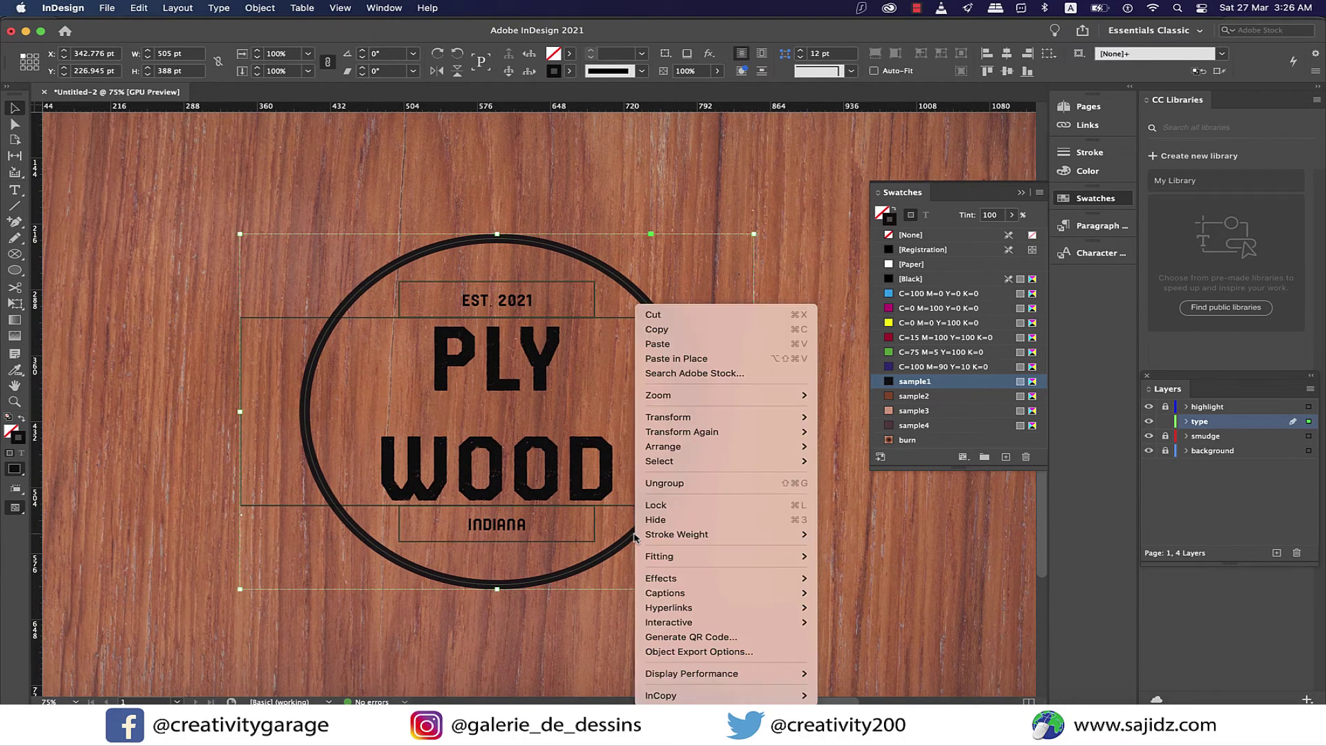
left_click(665, 483)
left_click(828, 554)
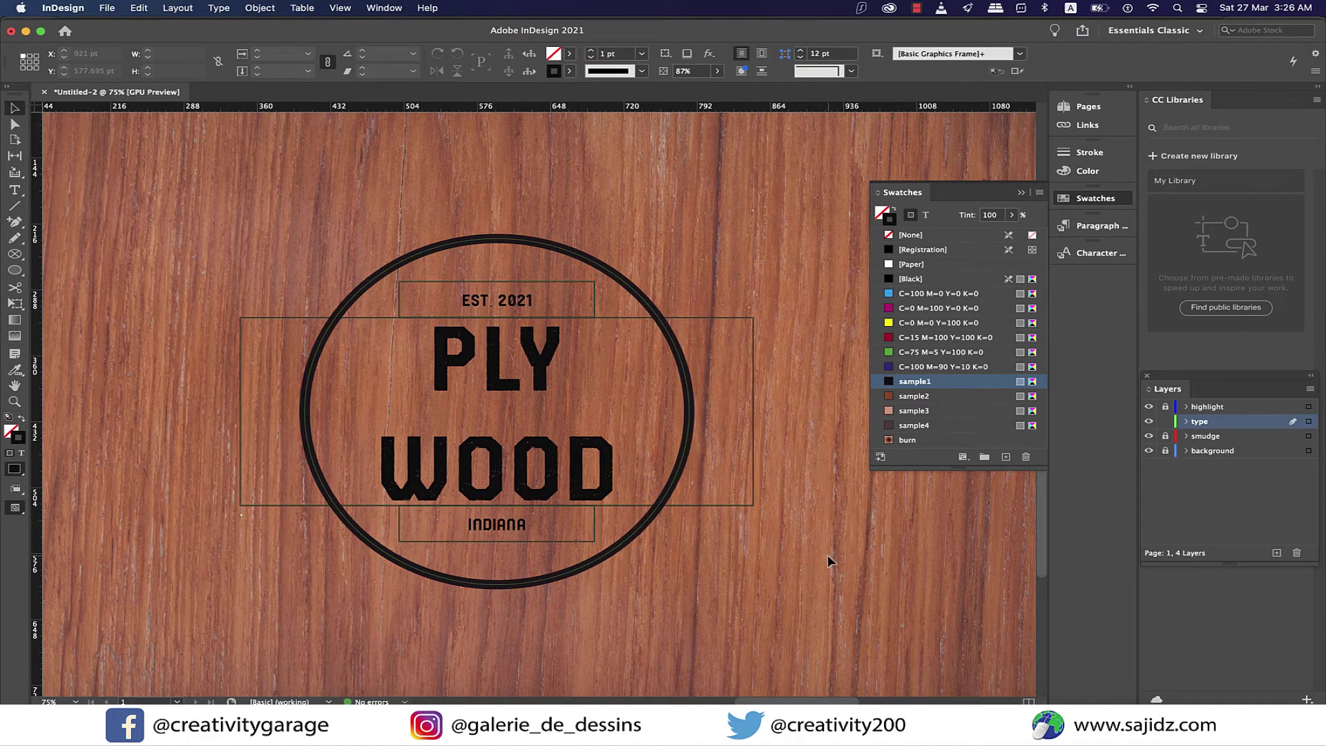
- Apply the burn gradient to the PLY WOOD, EST. 2021 and INDIANA text
left_click(549, 449)
double_click(549, 450)
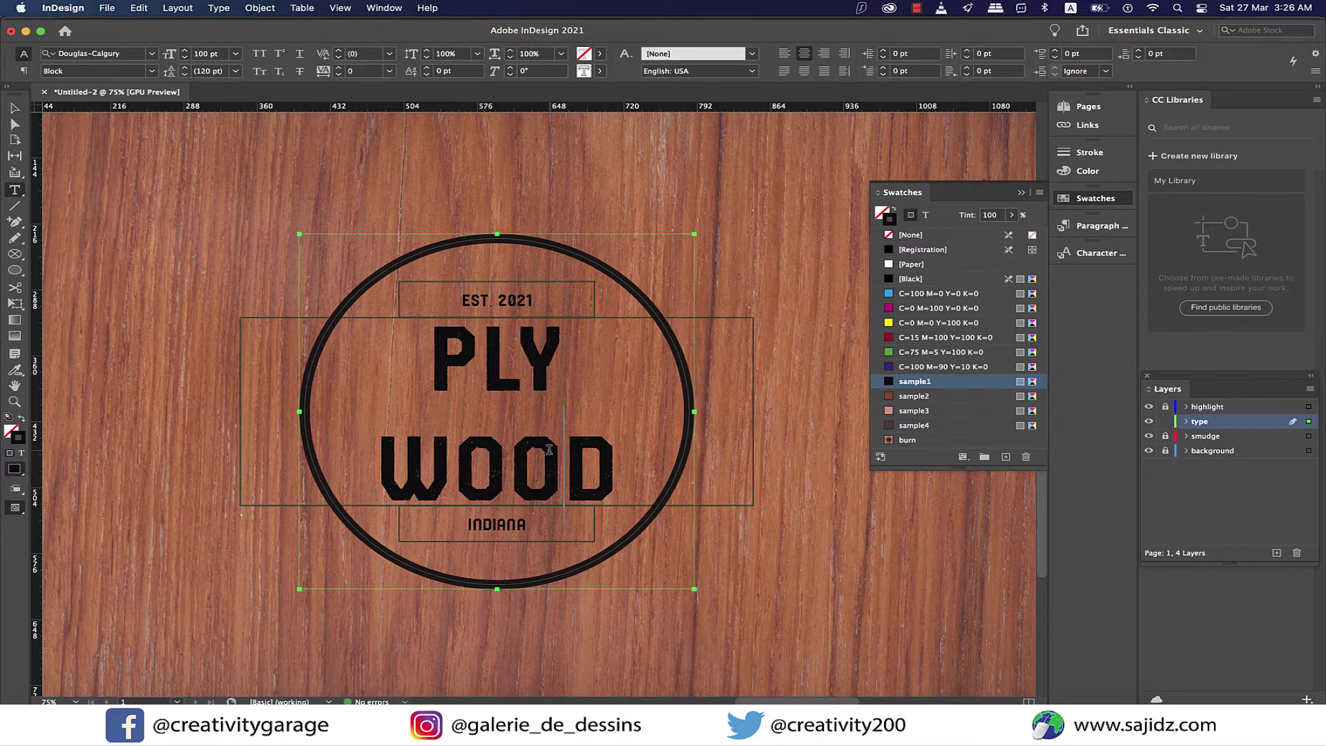
left_click(815, 501)
triple_click(515, 306)
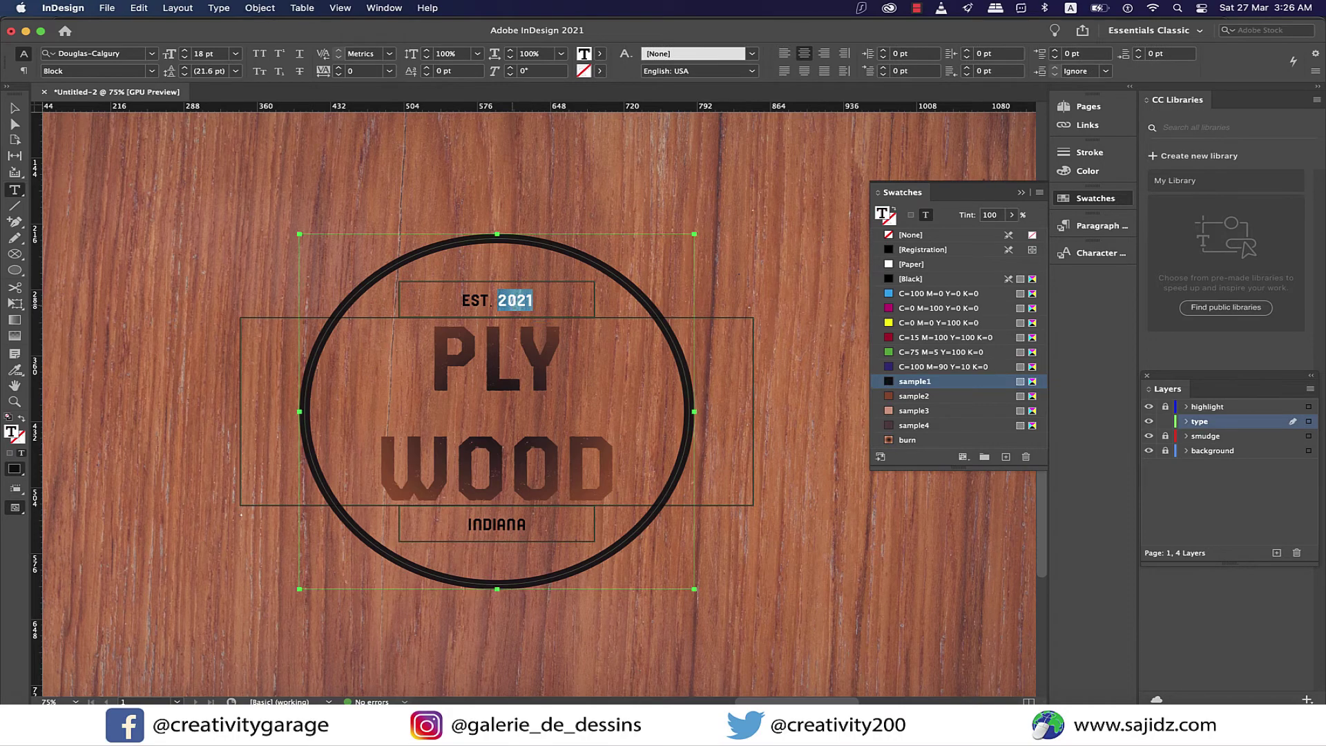
double_click(514, 524)
left_click(914, 442)
left_click(777, 574)
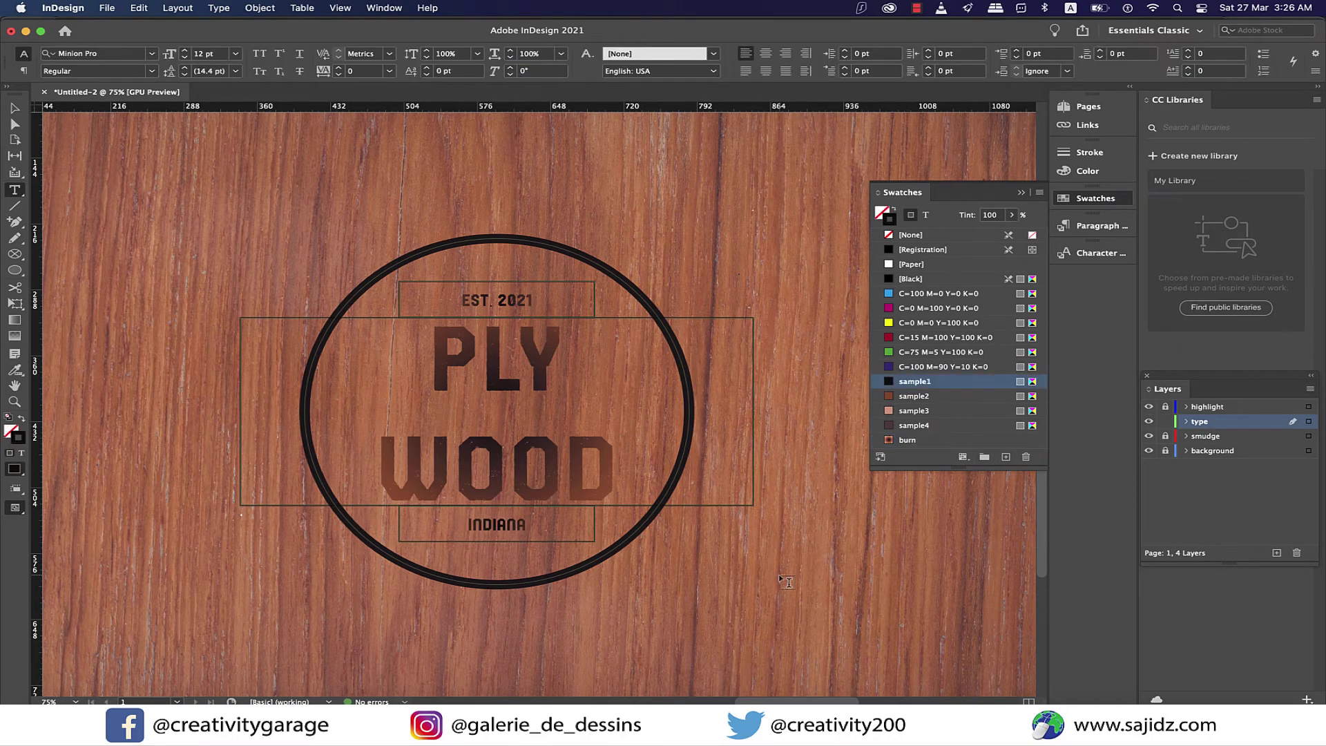
left_click(14, 108)
left_click(551, 254)
left_click(551, 255)
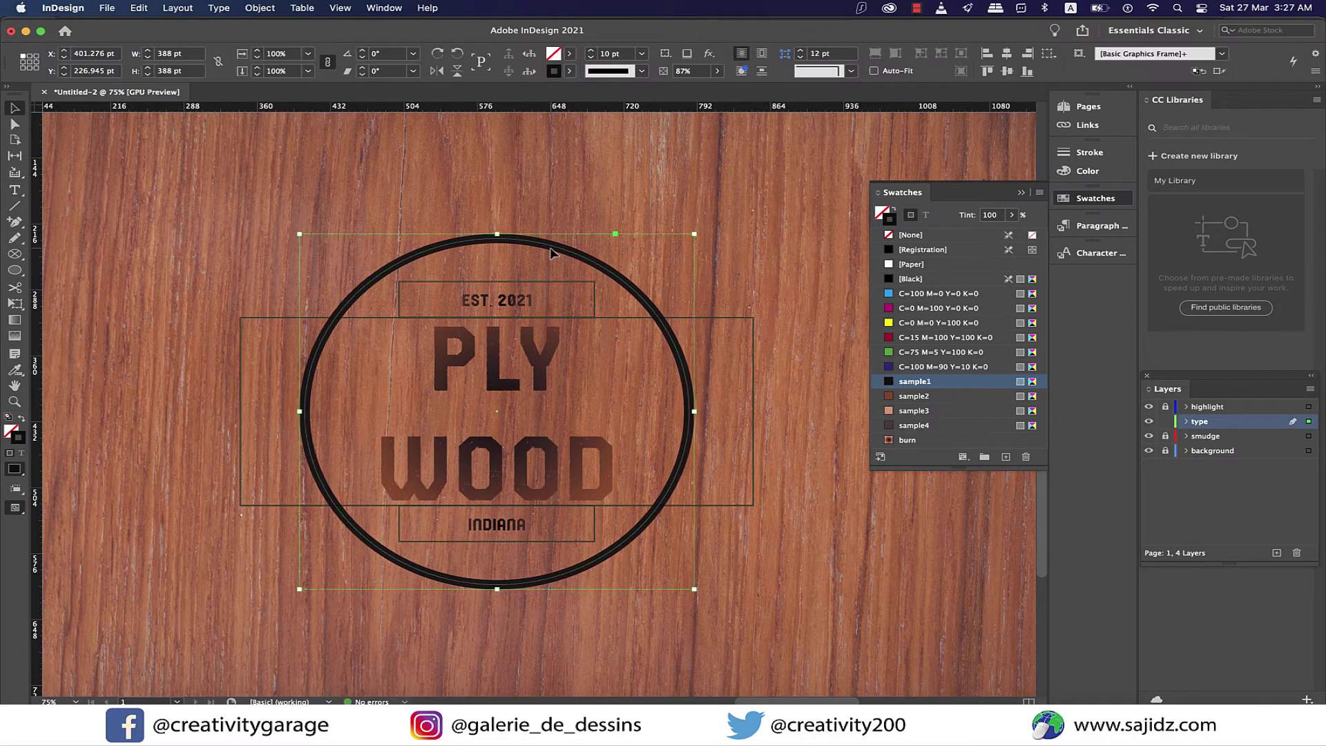
- Give the ring's outline the burn gradient, shaded dark from the lower left
left_click(909, 443)
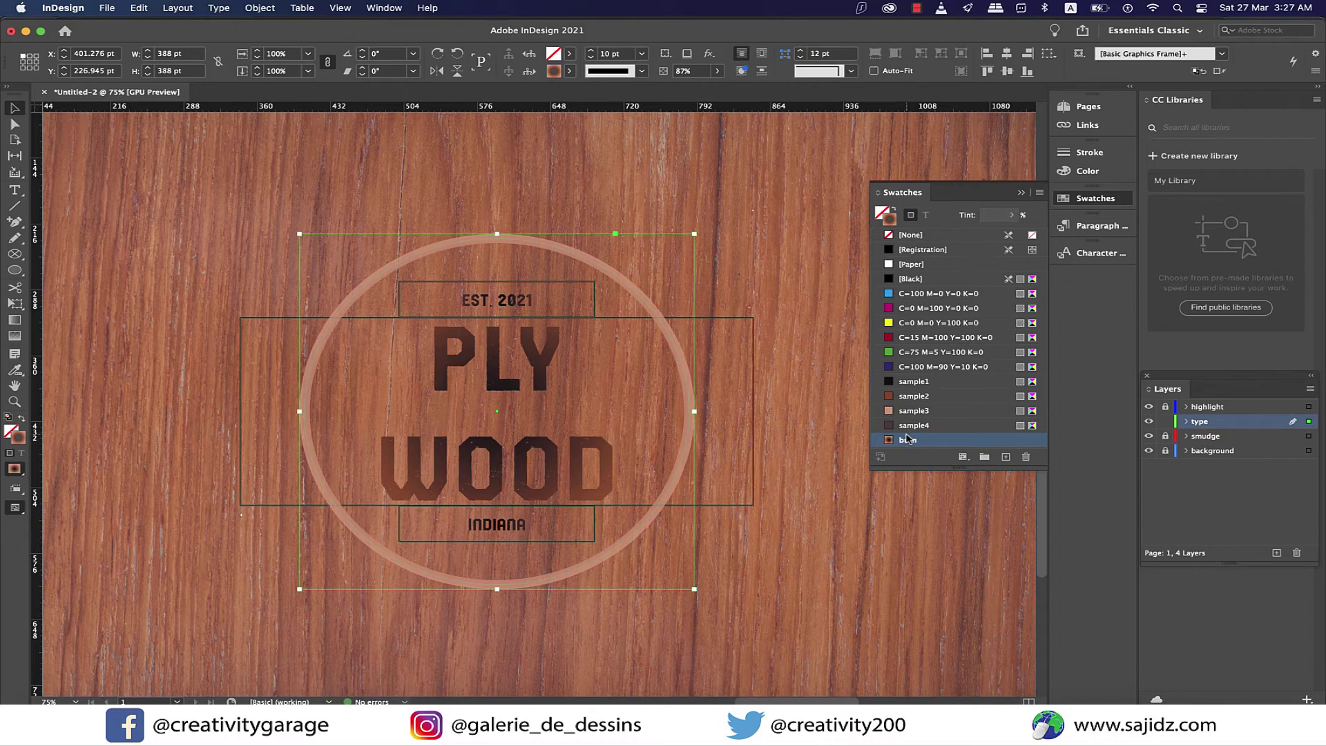
left_click(898, 514)
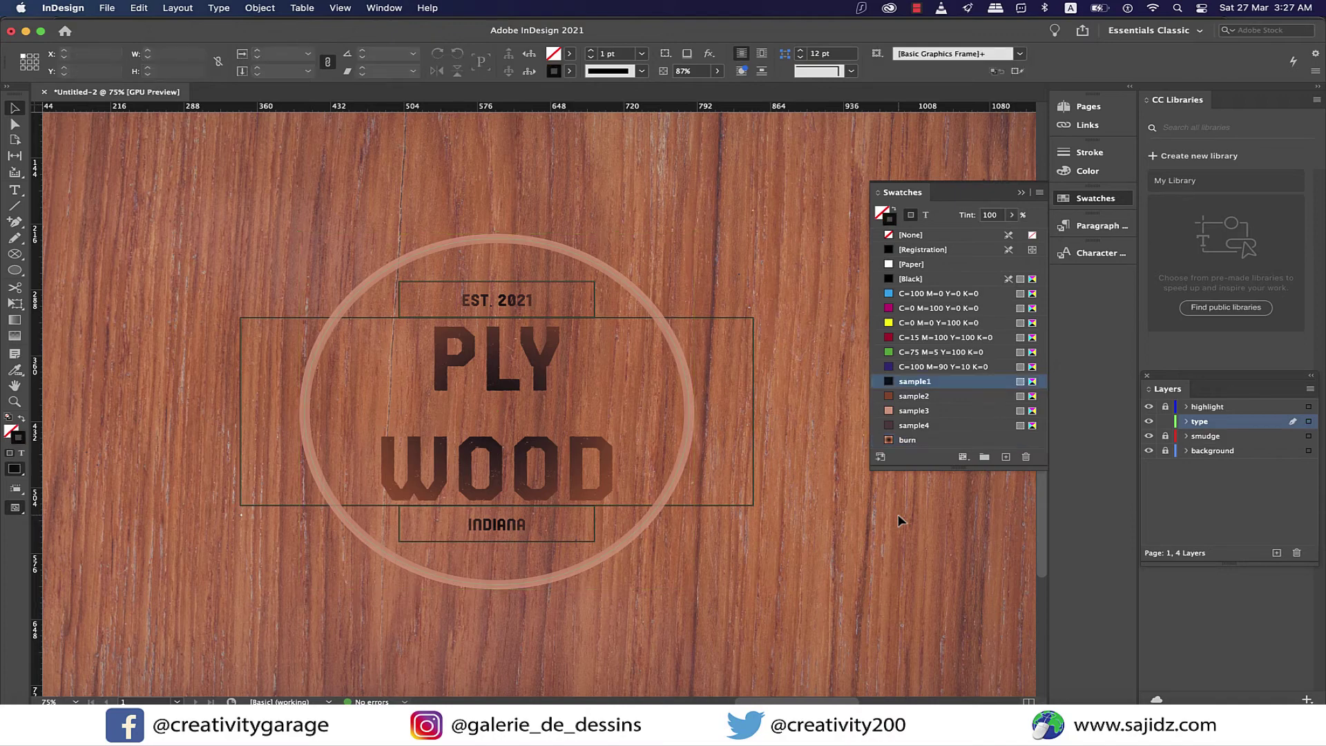
left_click(562, 572)
left_click(15, 321)
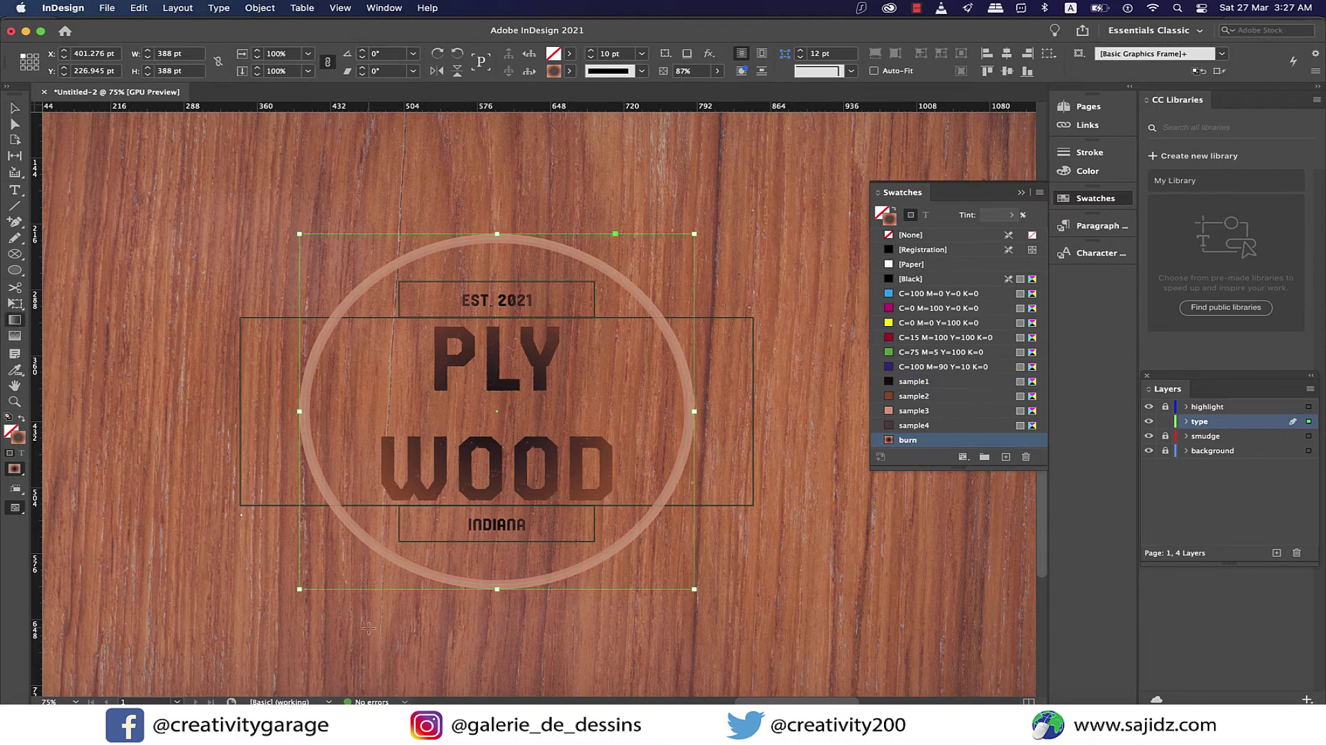
left_click_drag(182, 532, 727, 275)
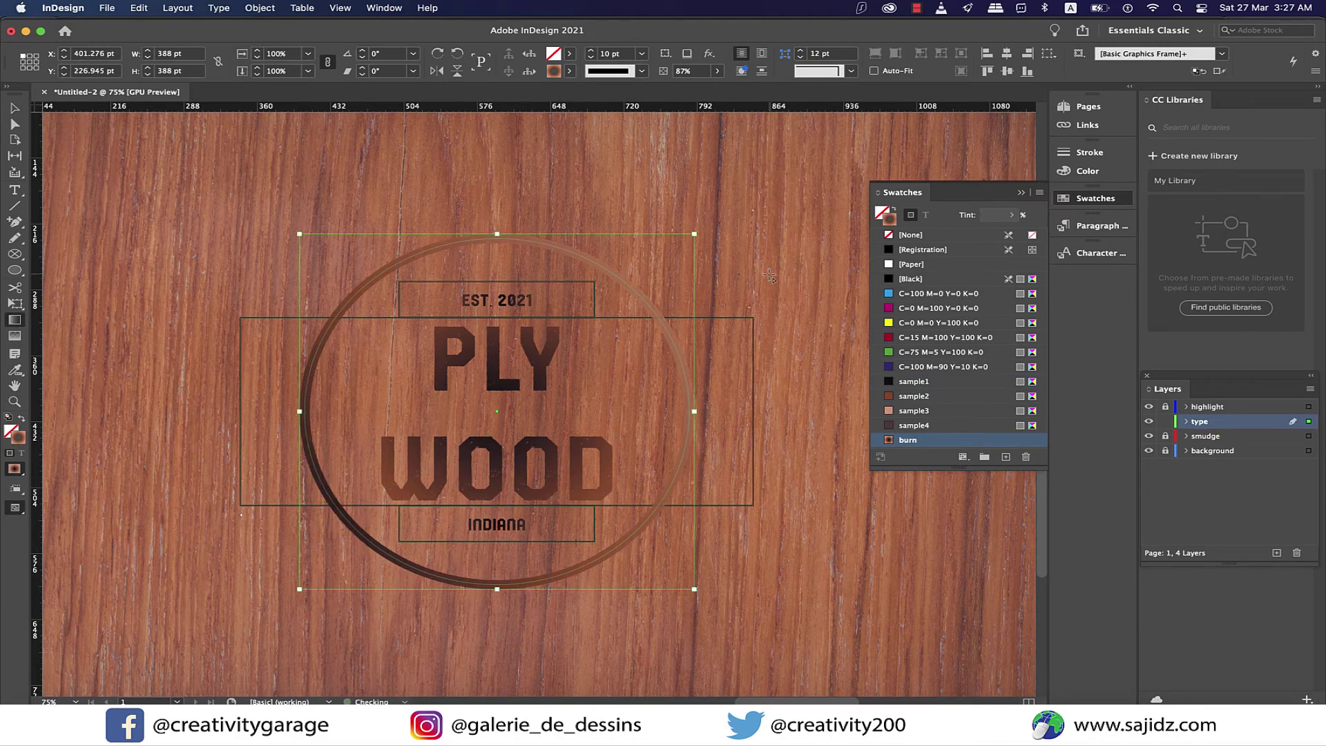
key("v")
left_click(781, 591)
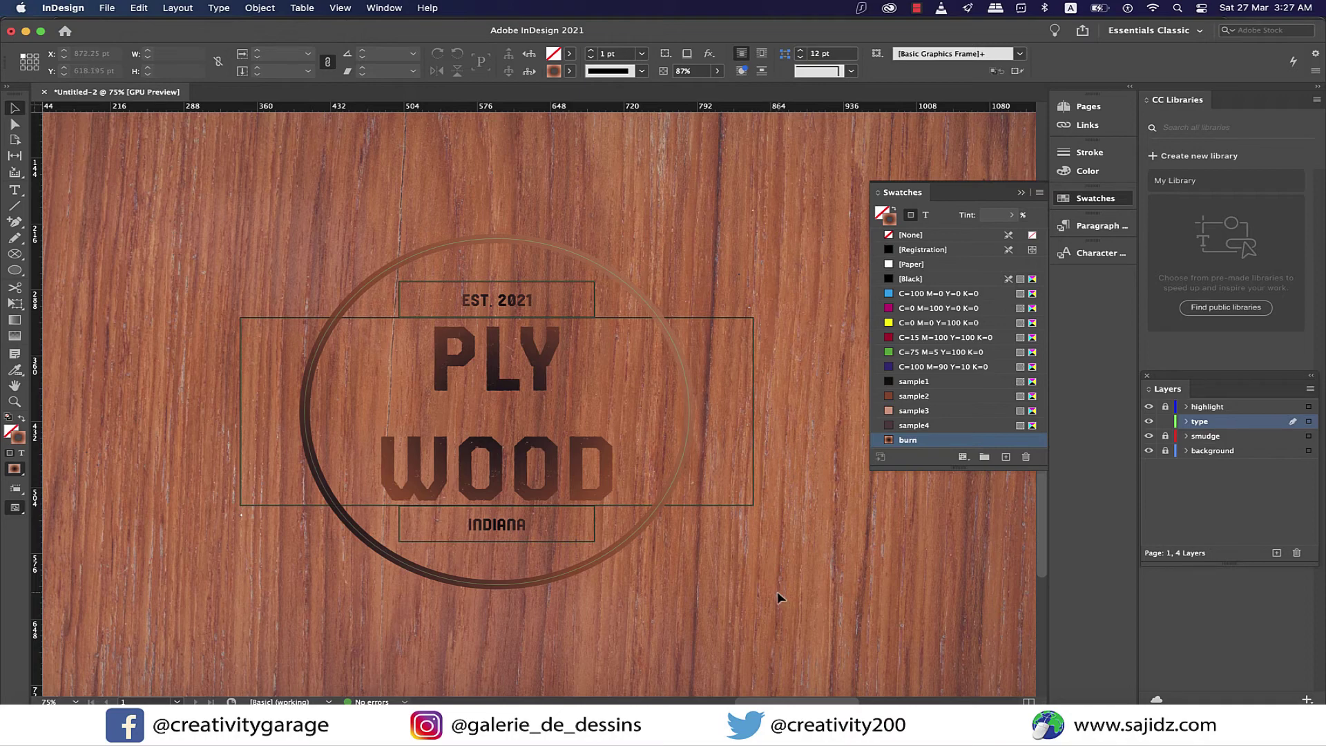
- Shift the ring's gradient stops inward (about 79.31% and 83.38%) to darken it
left_click(384, 7)
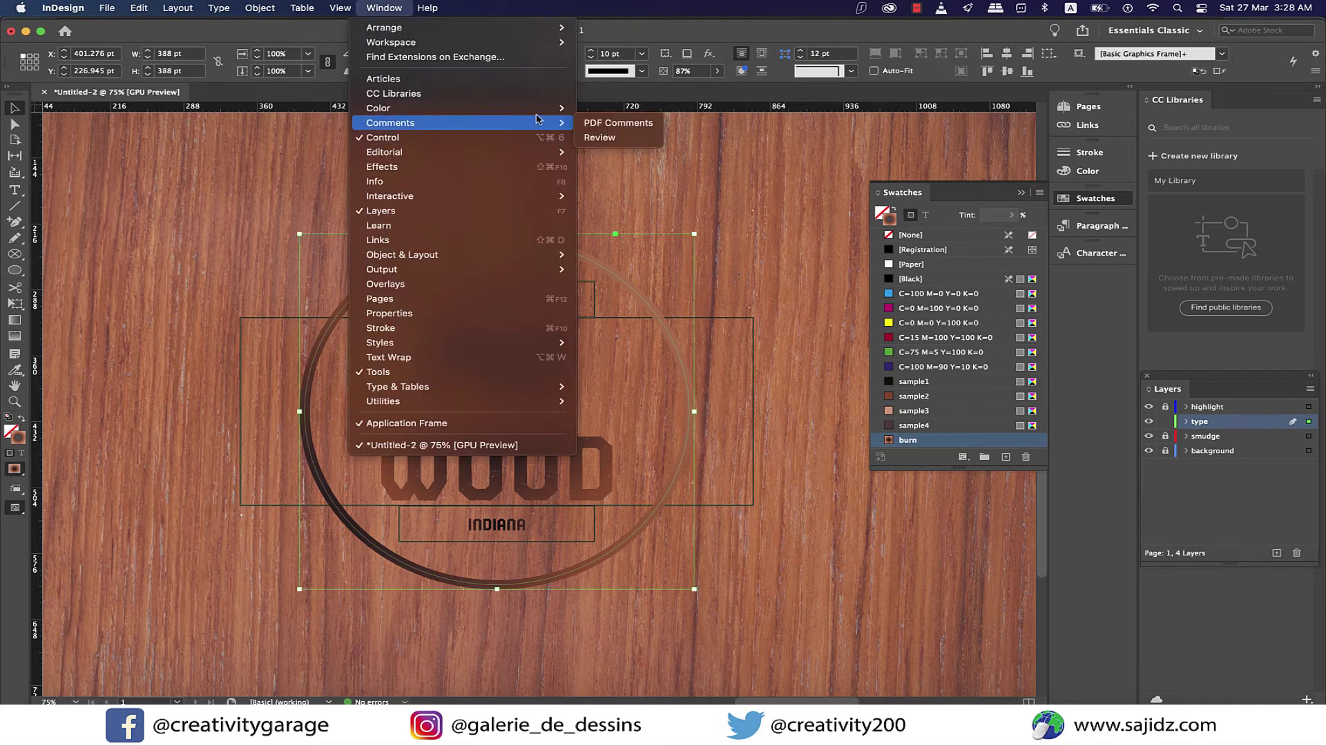
mouse_move(483, 108)
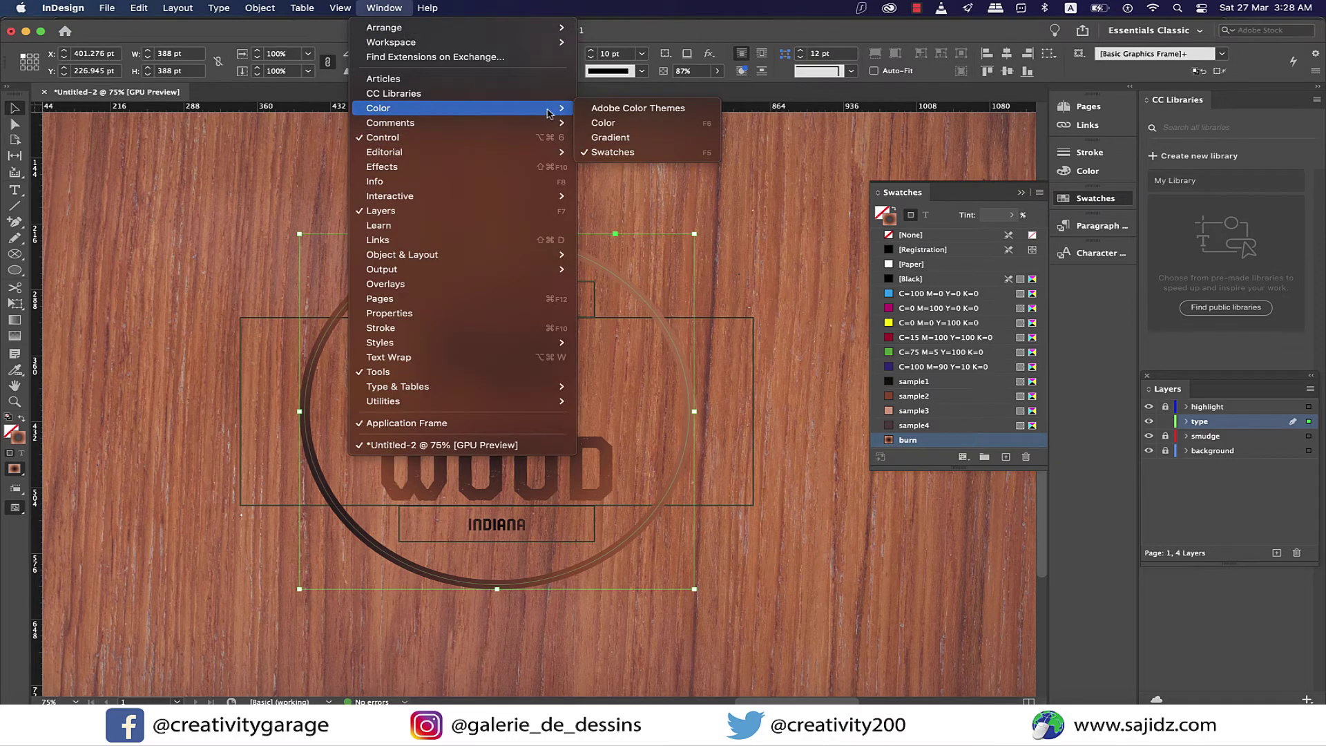
left_click(611, 137)
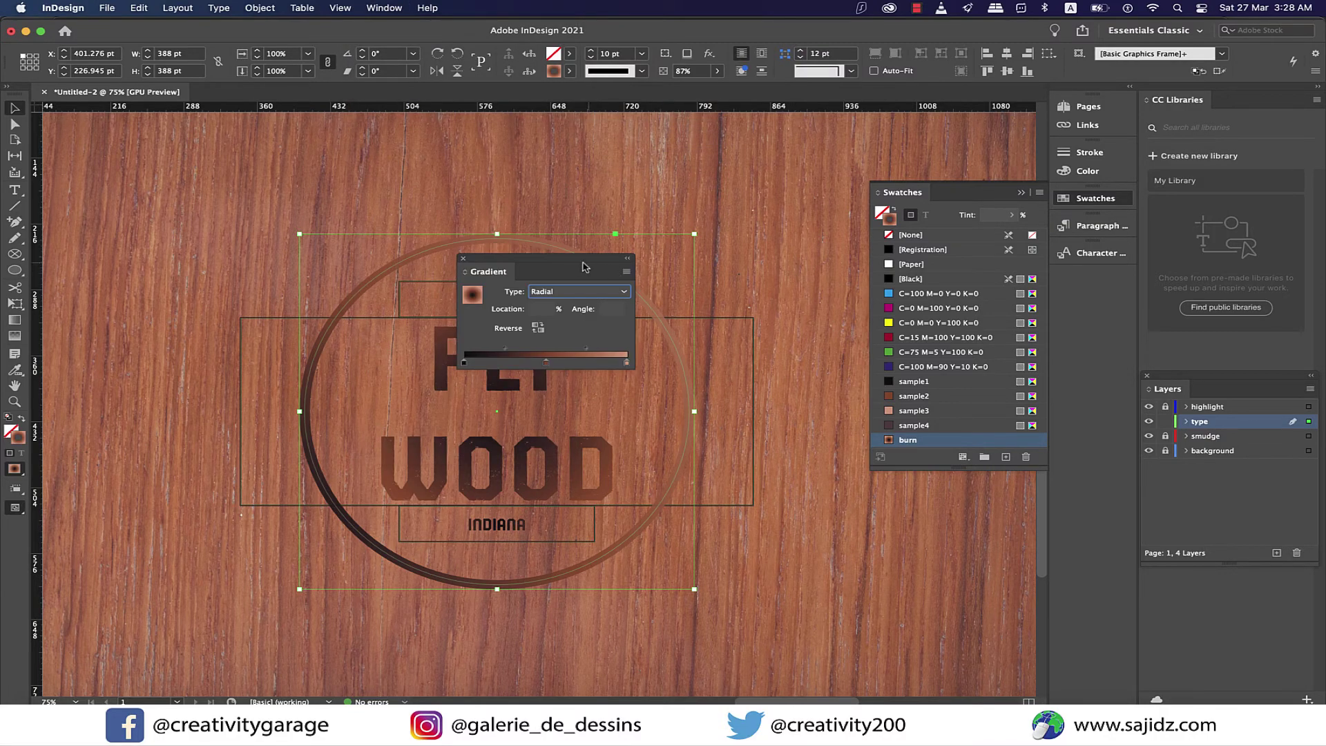
left_click_drag(579, 268, 949, 517)
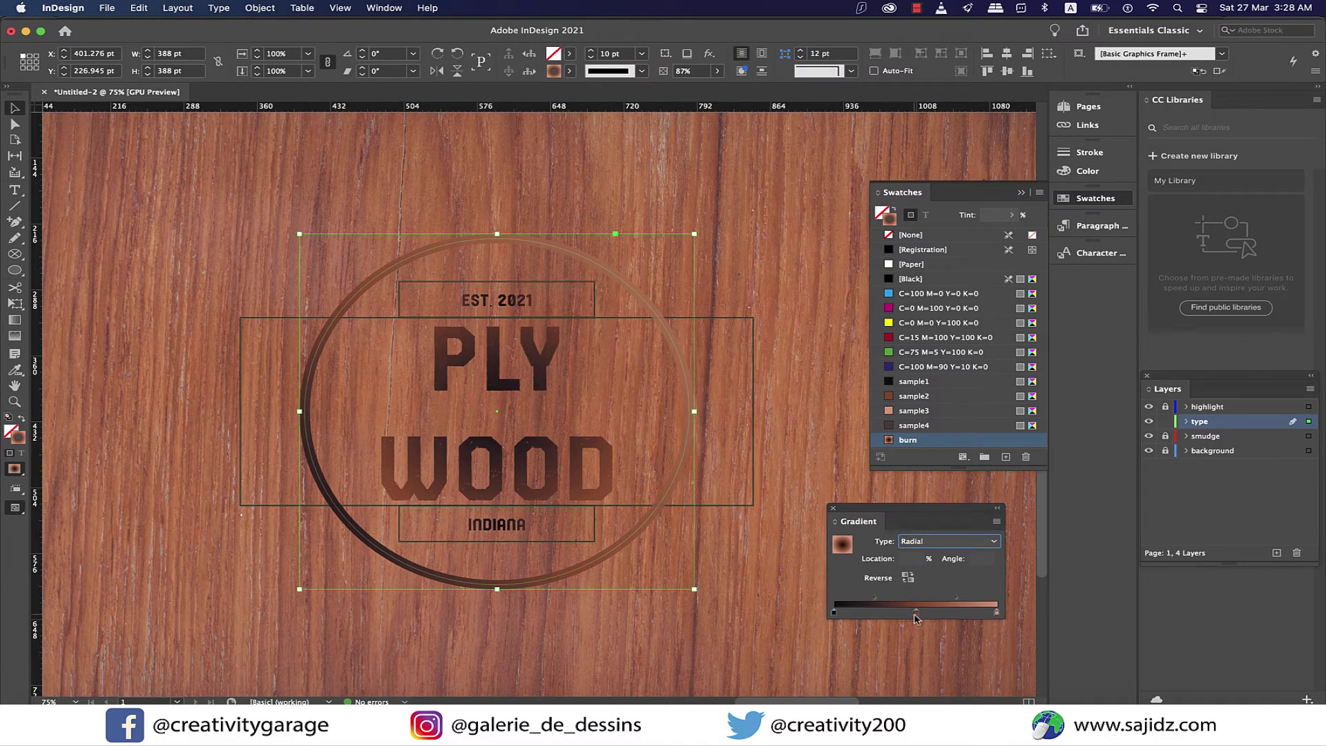
left_click_drag(916, 617, 963, 617)
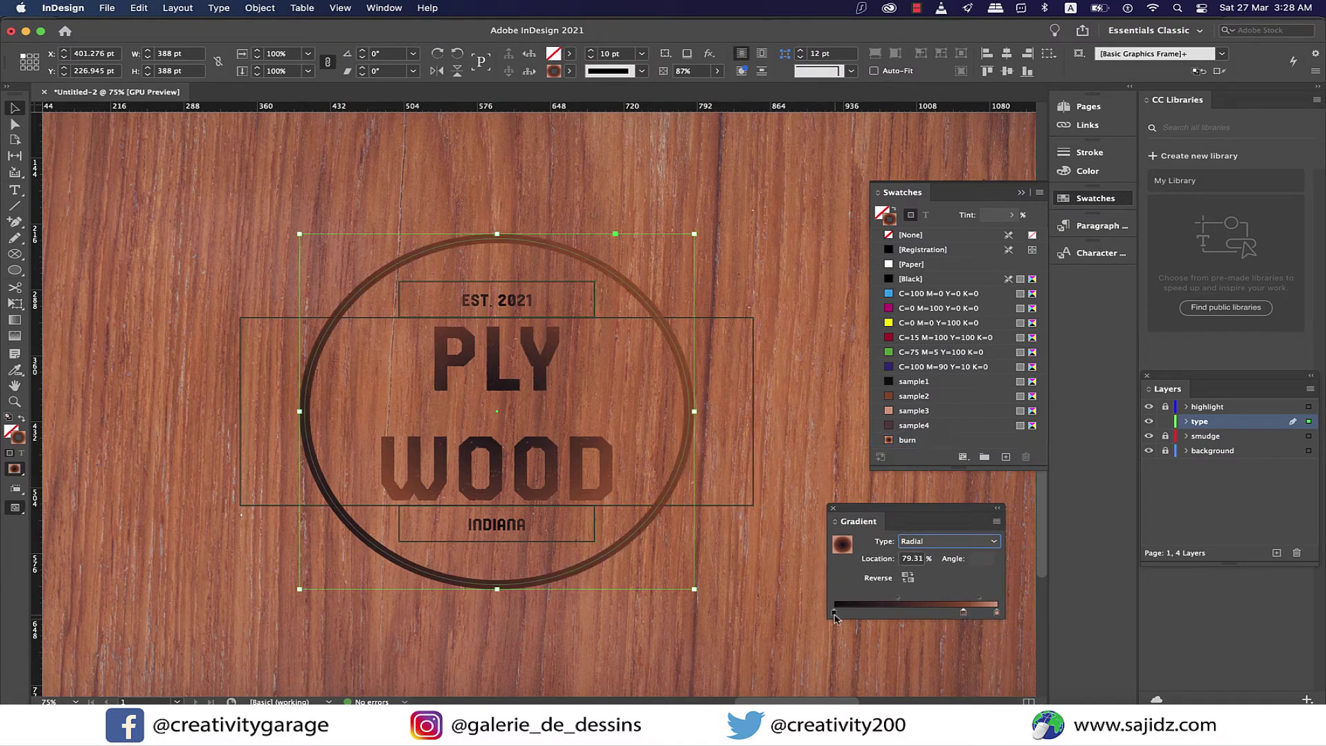
left_click_drag(835, 614, 867, 613)
left_click(995, 613)
left_click_drag(963, 614, 970, 614)
left_click(428, 577)
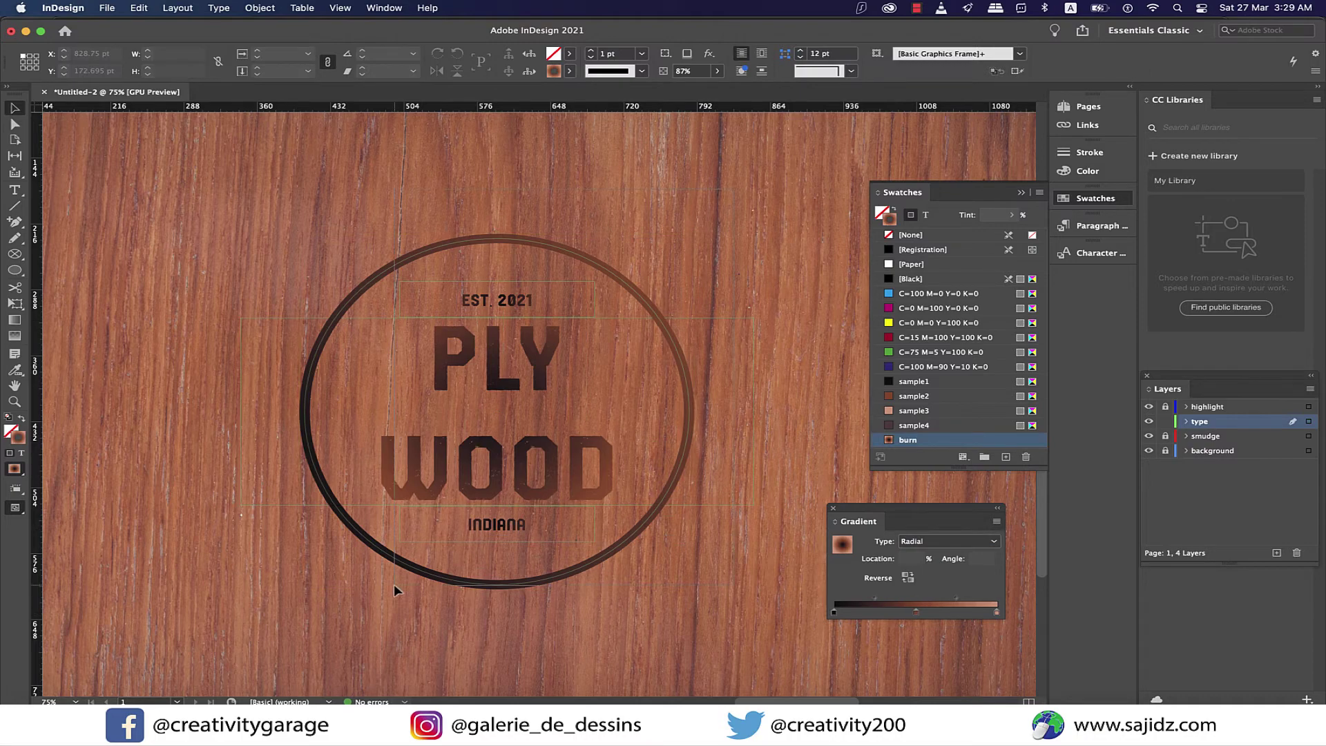
key("super+a")
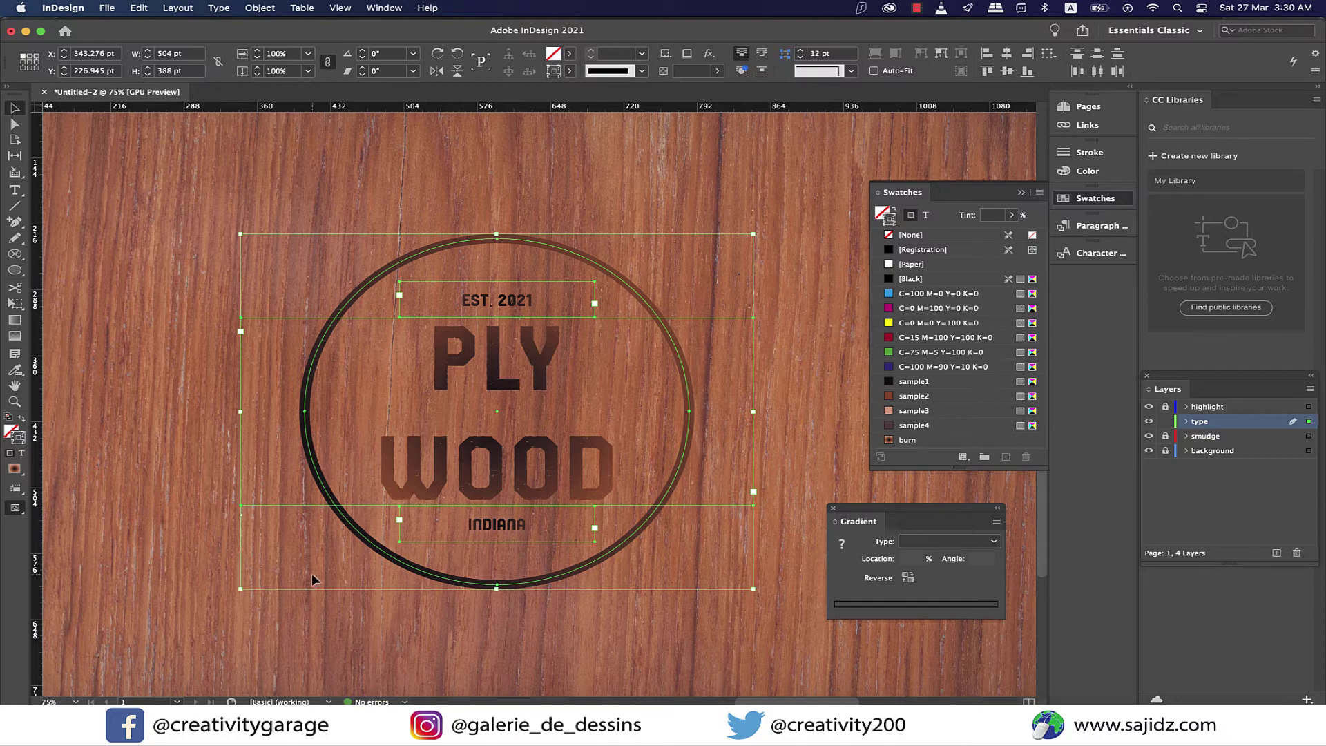
- Set the logo's transparency to Multiply at 90% opacity and enable Inner Shadow
right_click(550, 573)
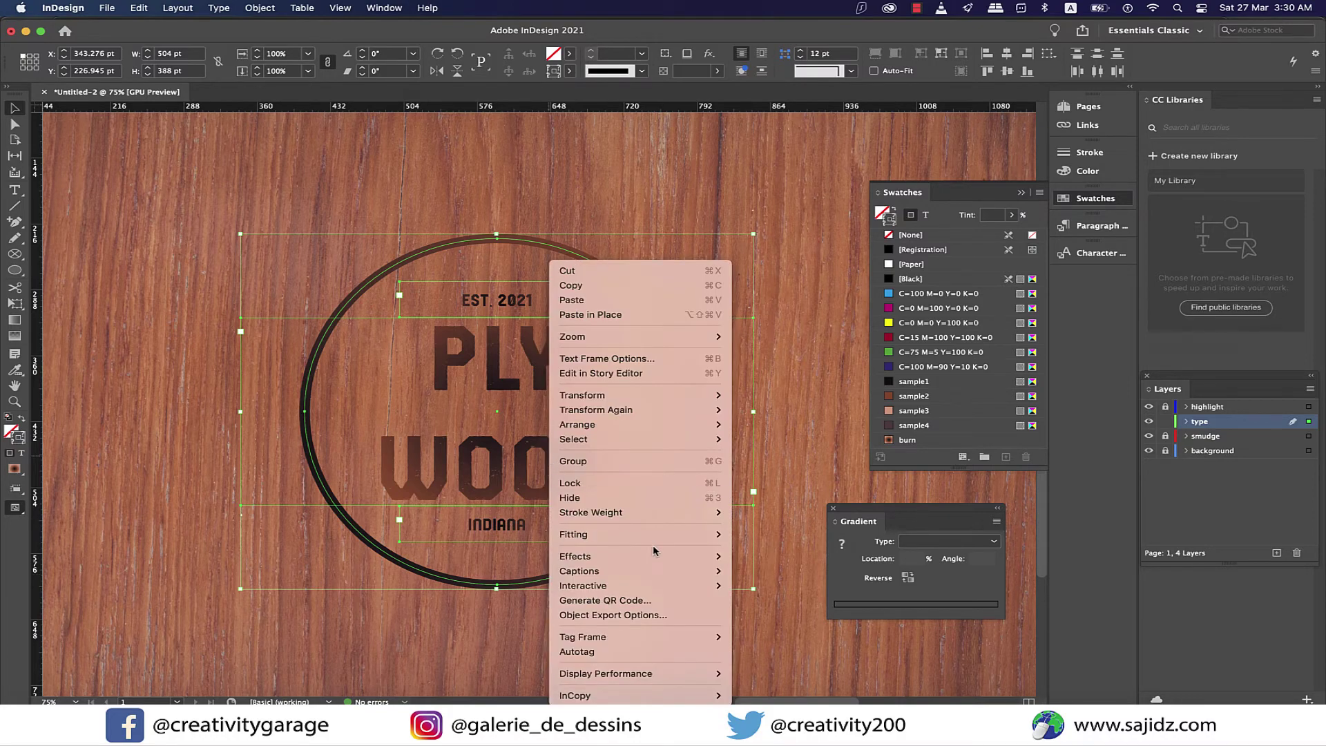
mouse_move(654, 557)
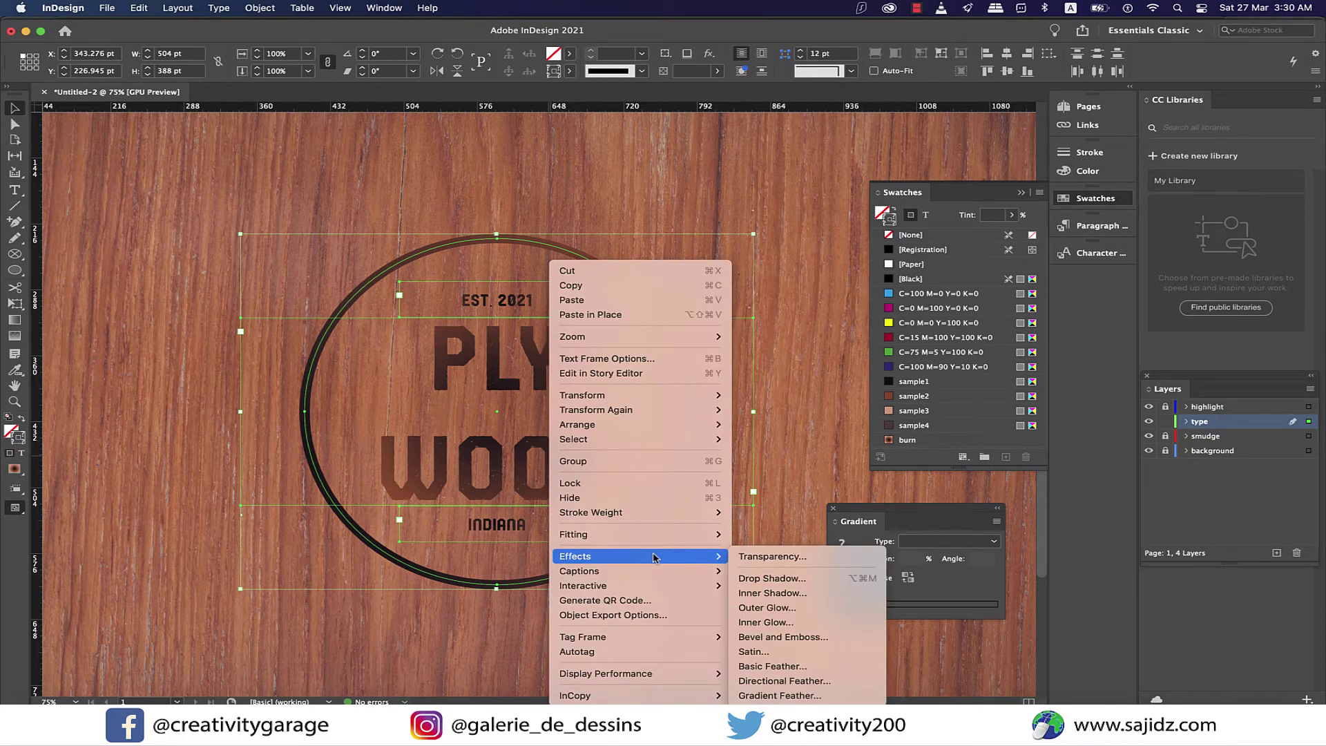
left_click(773, 556)
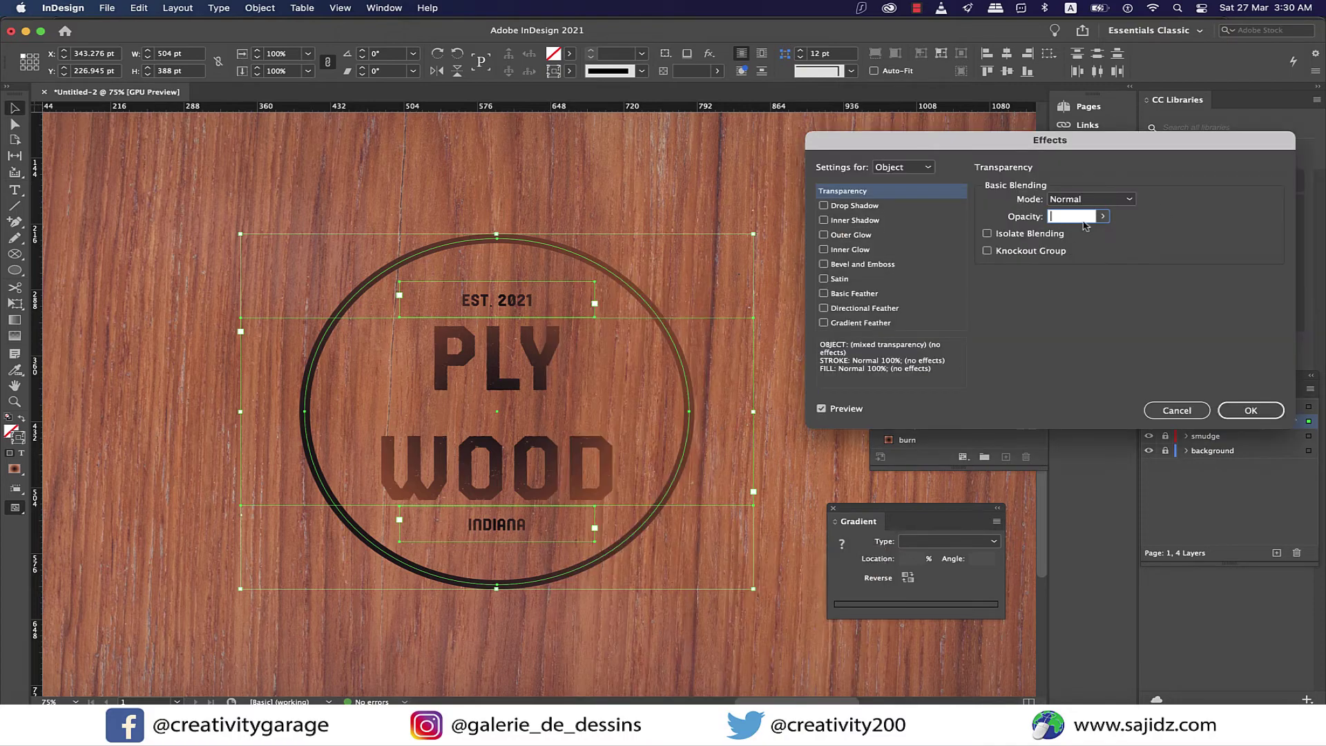
left_click(1119, 202)
left_click(1093, 233)
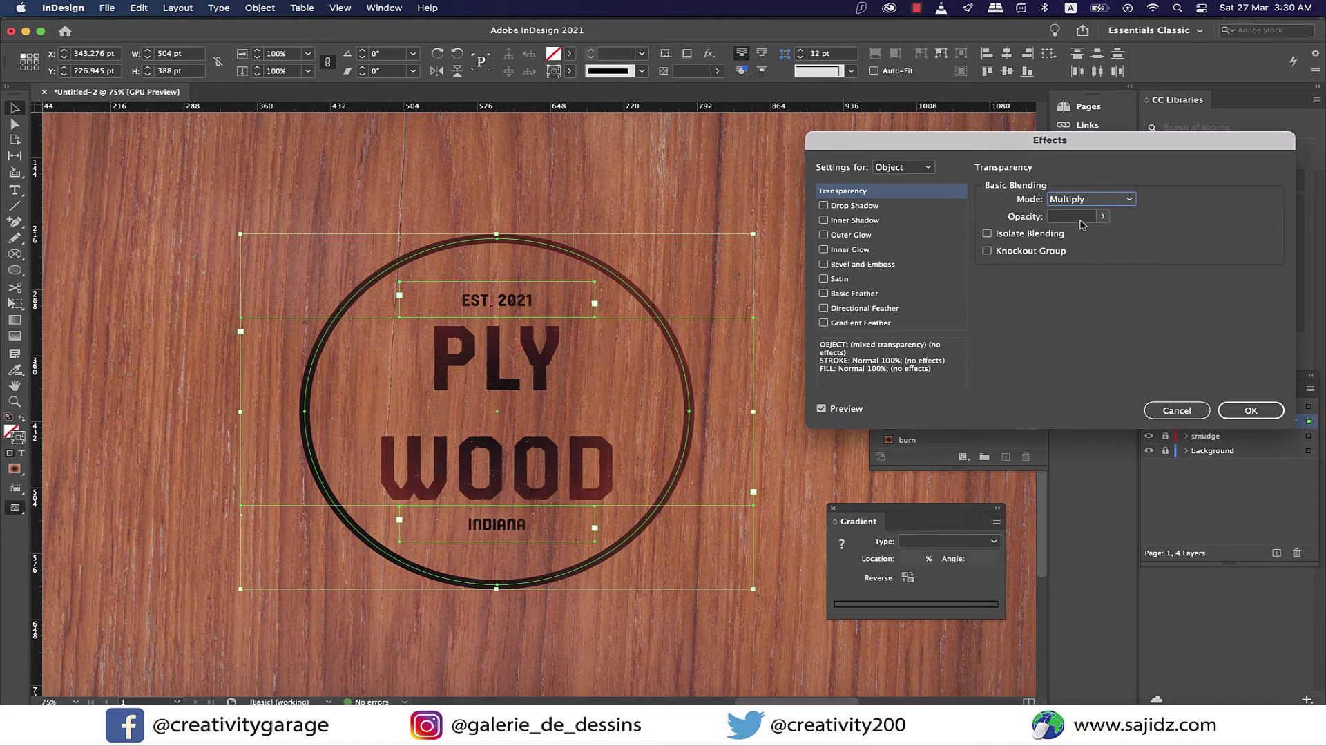
left_click(1082, 218)
type("90")
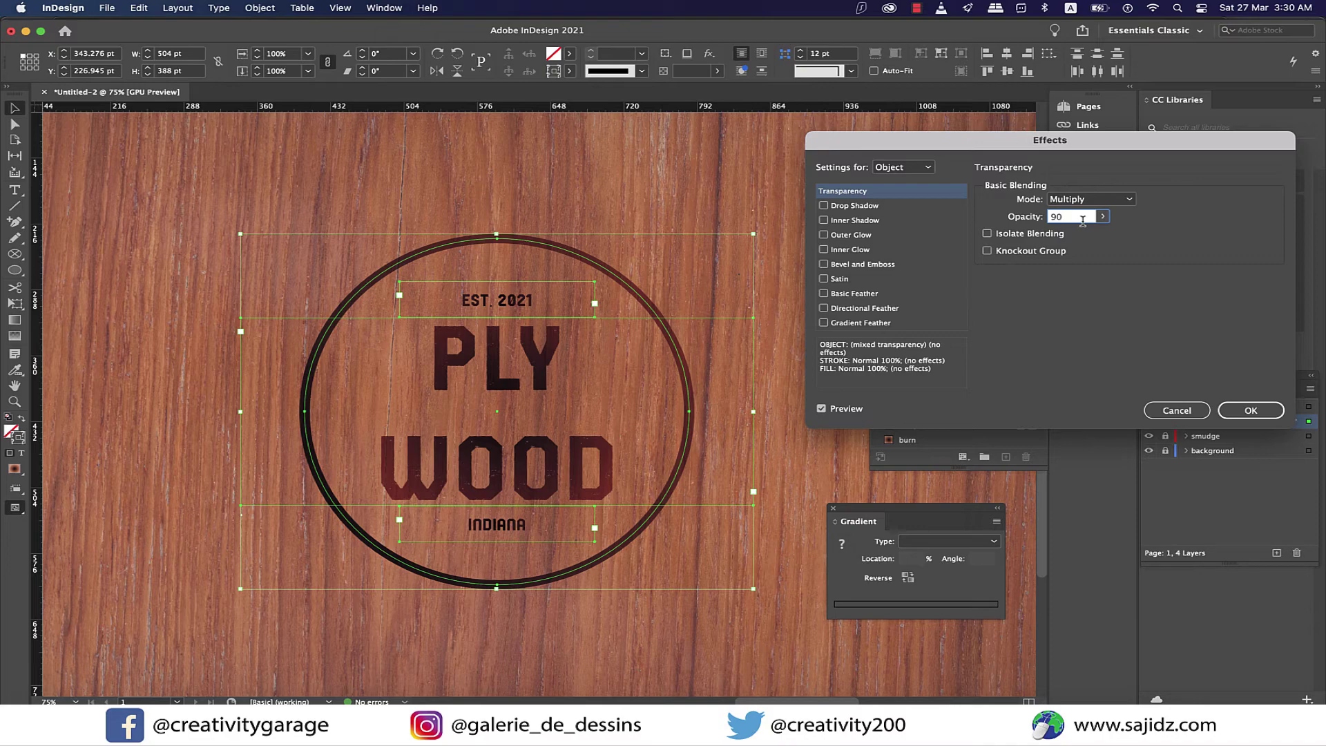
left_click(891, 220)
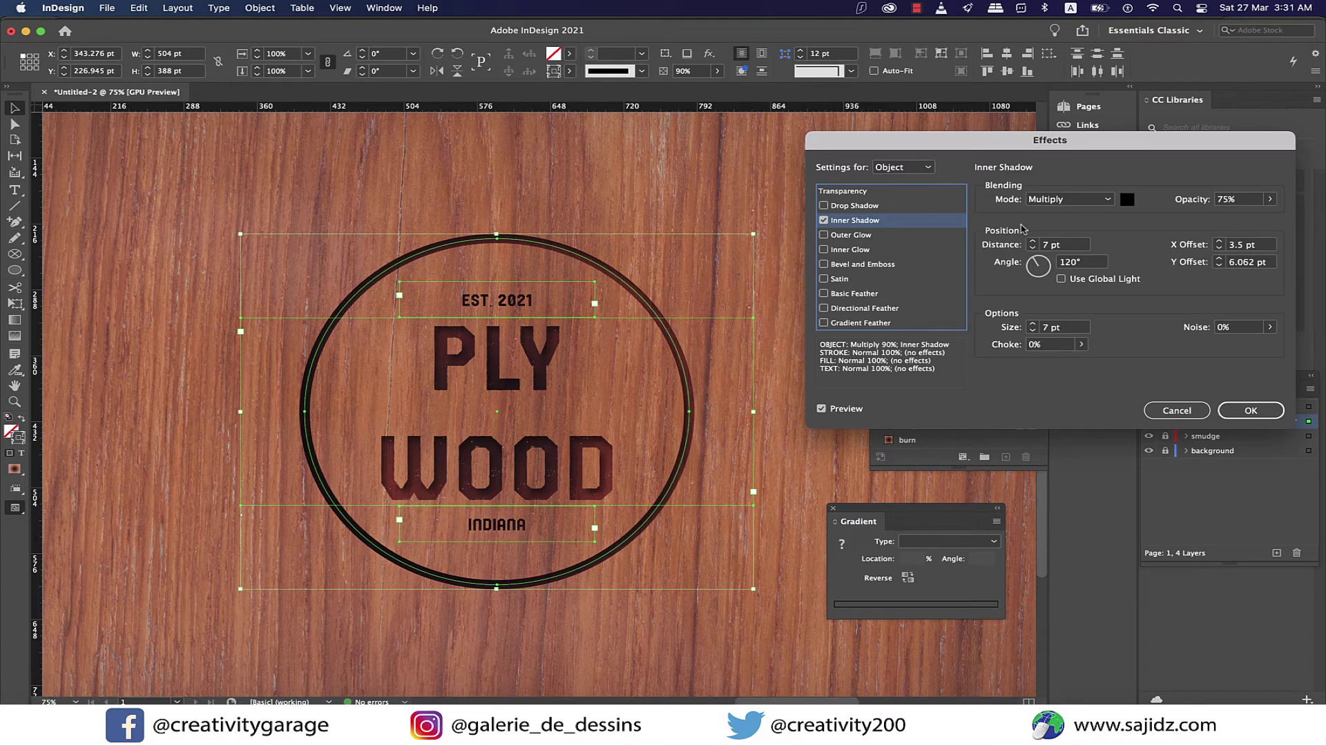
- Set the inner shadow colour to CMYK 71/79/66/92
left_click(1127, 200)
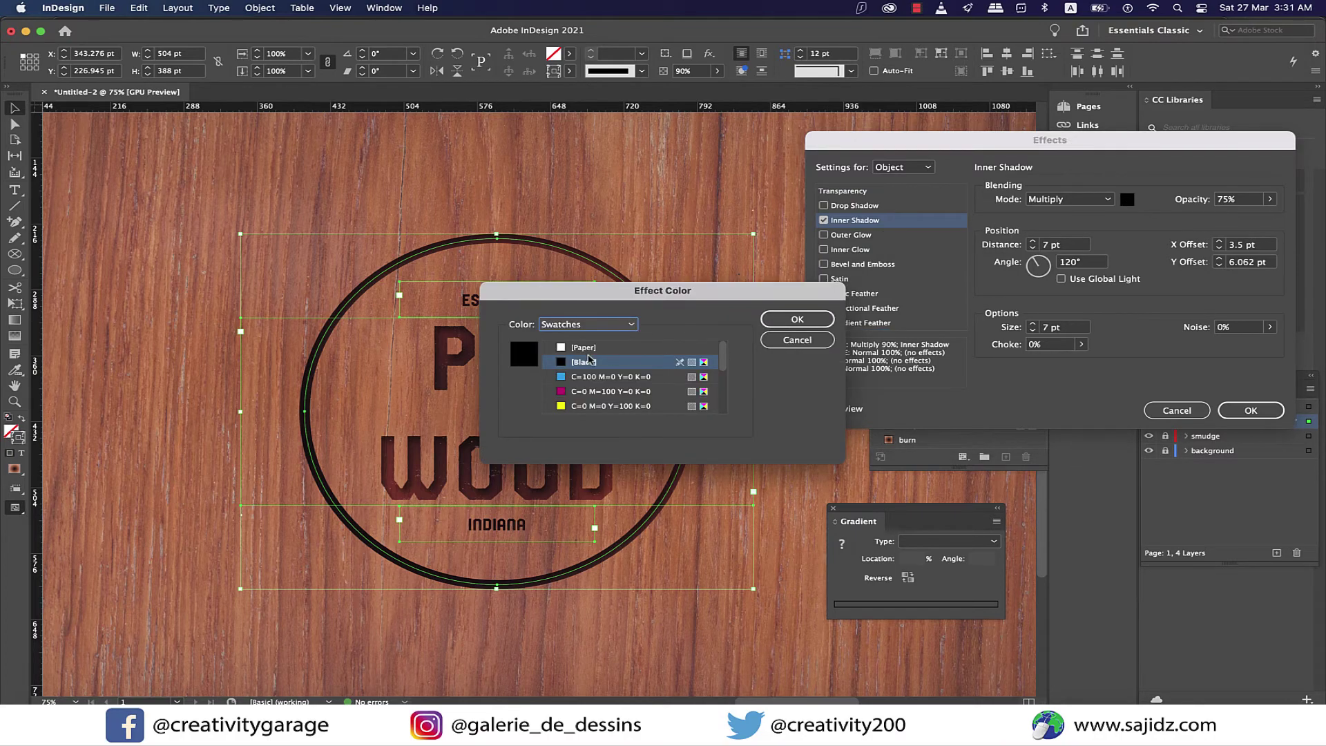
left_click(615, 326)
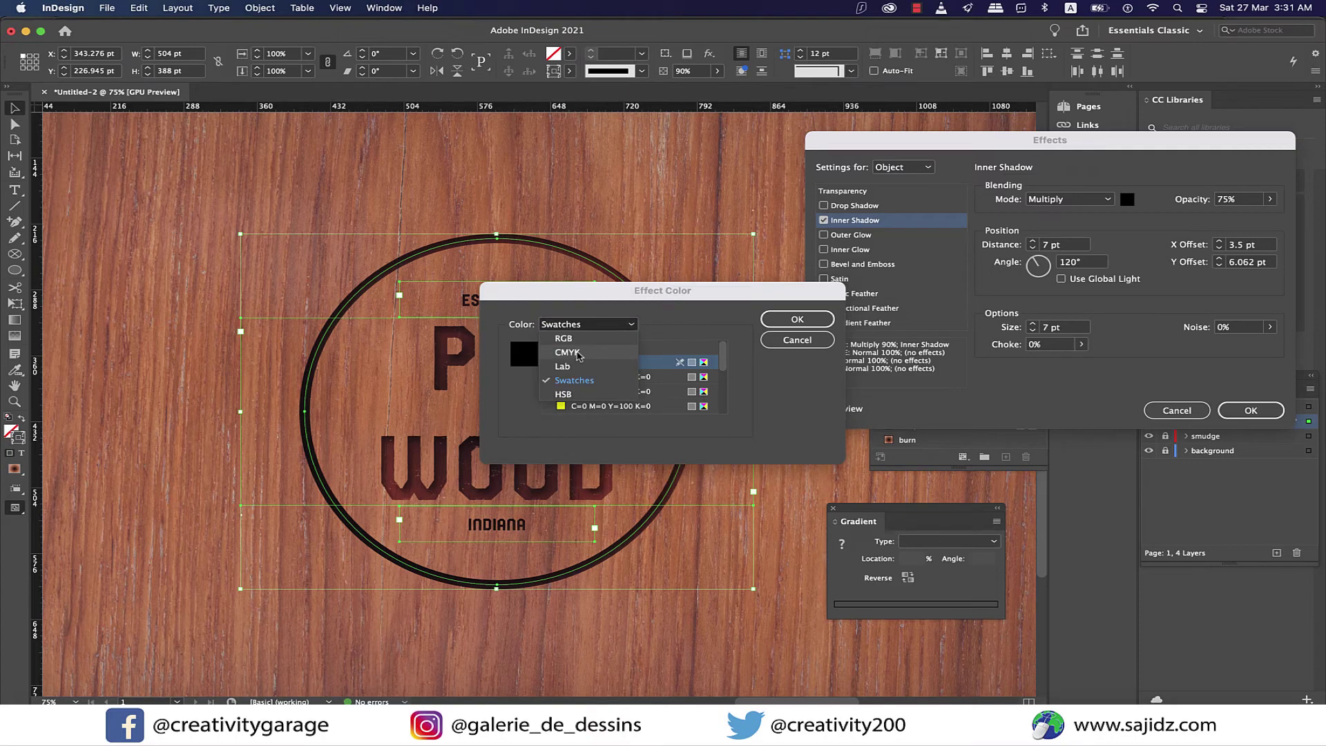
left_click(594, 352)
key("Tab")
type("71")
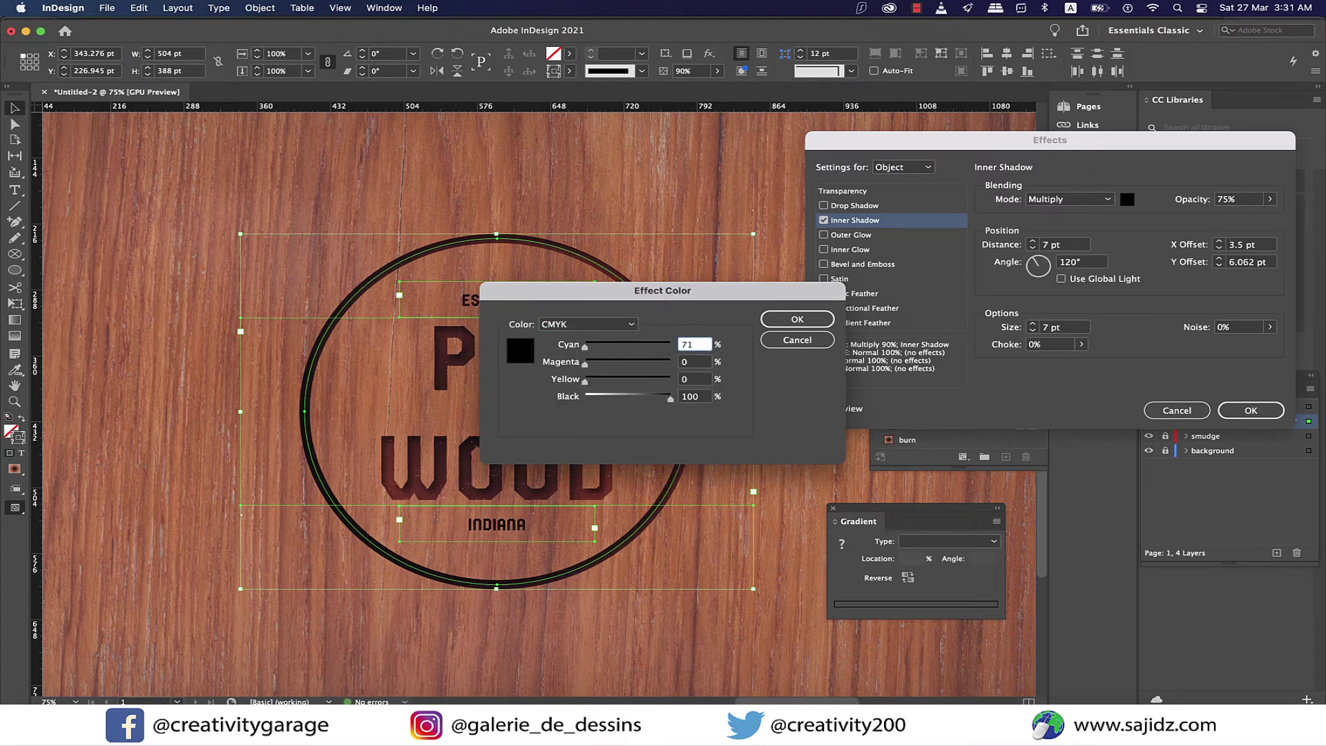
key("Tab")
type("79")
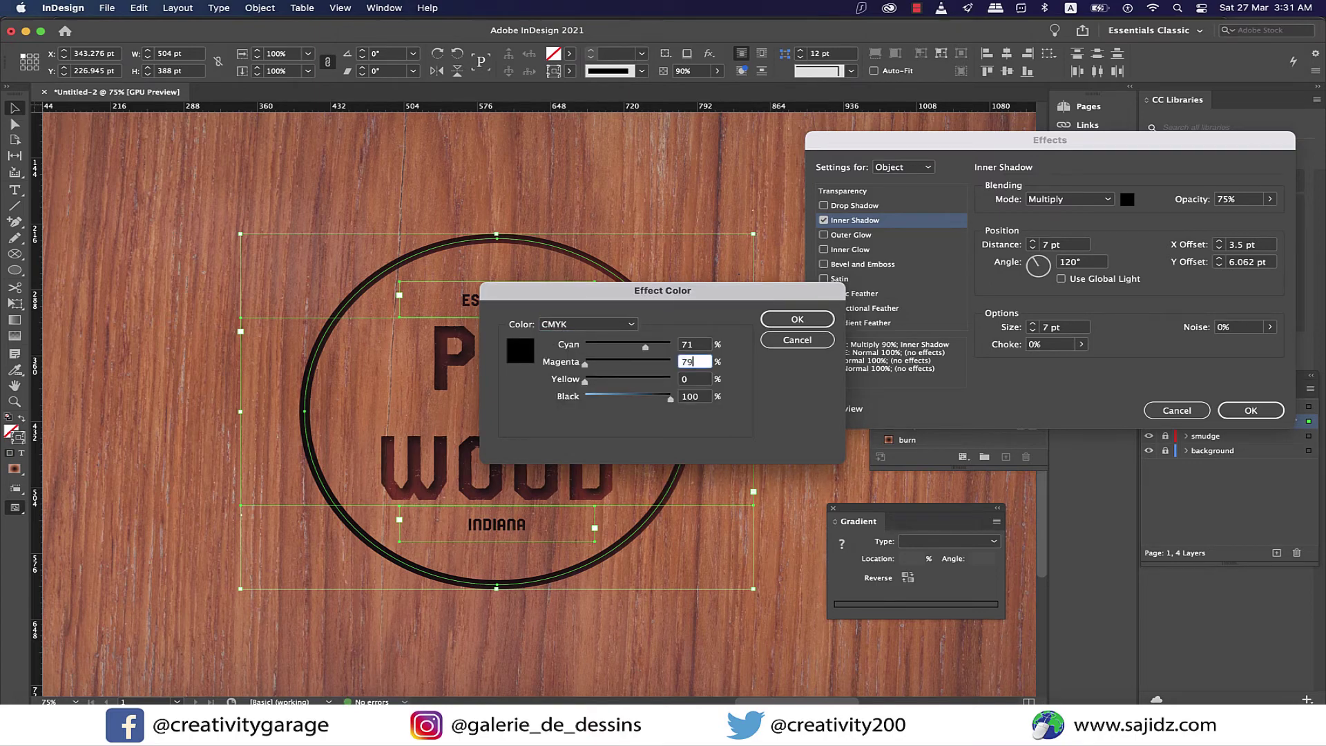
key("Tab")
type("66")
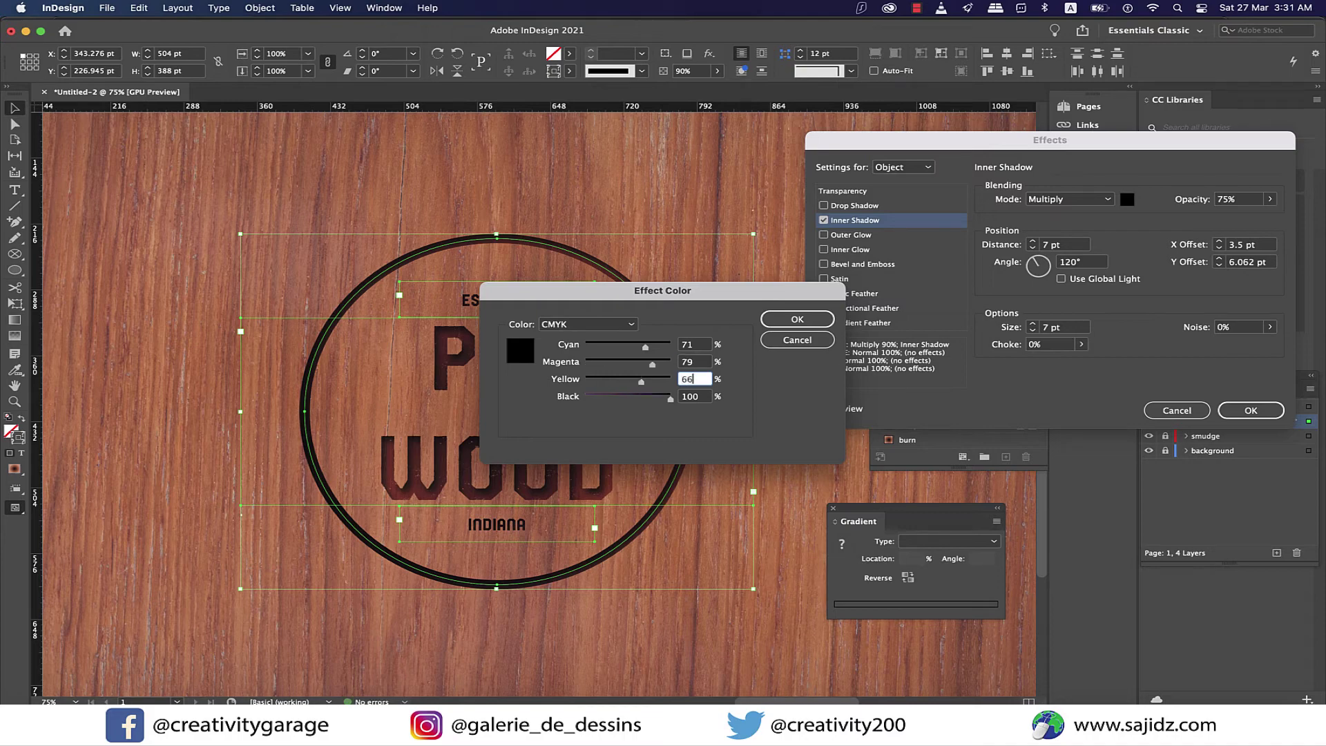
key("Tab")
type("92")
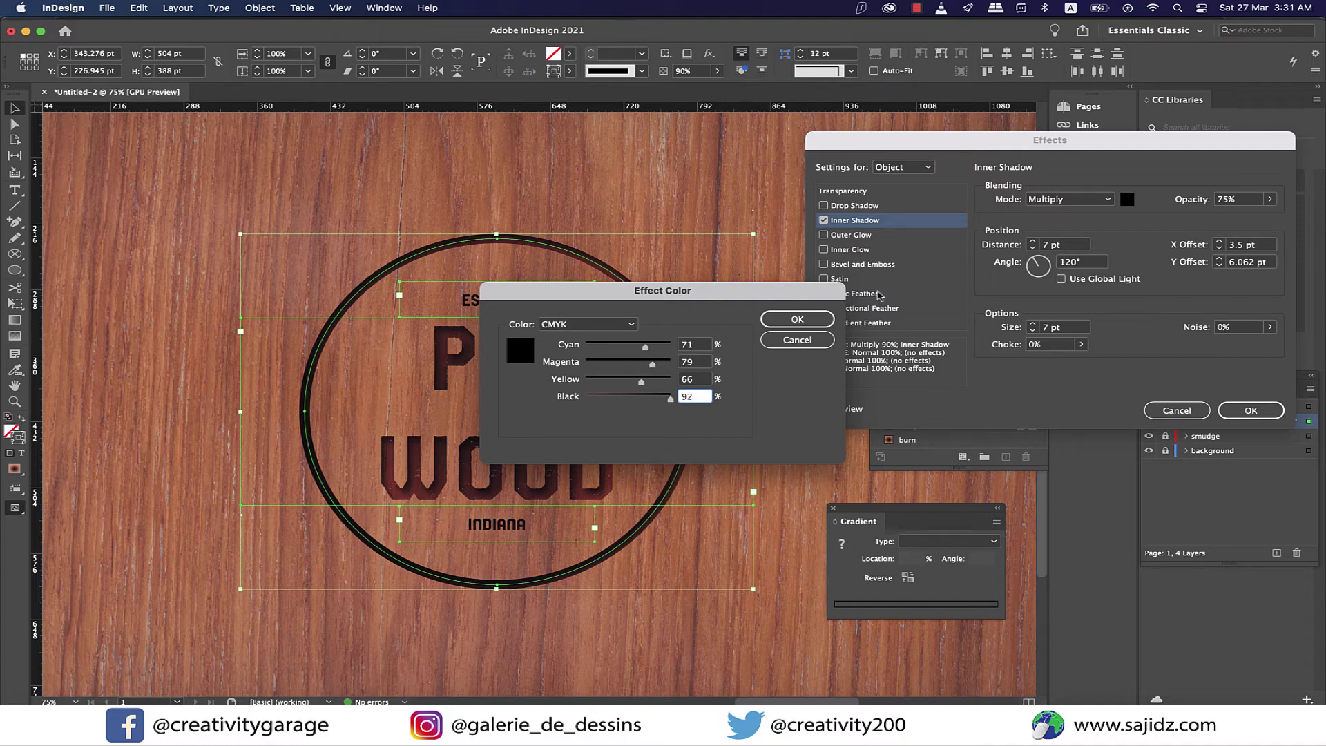
left_click(798, 319)
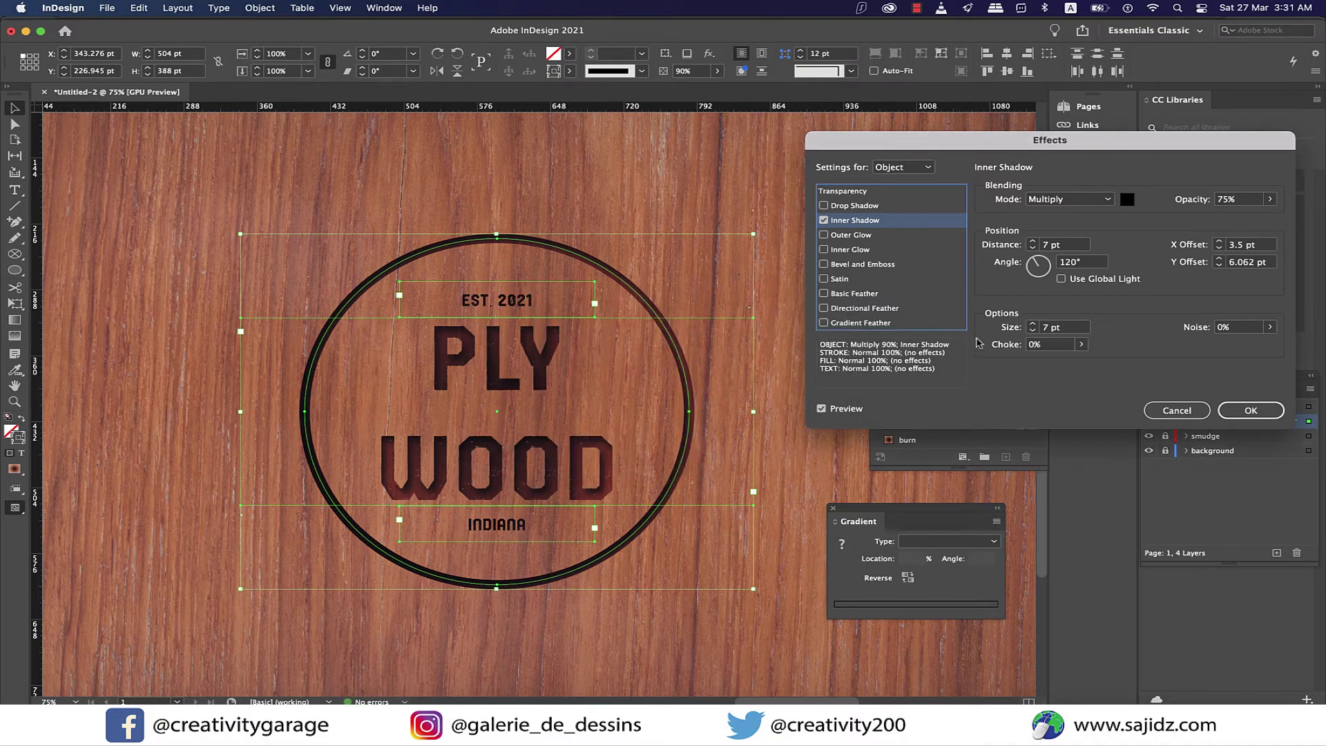
- Set inner shadow distance 1mm, size 3mm, choke 25%, noise 15%, and enable Outer Glow
left_click(1064, 244)
type("1mm")
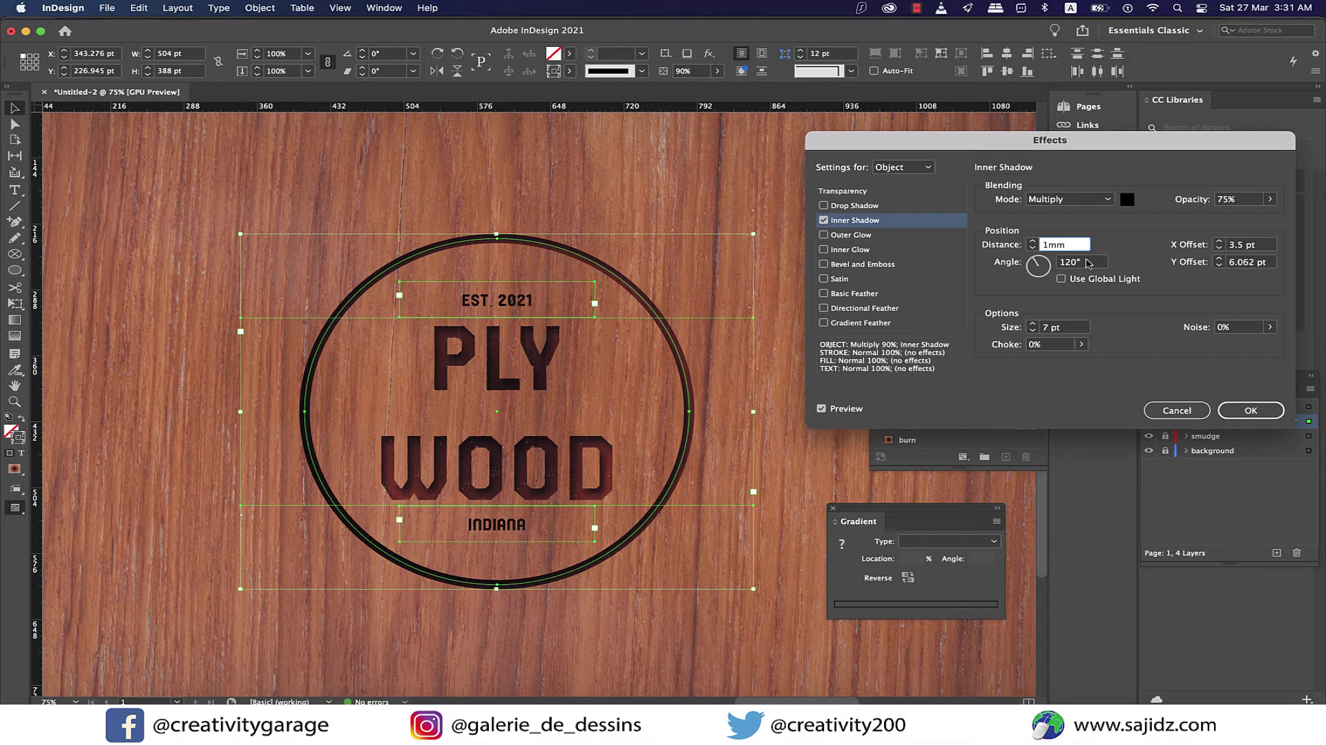
left_click(1064, 327)
type("3mm")
key("Tab")
type("25")
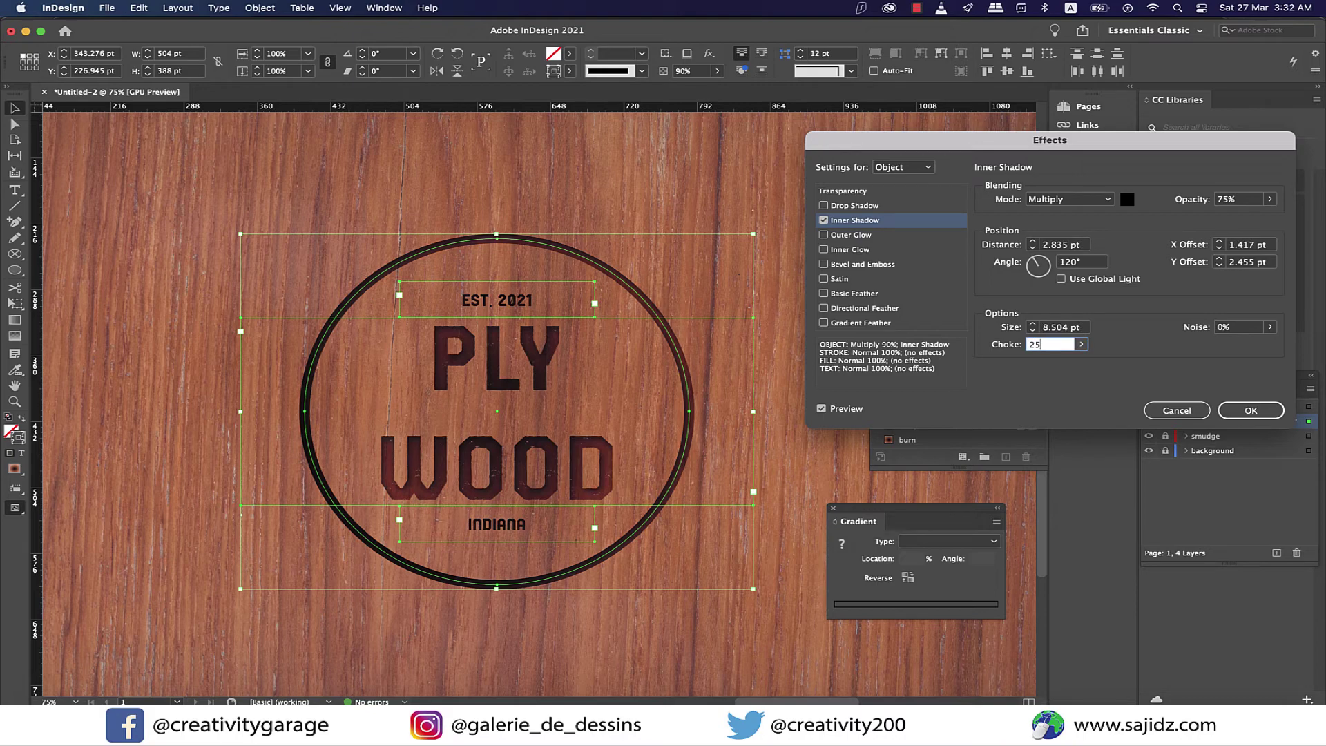
left_click(1245, 330)
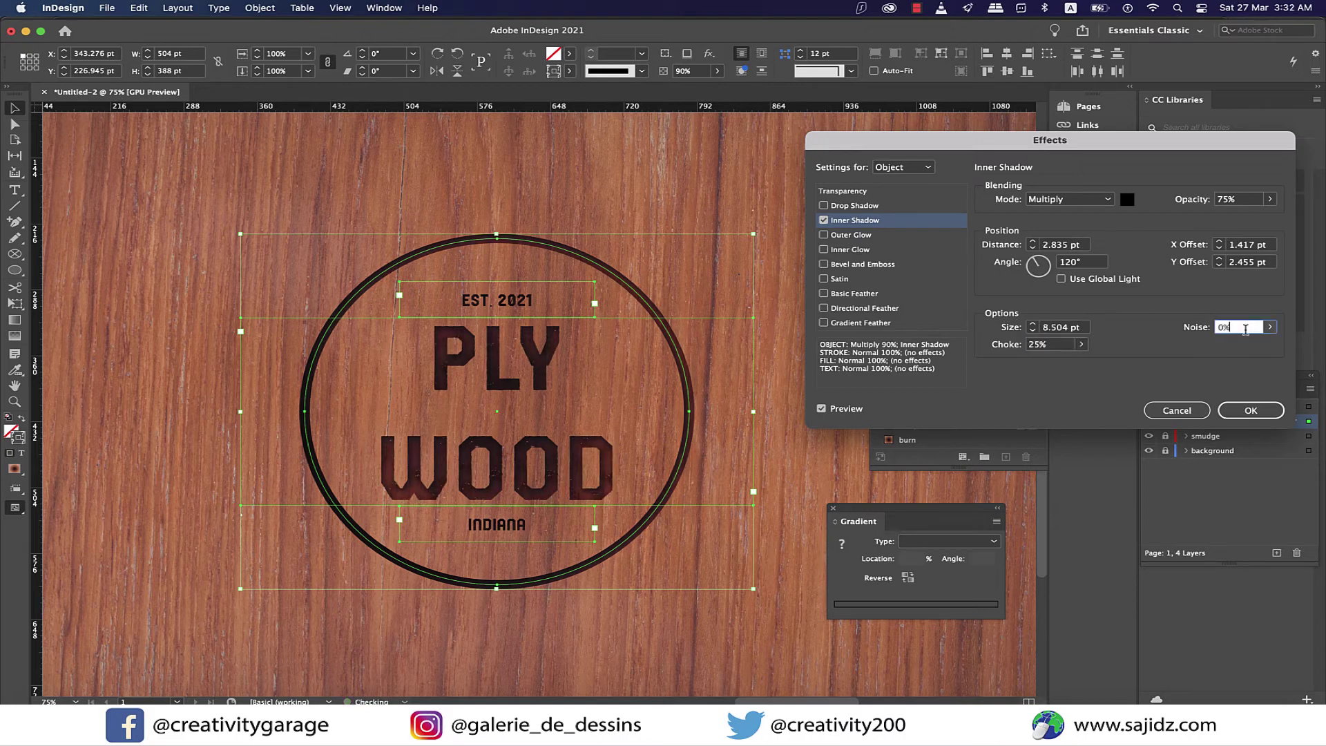
key("BackSpace")
key("BackSpace")
type("15")
left_click(824, 235)
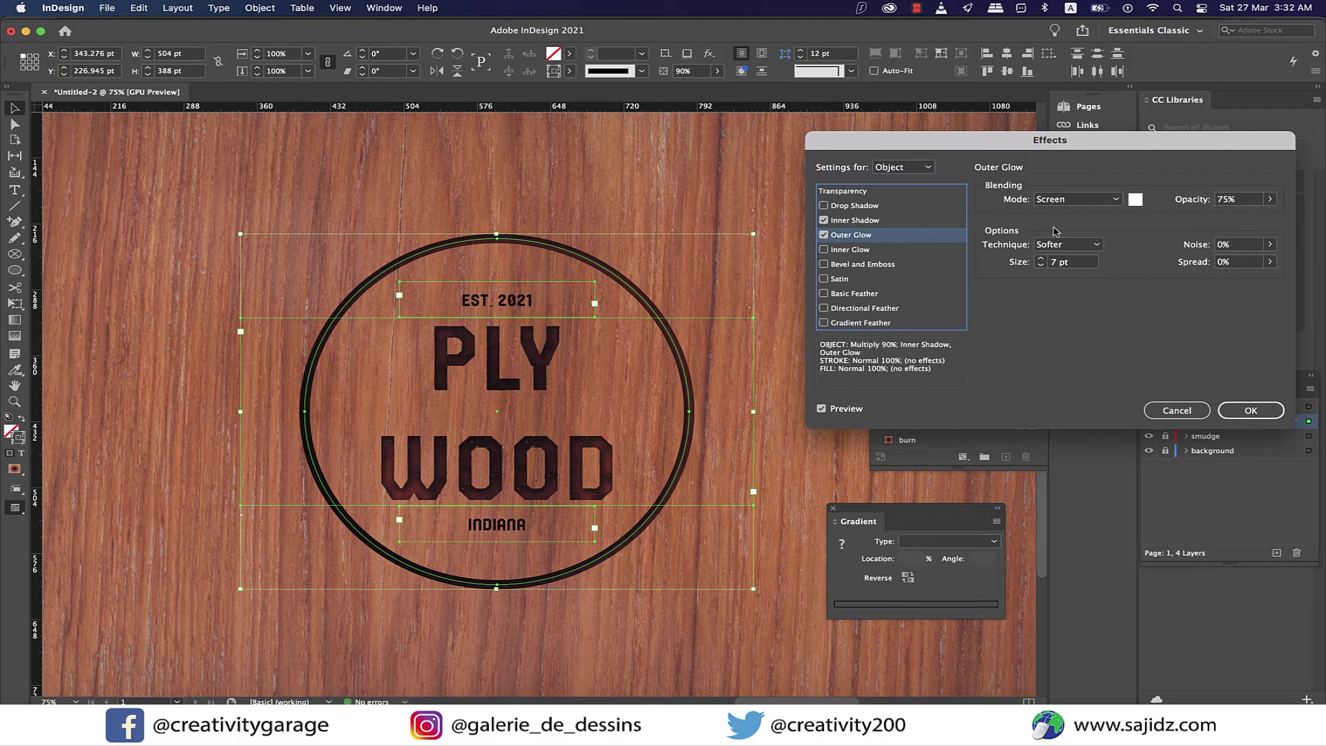
- Set the outer glow to Normal mode at 90% opacity
left_click(1074, 200)
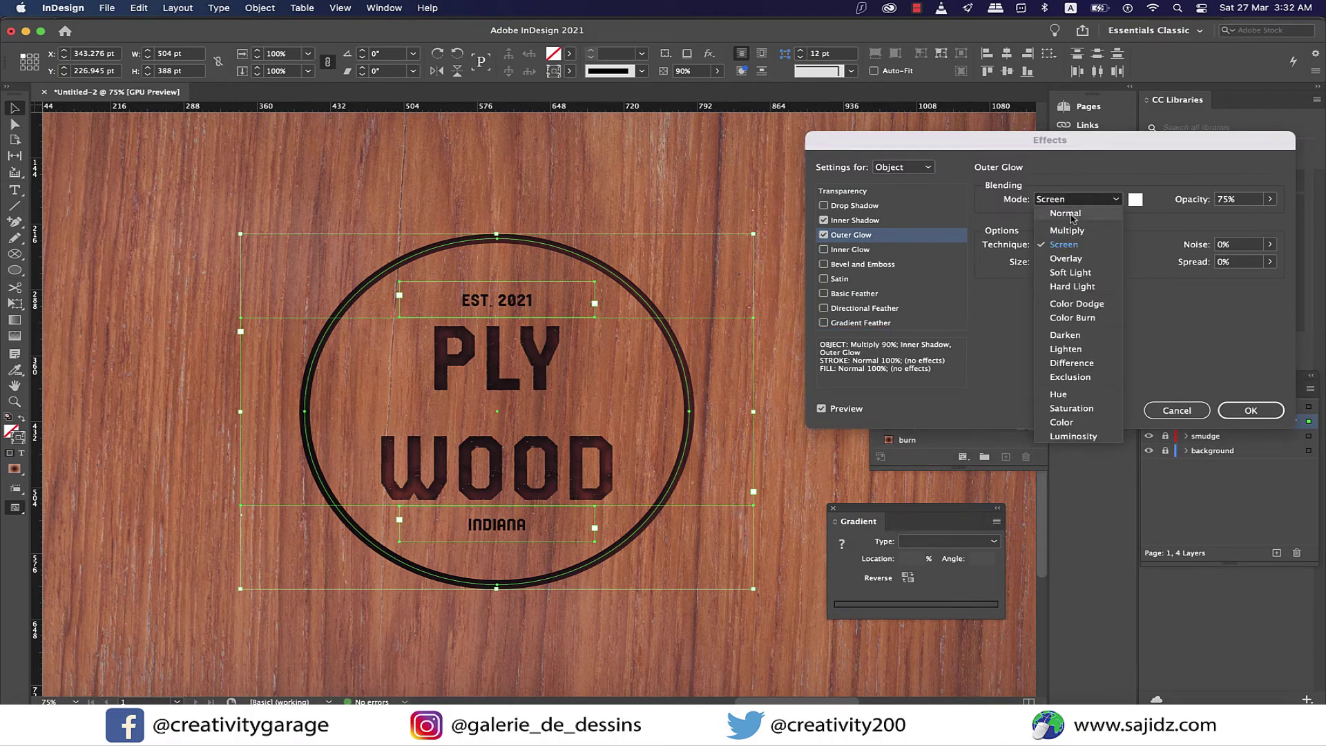
left_click(1065, 214)
left_click(1237, 199)
type("90")
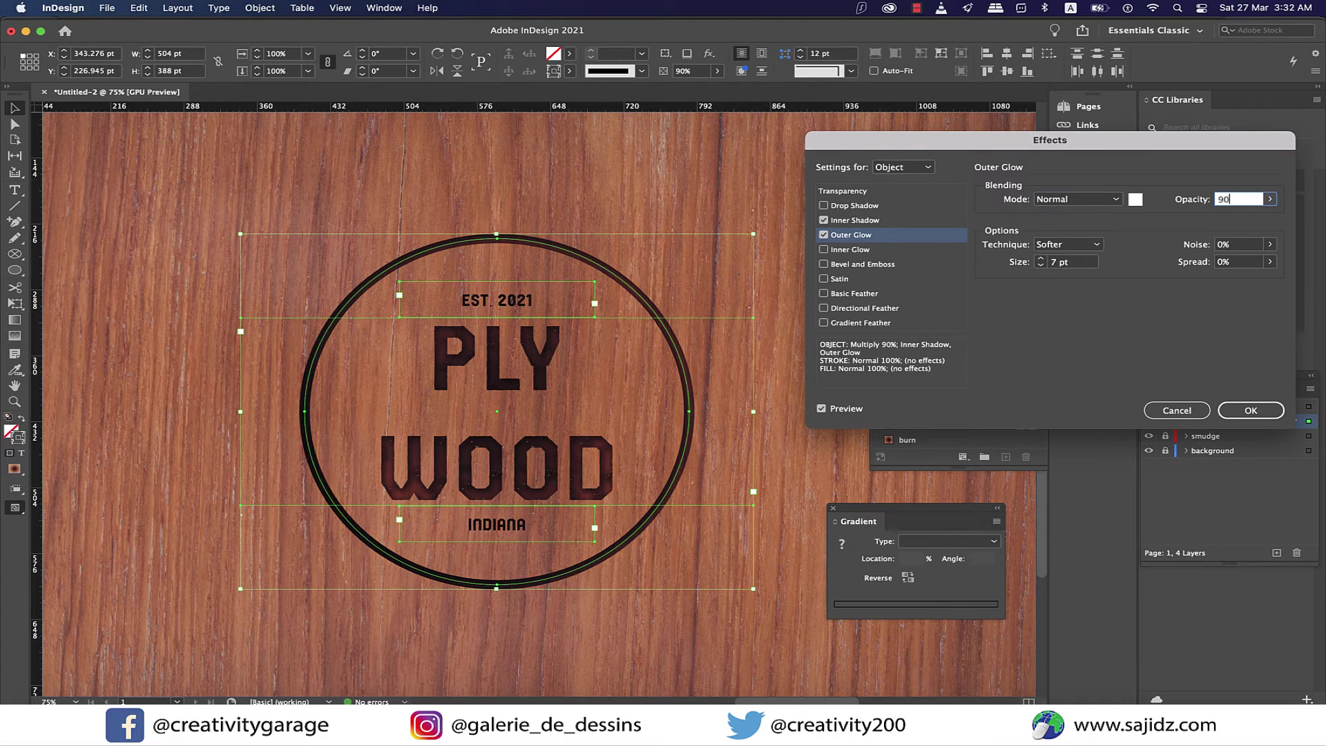
- Make the outer glow colour brown-red, CMYK 26/75/89/21
left_click(1137, 200)
left_click(608, 325)
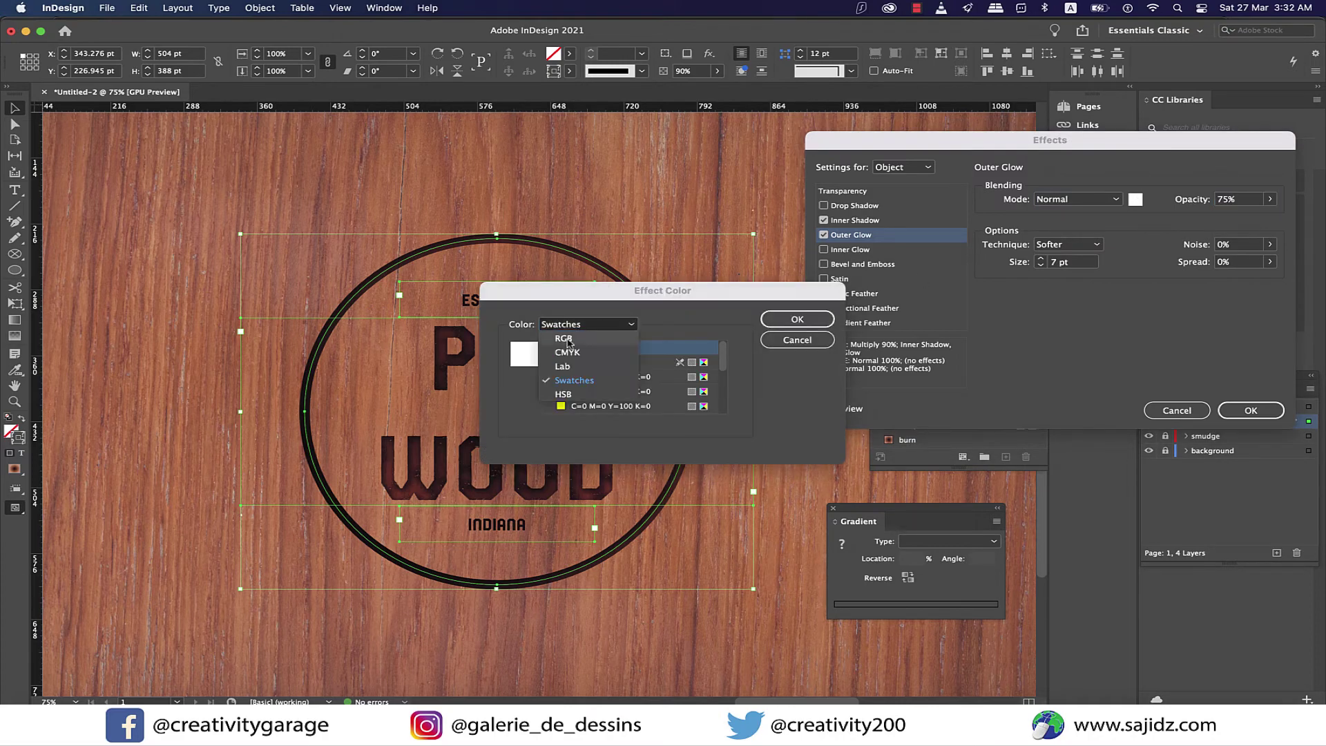
left_click(583, 353)
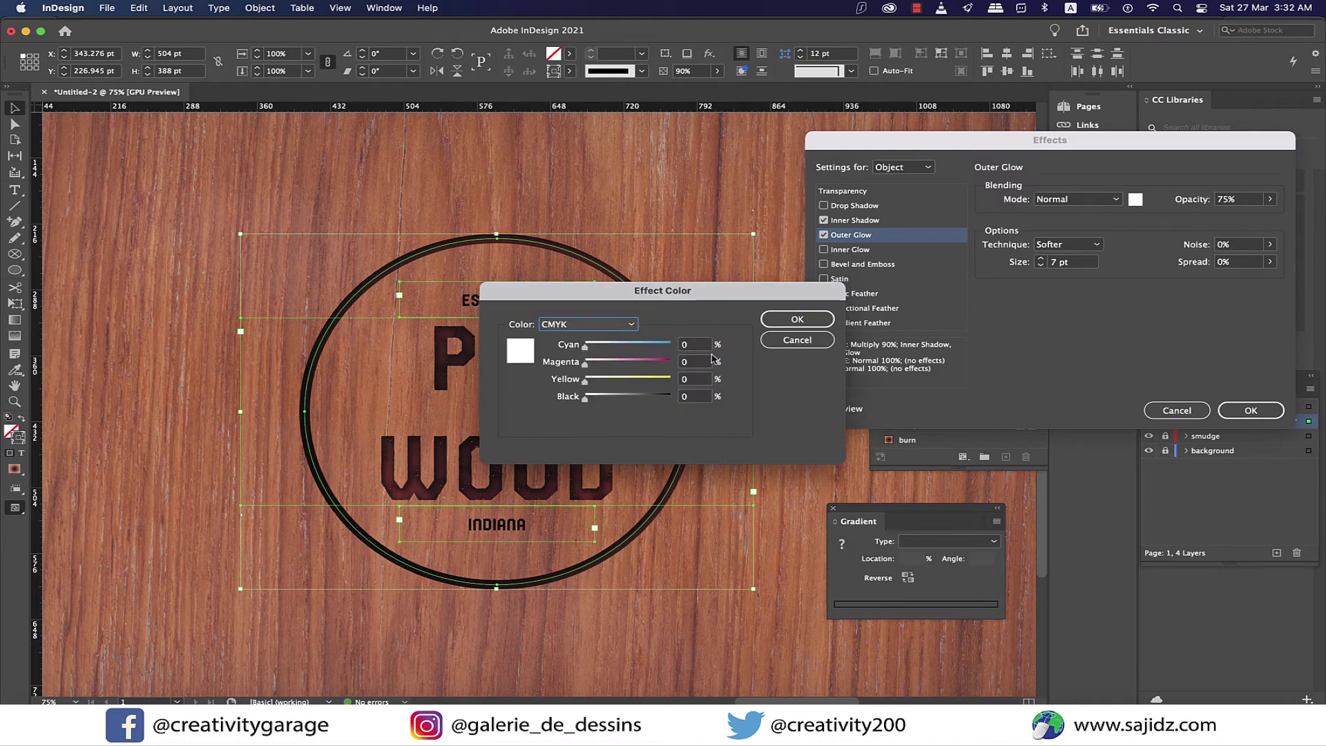
left_click(696, 347)
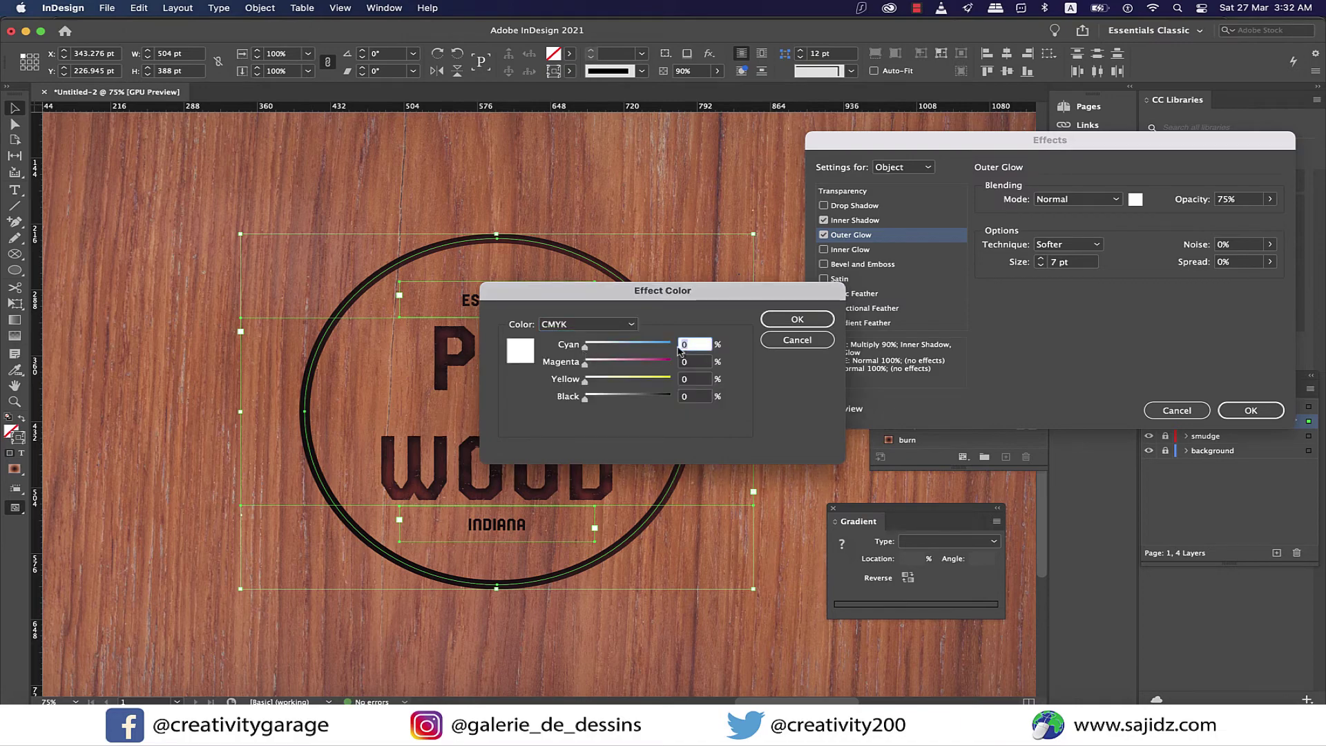
type("26")
key("Tab")
type("75")
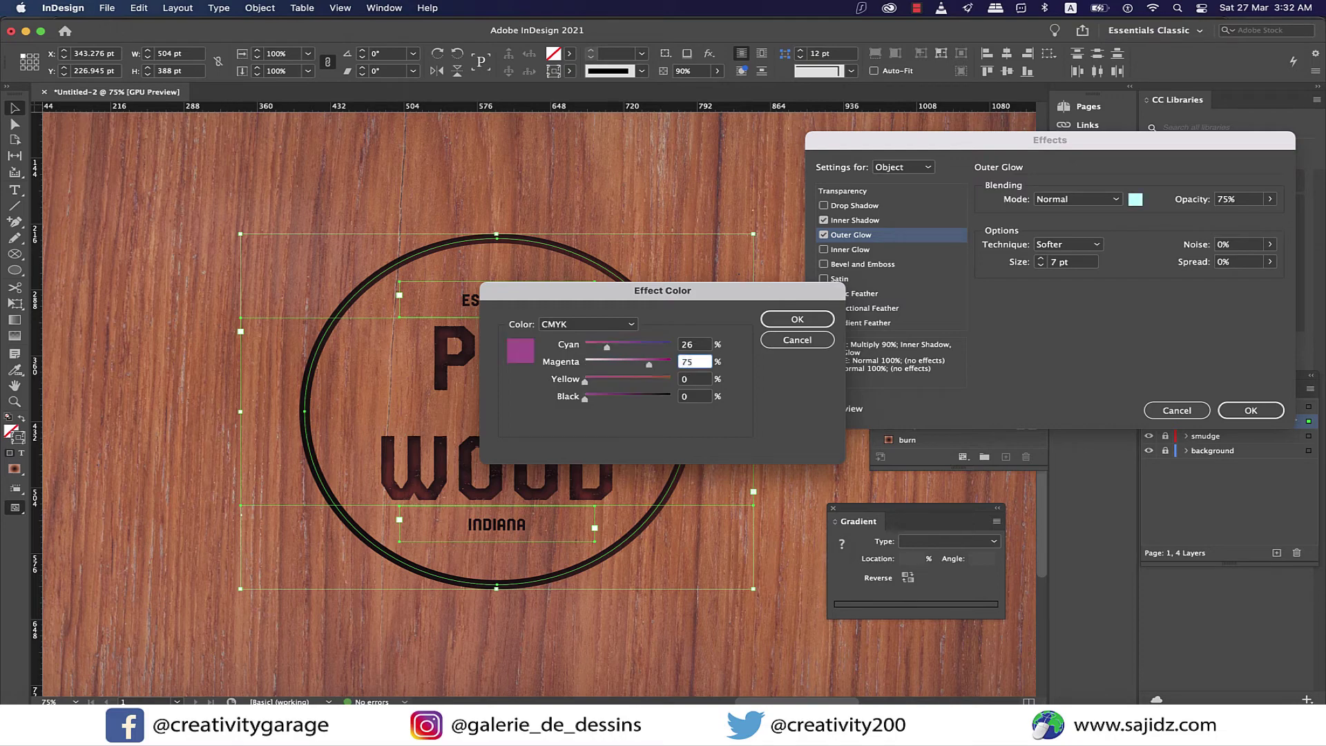
key("Tab")
type("89")
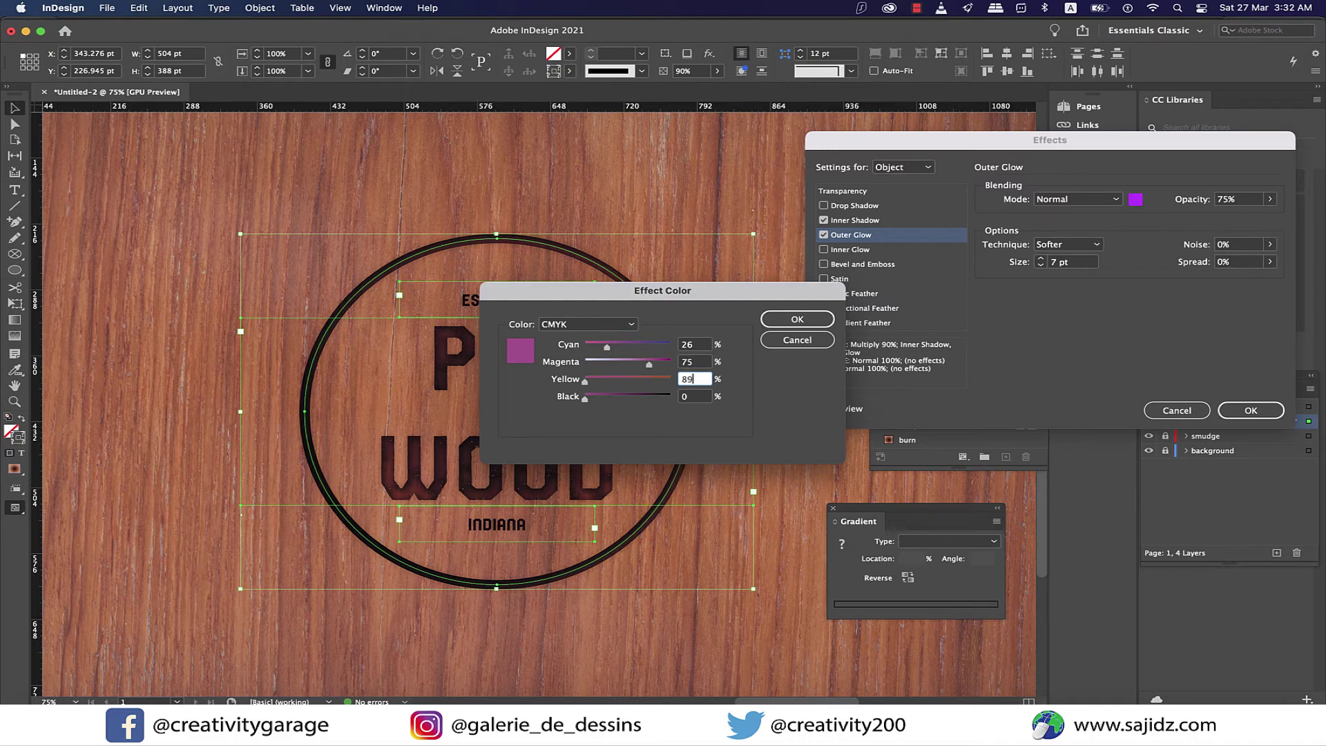
key("Tab")
type("21")
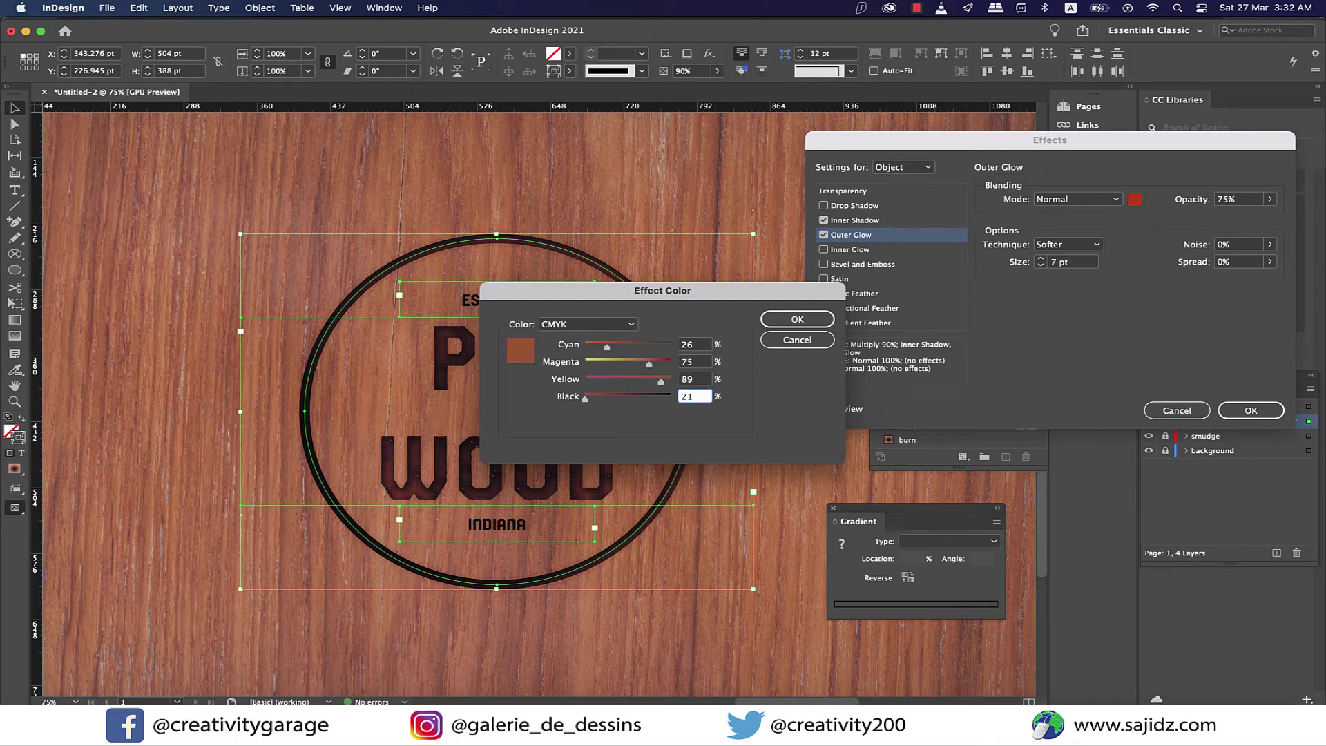
left_click(784, 323)
left_click(785, 320)
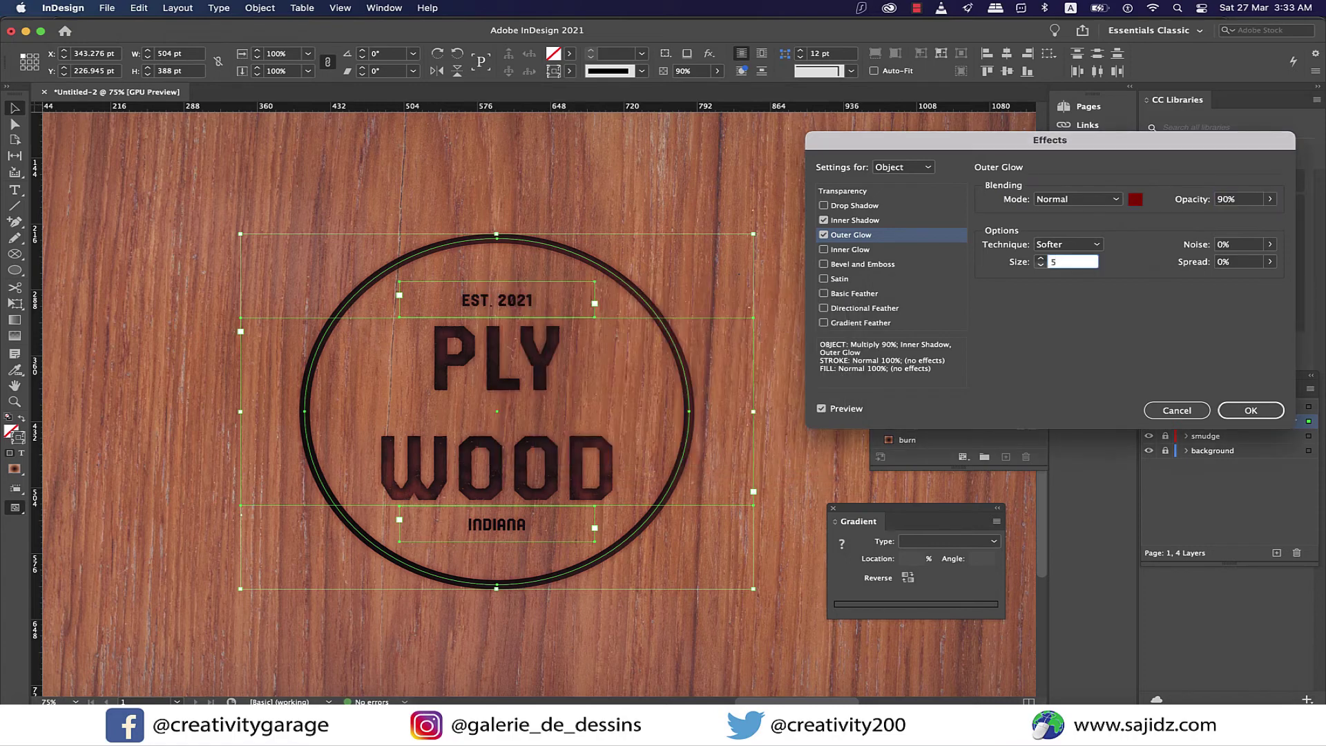
- Give the outer glow a 5mm size, 25% noise and 45% spread
type("5mm")
key("Tab")
type("25")
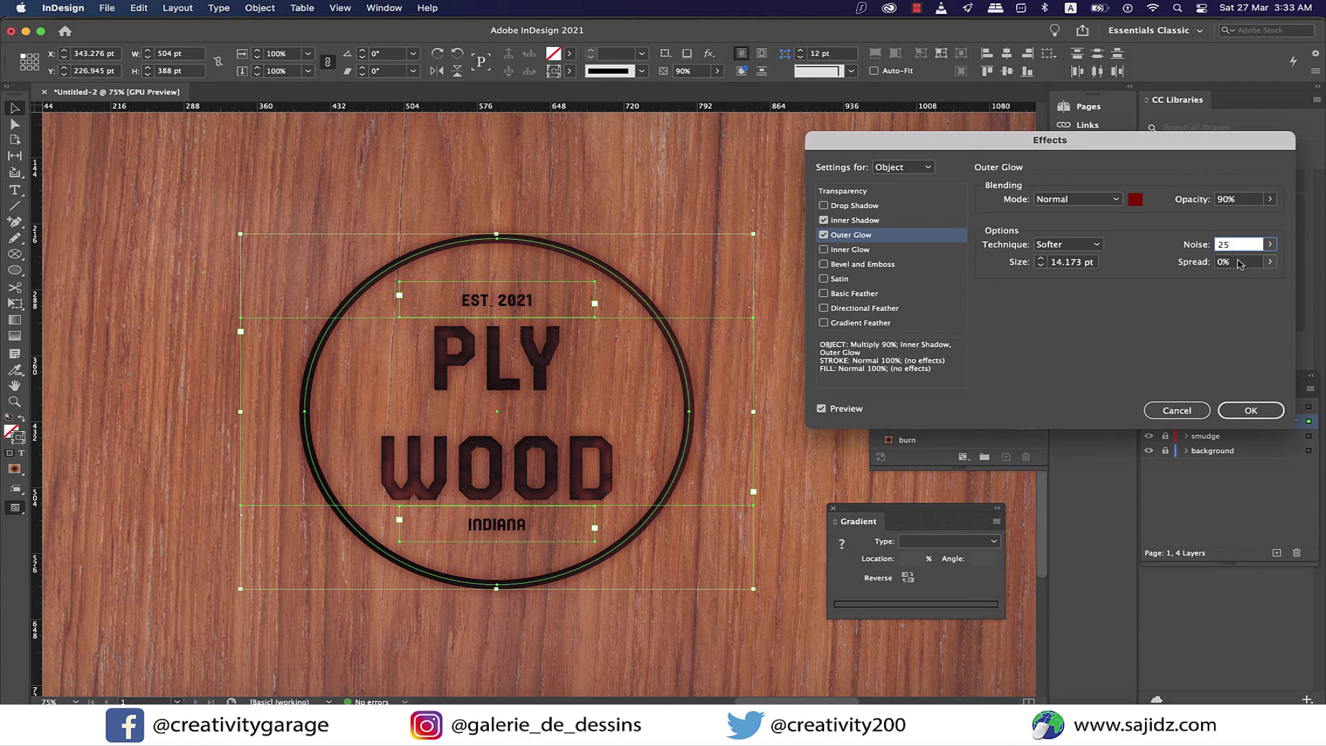
key("Tab")
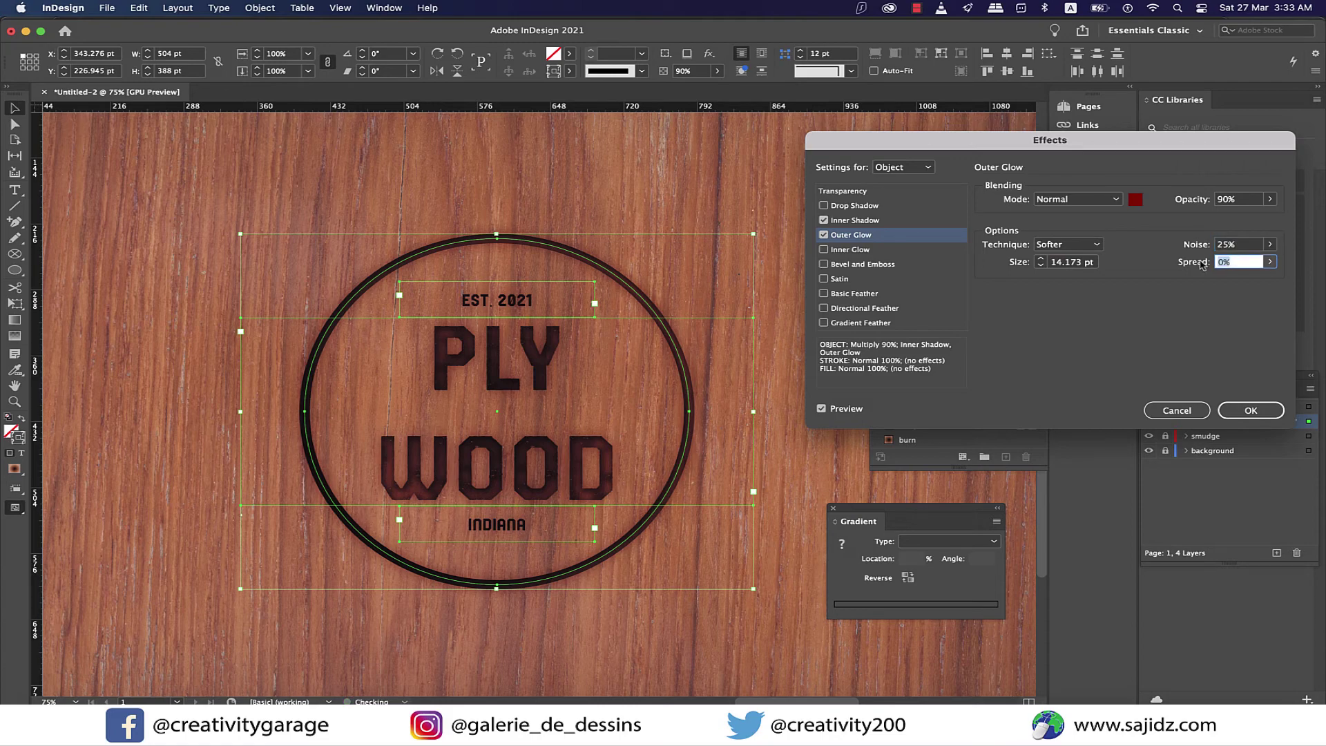
type("45")
- Turn on Inner Glow in Normal mode at 85% opacity
left_click(823, 249)
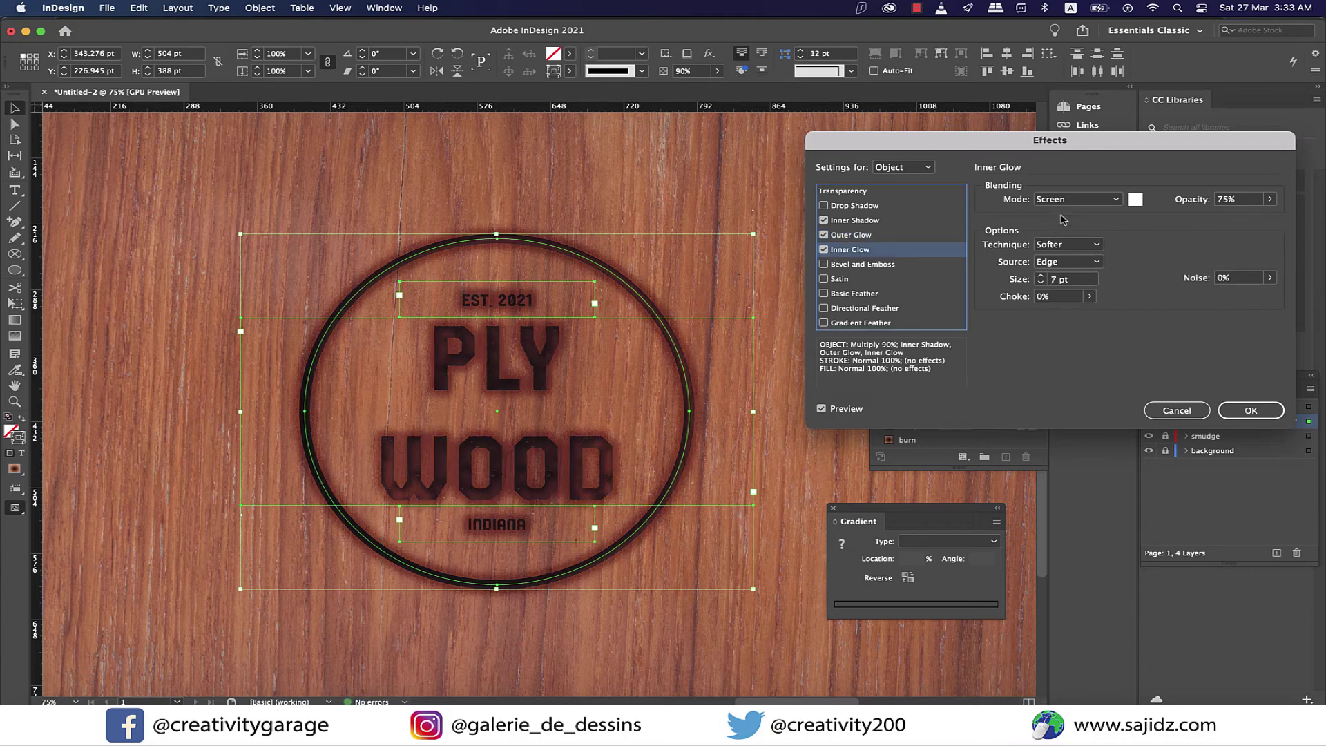
left_click(1094, 200)
left_click(1068, 213)
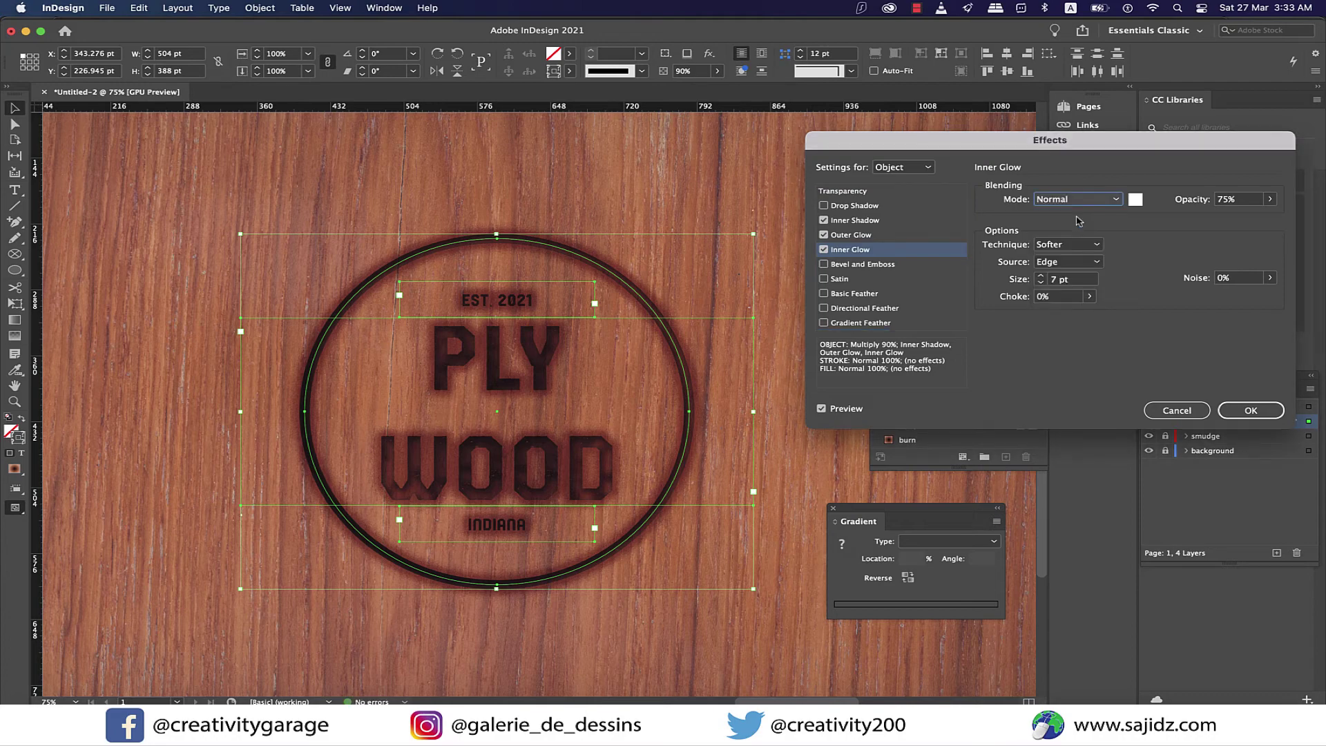
left_click_drag(1251, 200, 1198, 203)
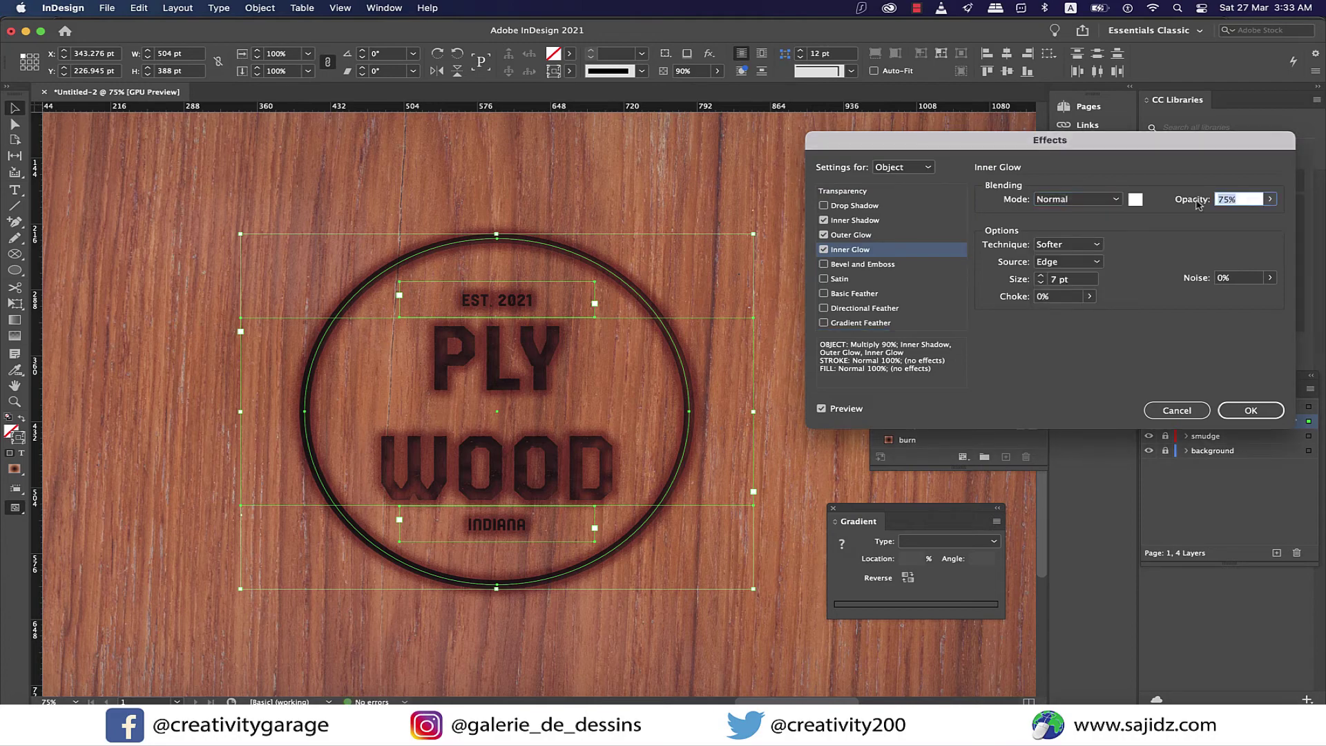
type("85")
- Make the inner glow colour pink, CMYK 8/46/42/1
left_click(1136, 200)
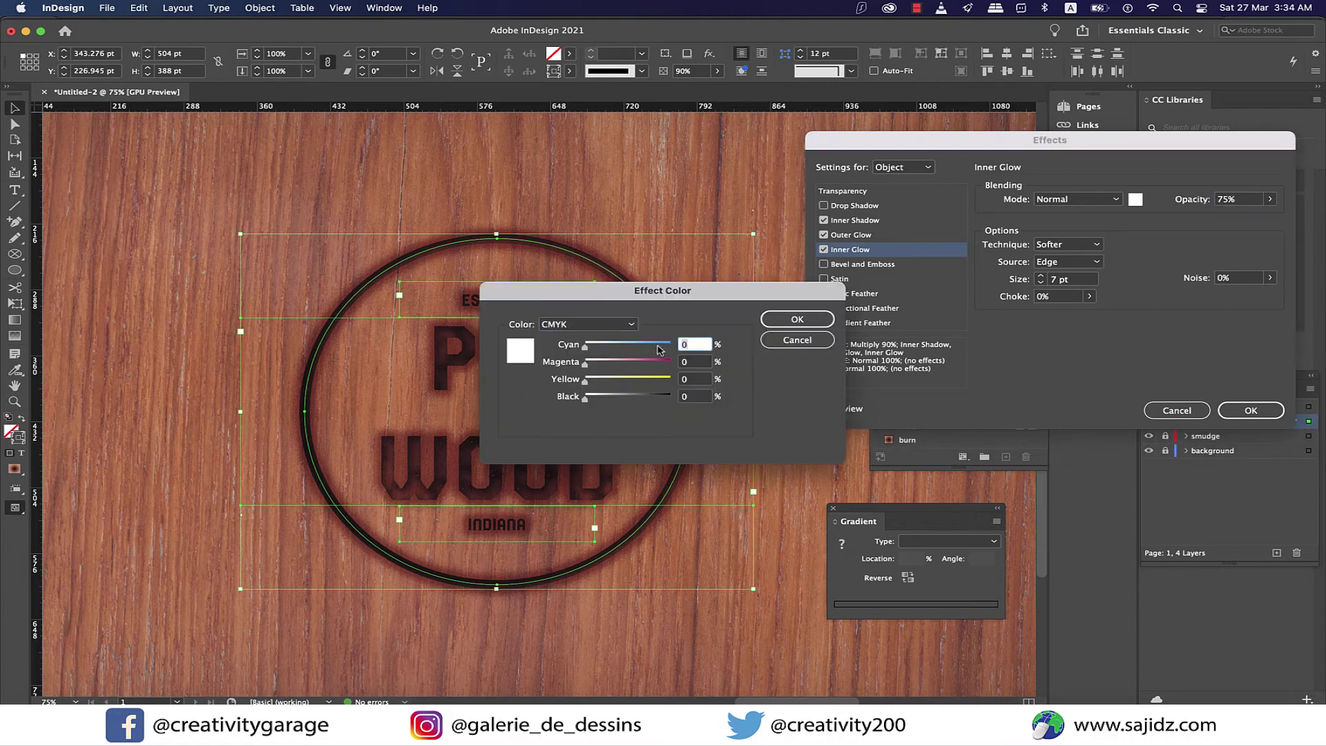
type("8")
key("Tab")
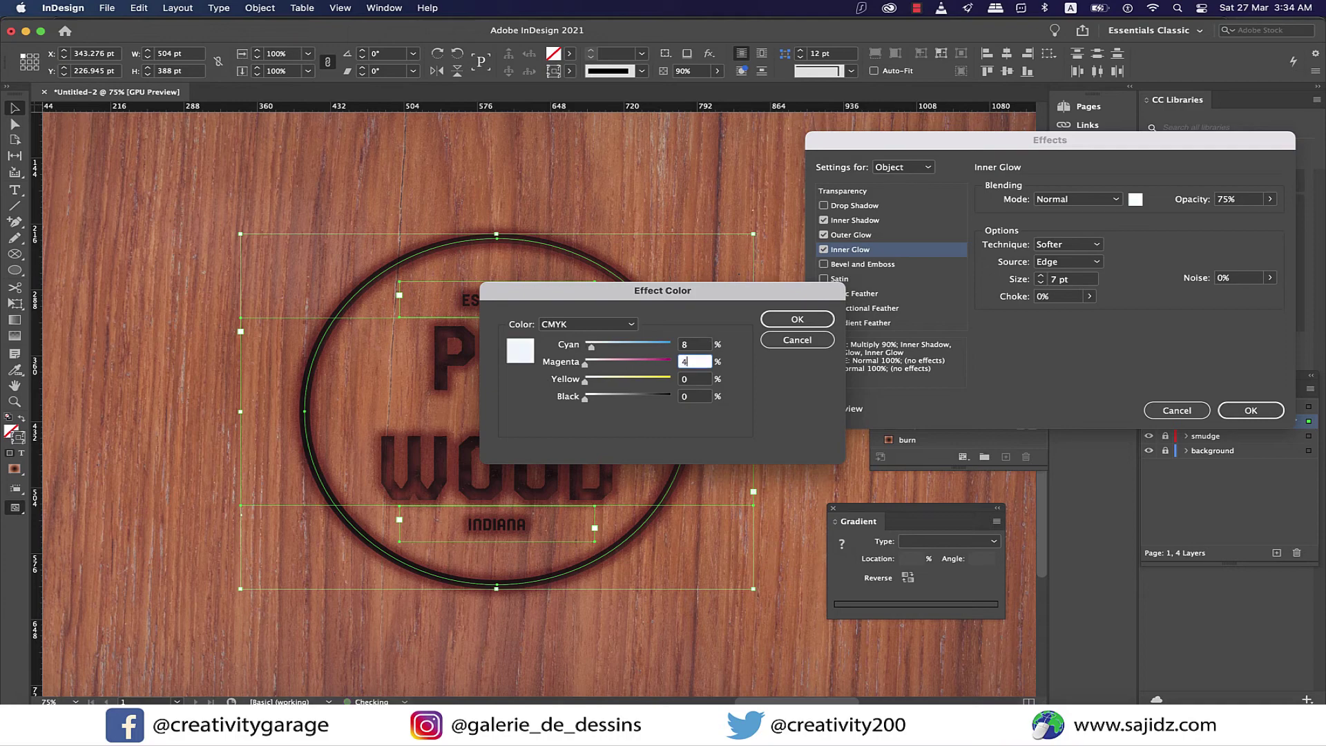
type("46")
key("Tab")
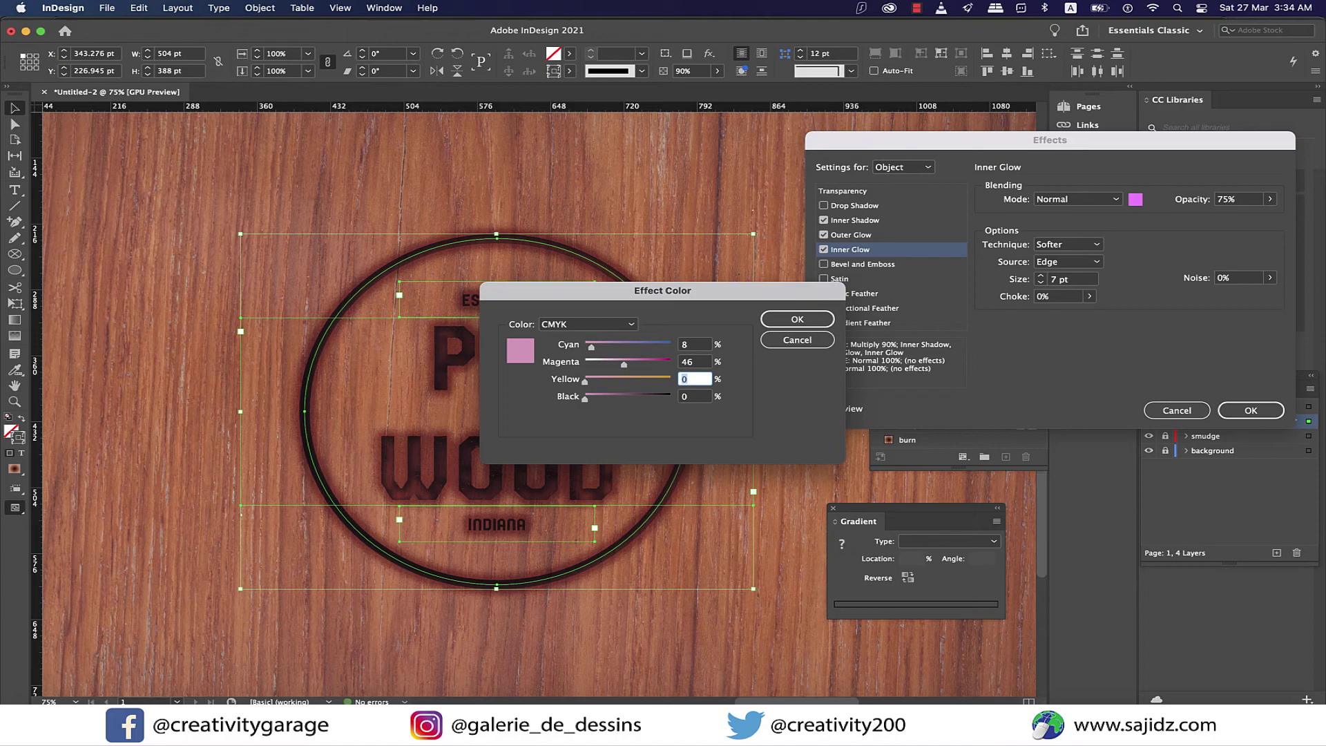
type("42")
key("Tab")
type("1")
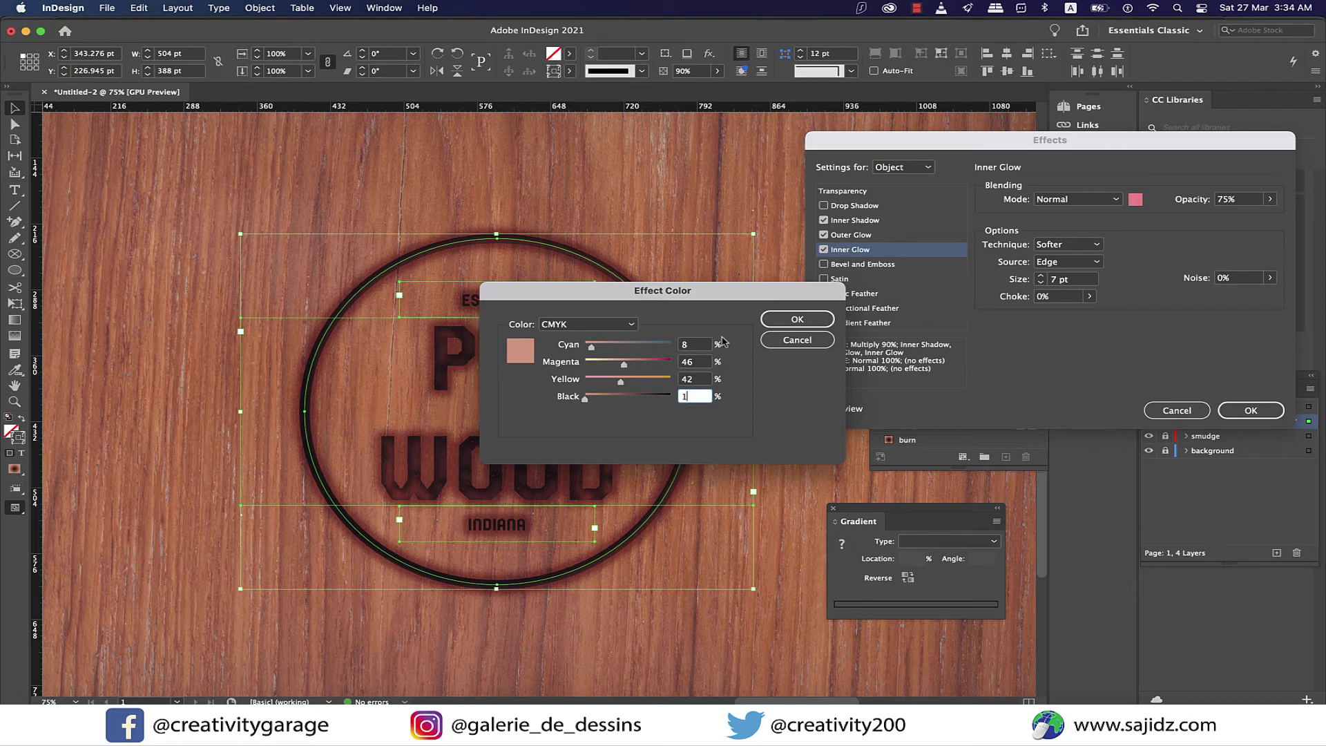
left_click(798, 323)
- Set the inner glow size to 2mm and noise to 25%, then apply the effects
type("2mm")
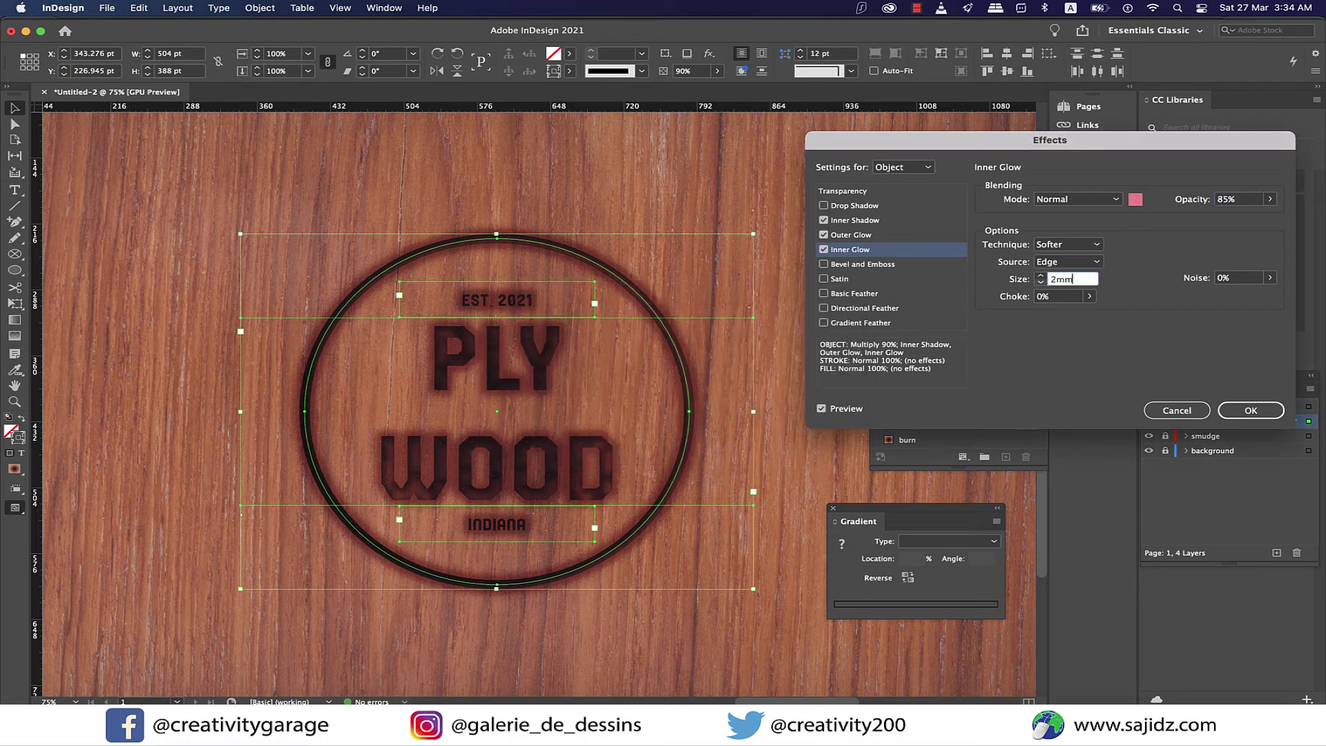
left_click(1242, 277)
type("25")
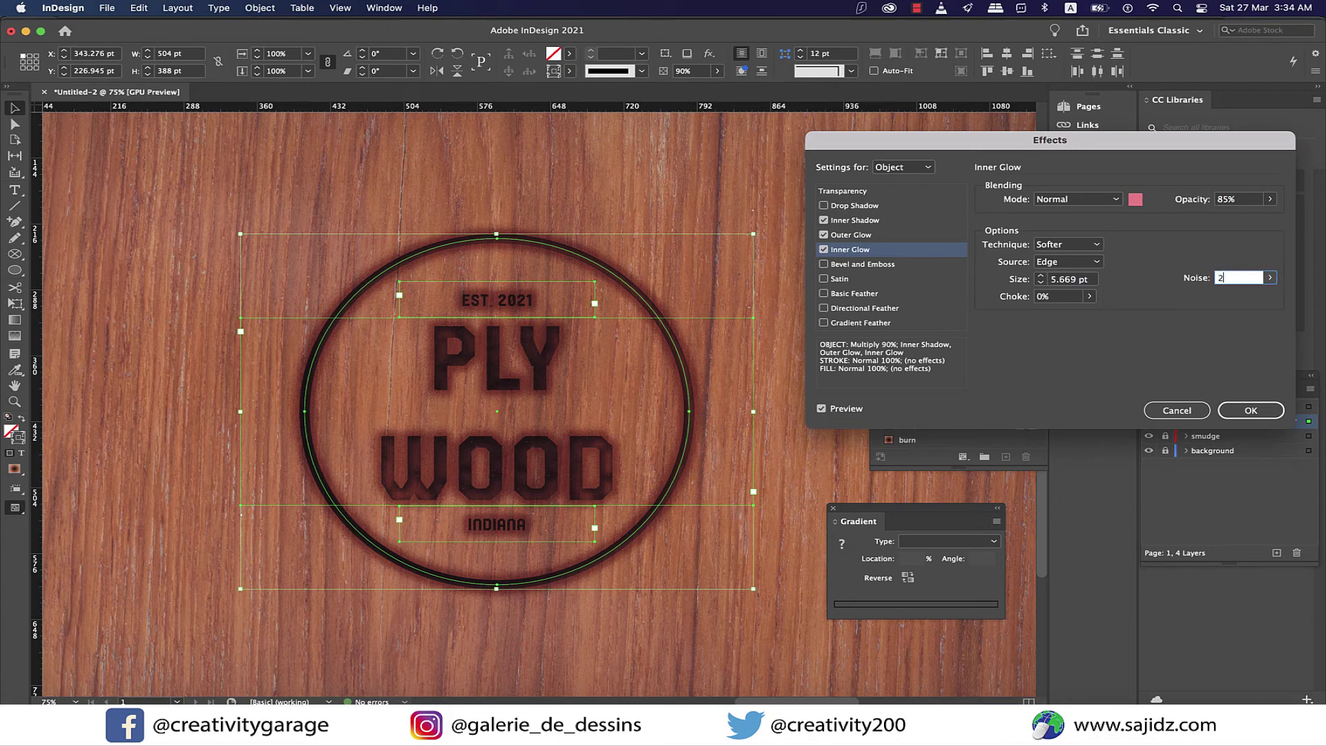
left_click(1251, 410)
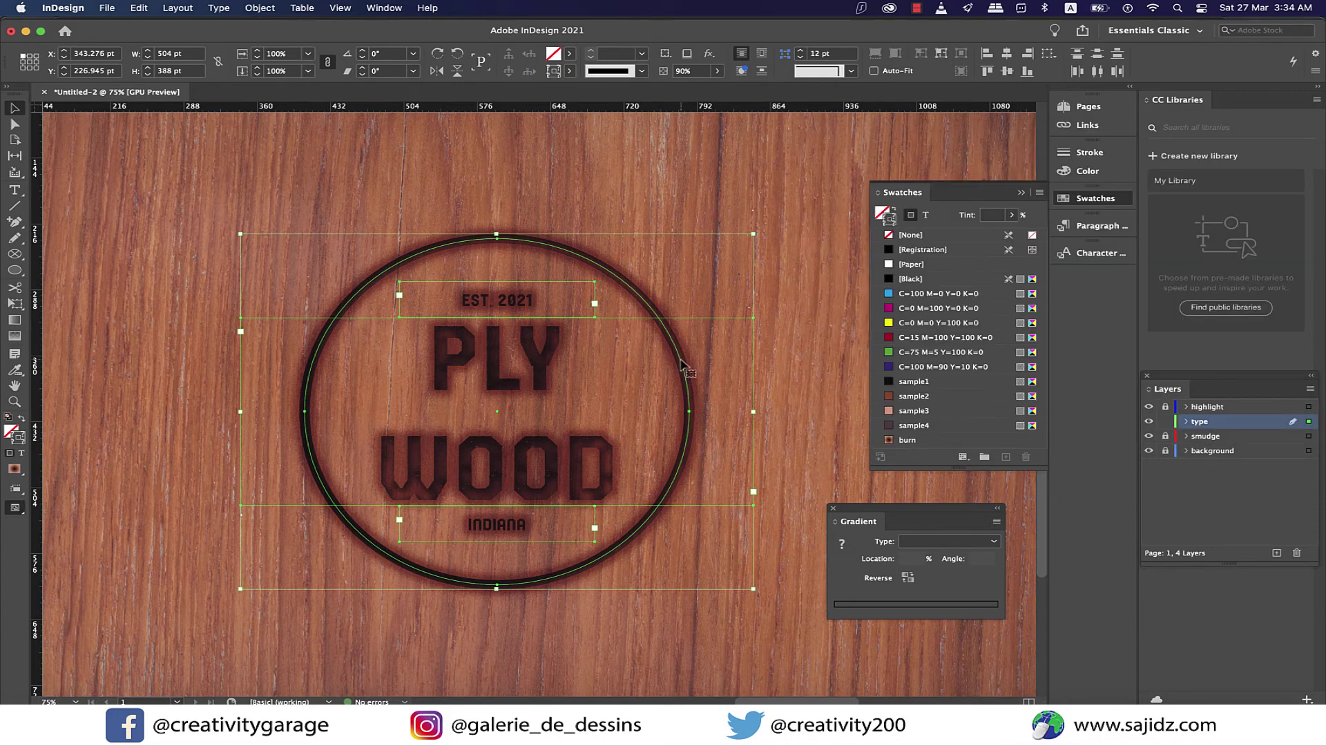
- Drag the spare black logo from the pasteboard onto the burnt logo and nudge it 2 pt right to match
left_click(784, 341)
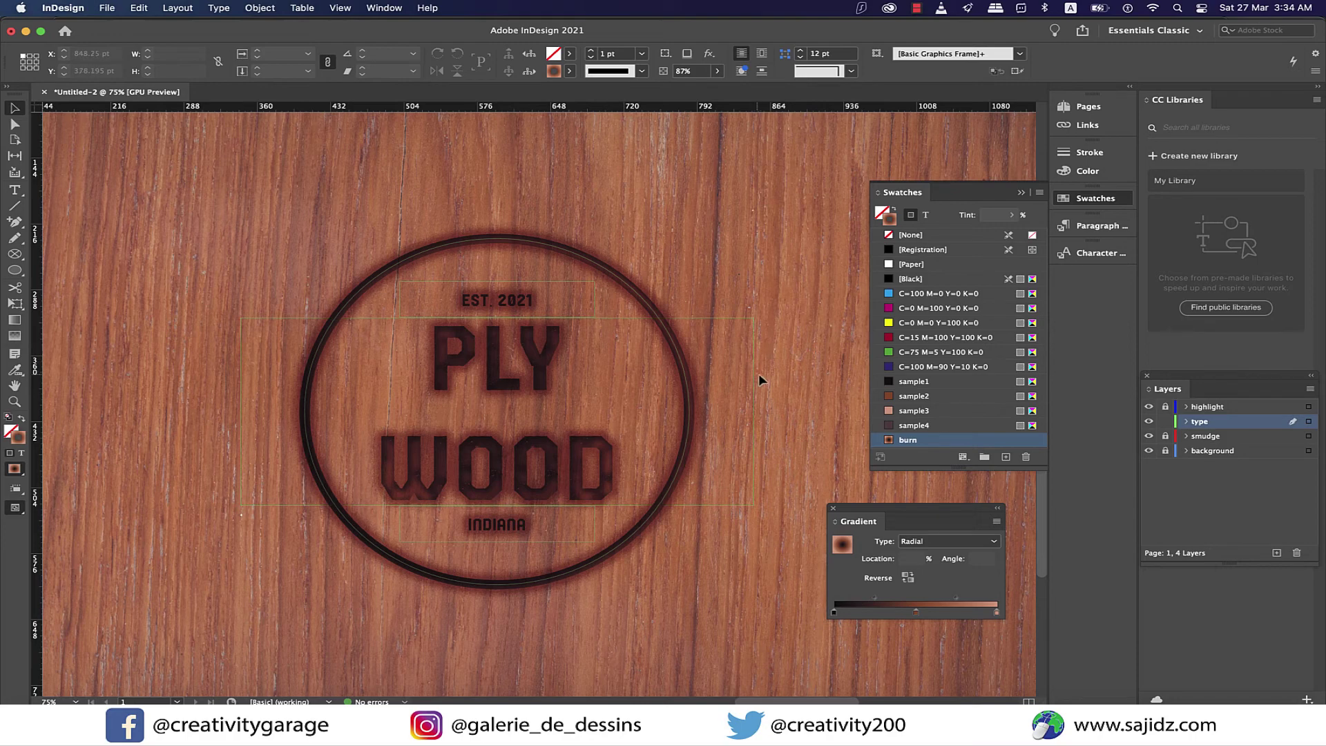
scroll(703, 509, "down", 1)
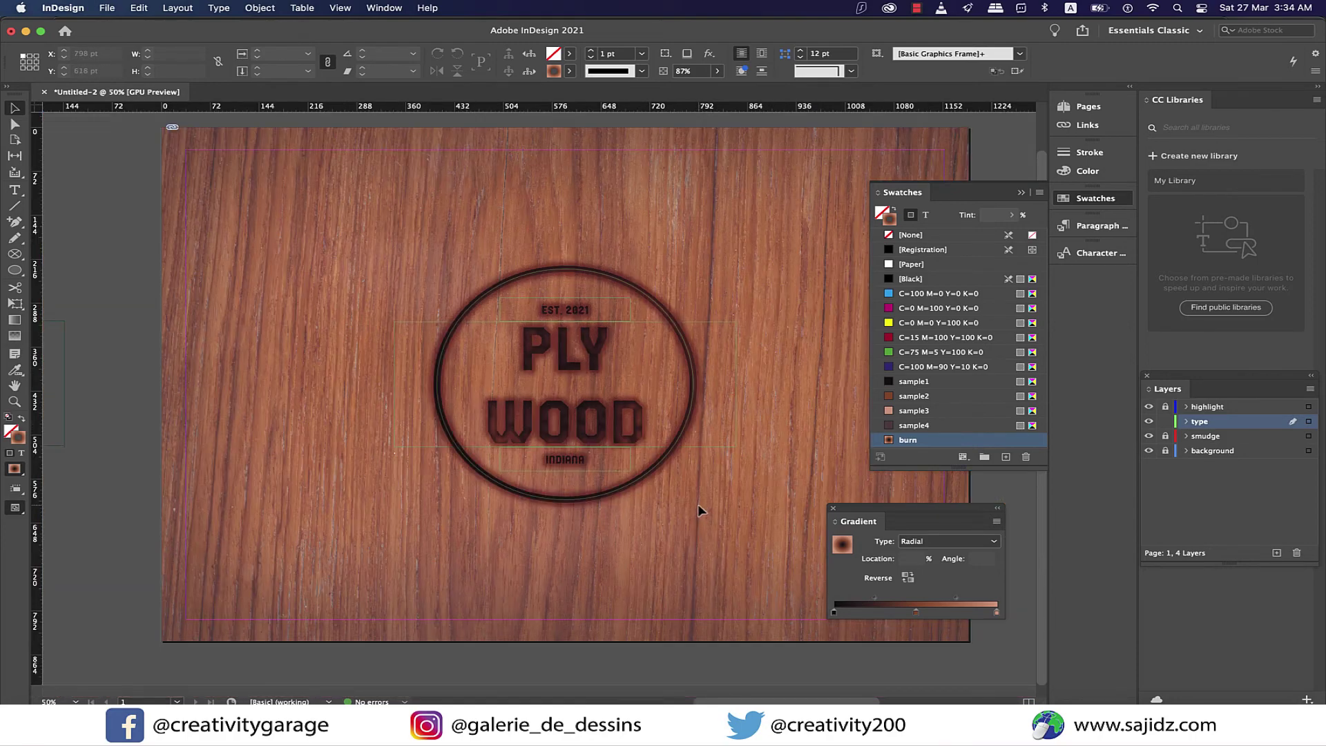
key("super+minus")
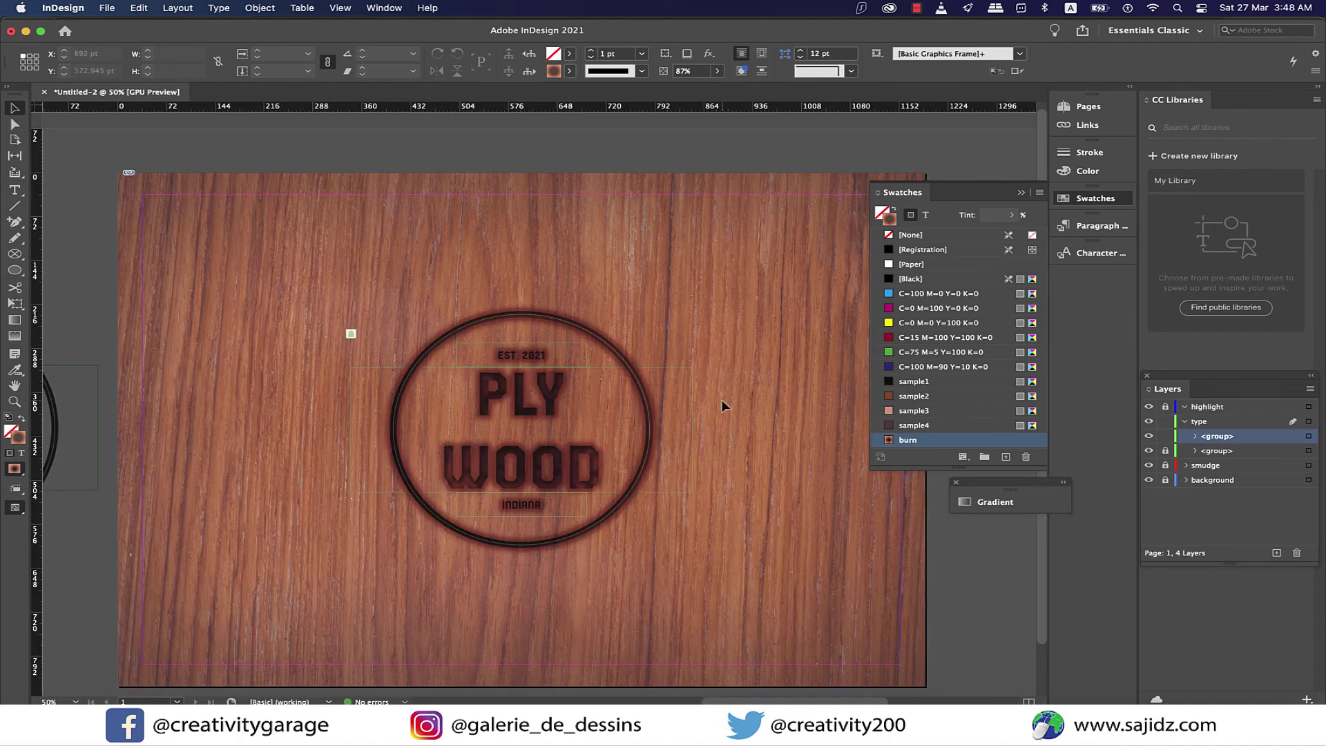
scroll(458, 372, "left", 3)
left_click_drag(140, 427, 507, 426)
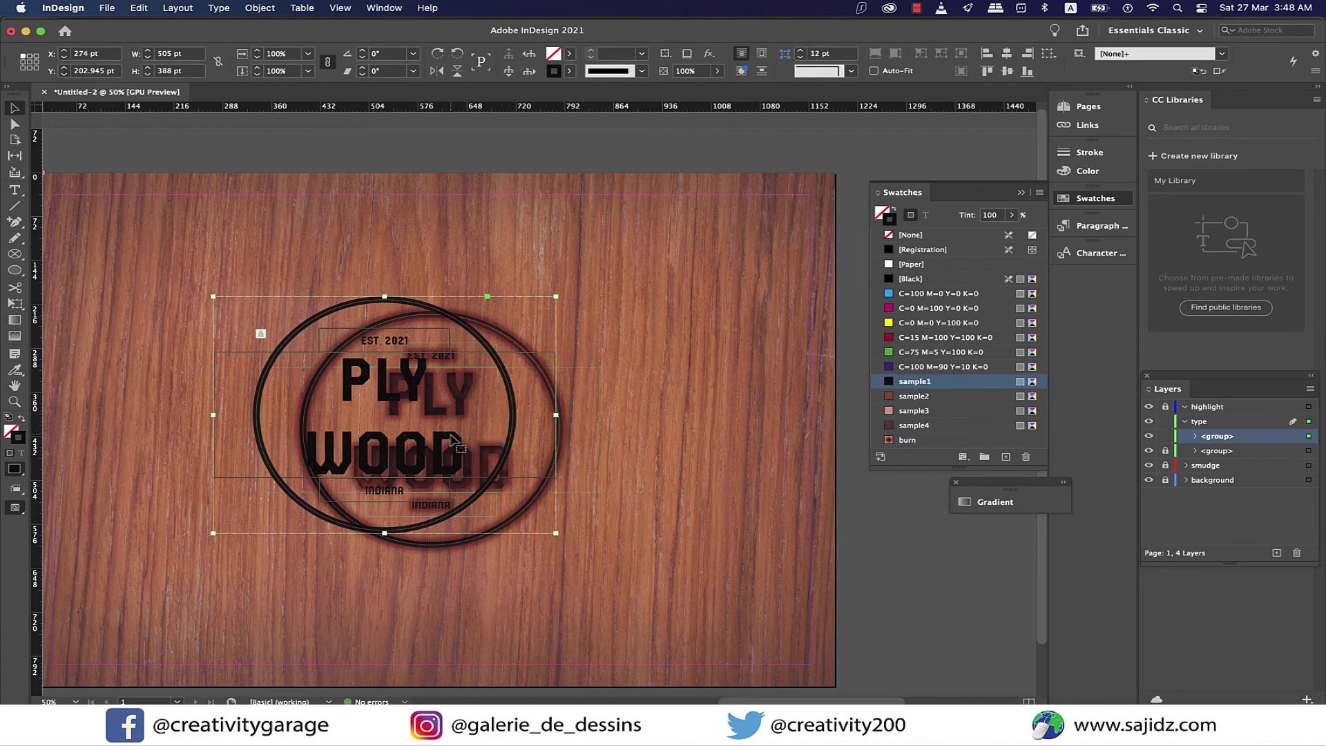
left_click_drag(425, 451, 487, 465)
scroll(408, 451, "up", 1)
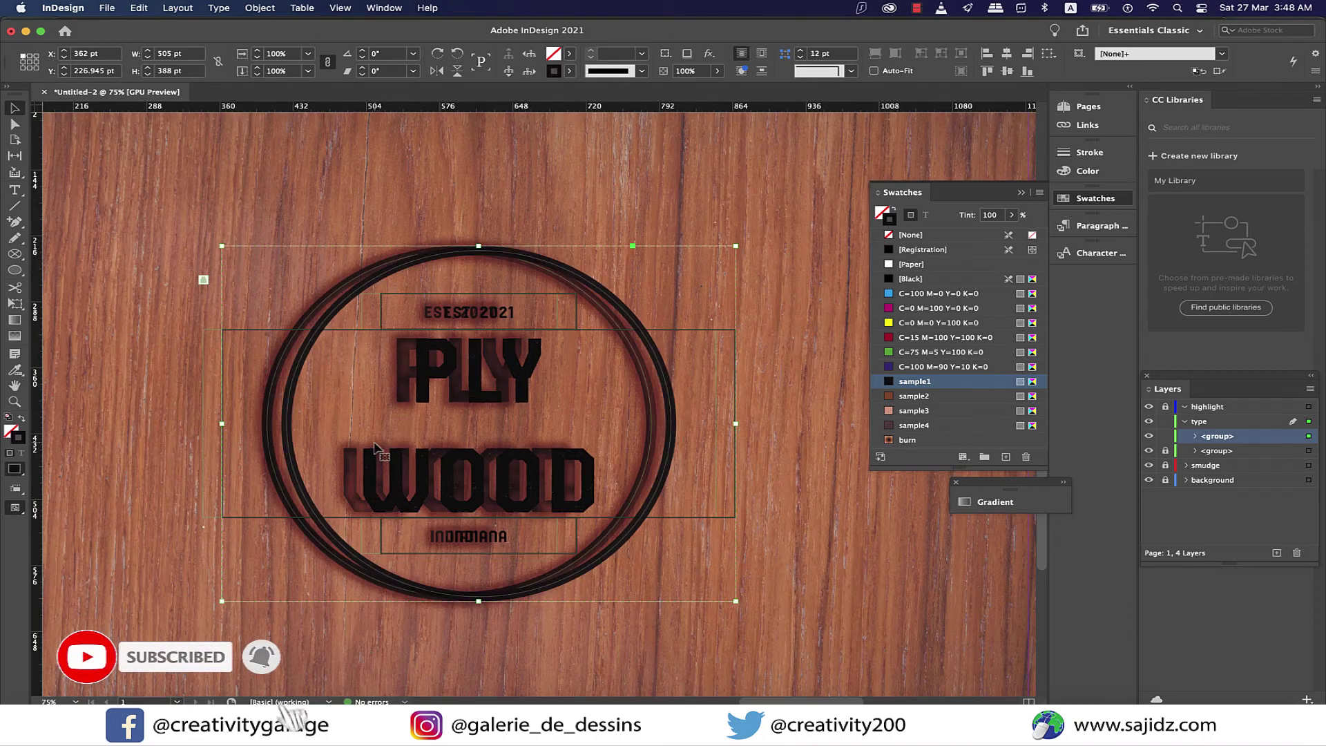
left_click_drag(662, 475, 642, 475)
key("Right")
key("Right")
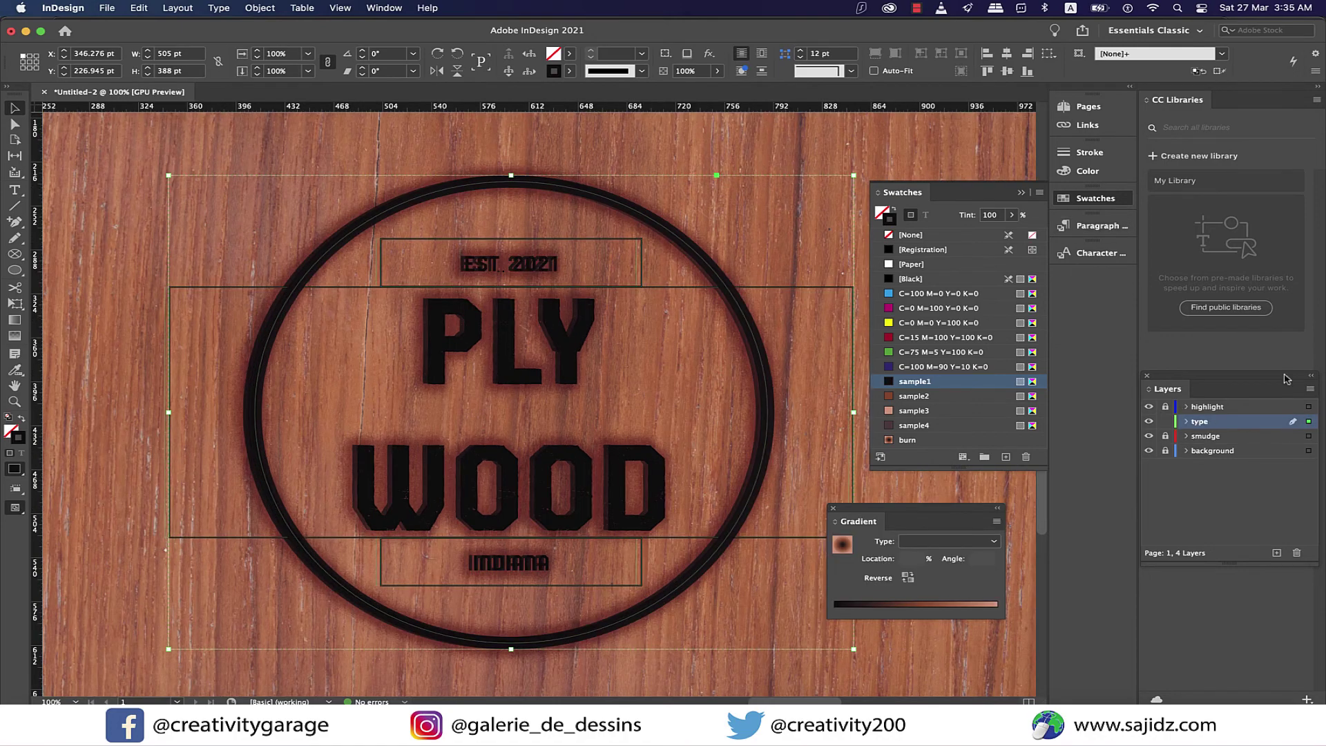
- Duplicate the type layer's logo group, unlock smudge and move the copy onto the smudge layer
left_click(1185, 423)
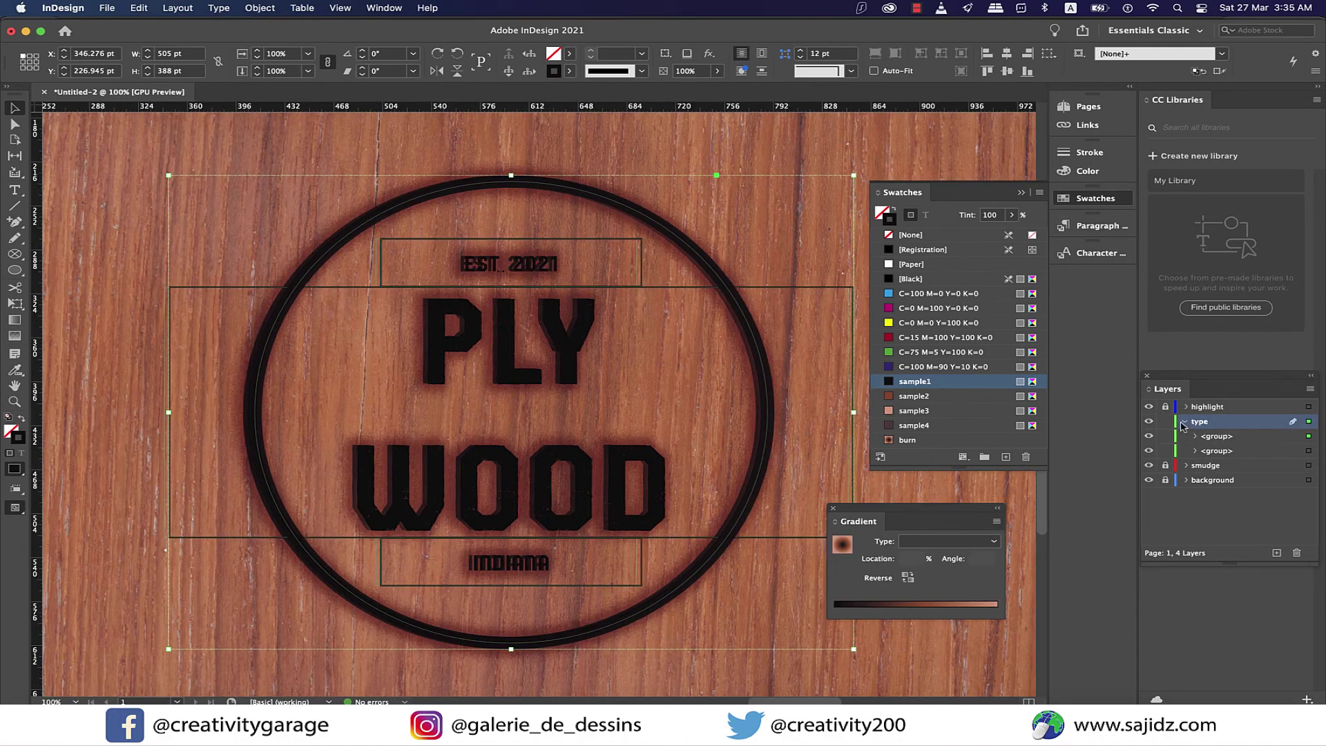
left_click(1211, 437)
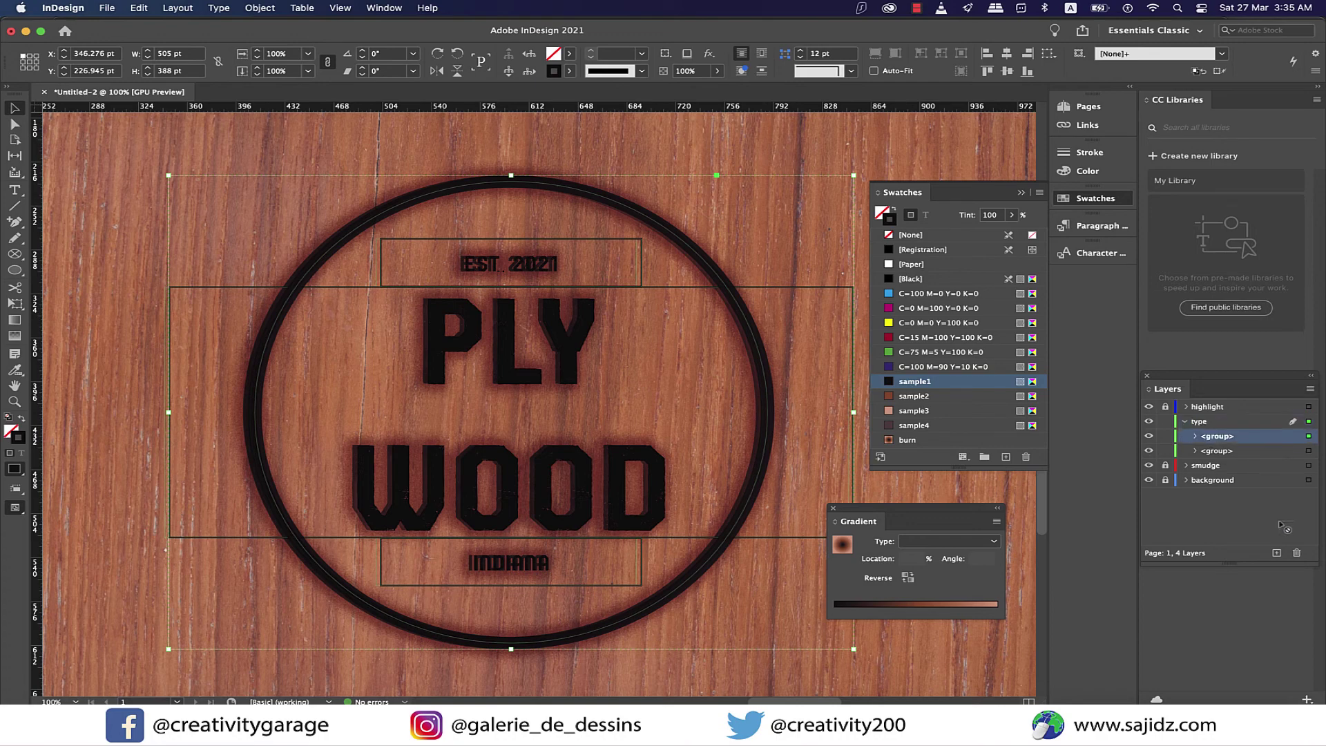
left_click(1275, 553)
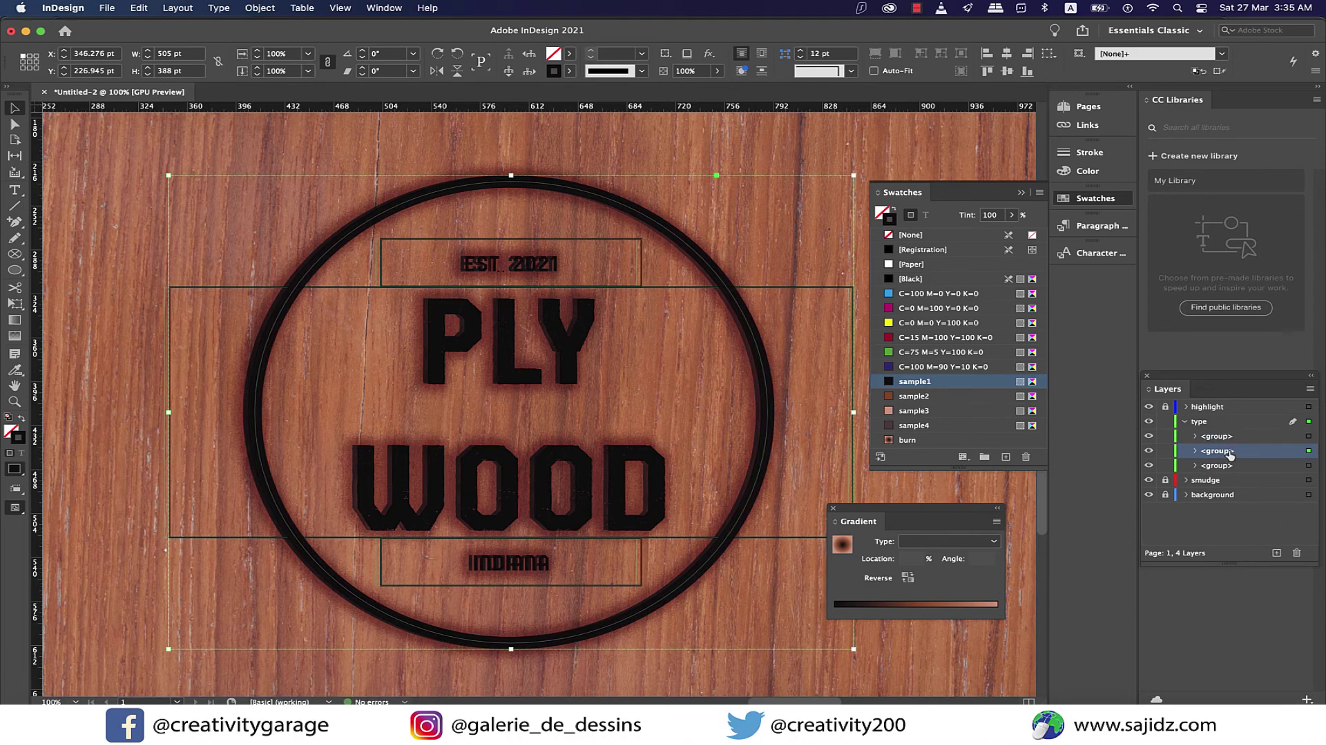
left_click(1165, 481)
left_click_drag(1308, 455, 1298, 486)
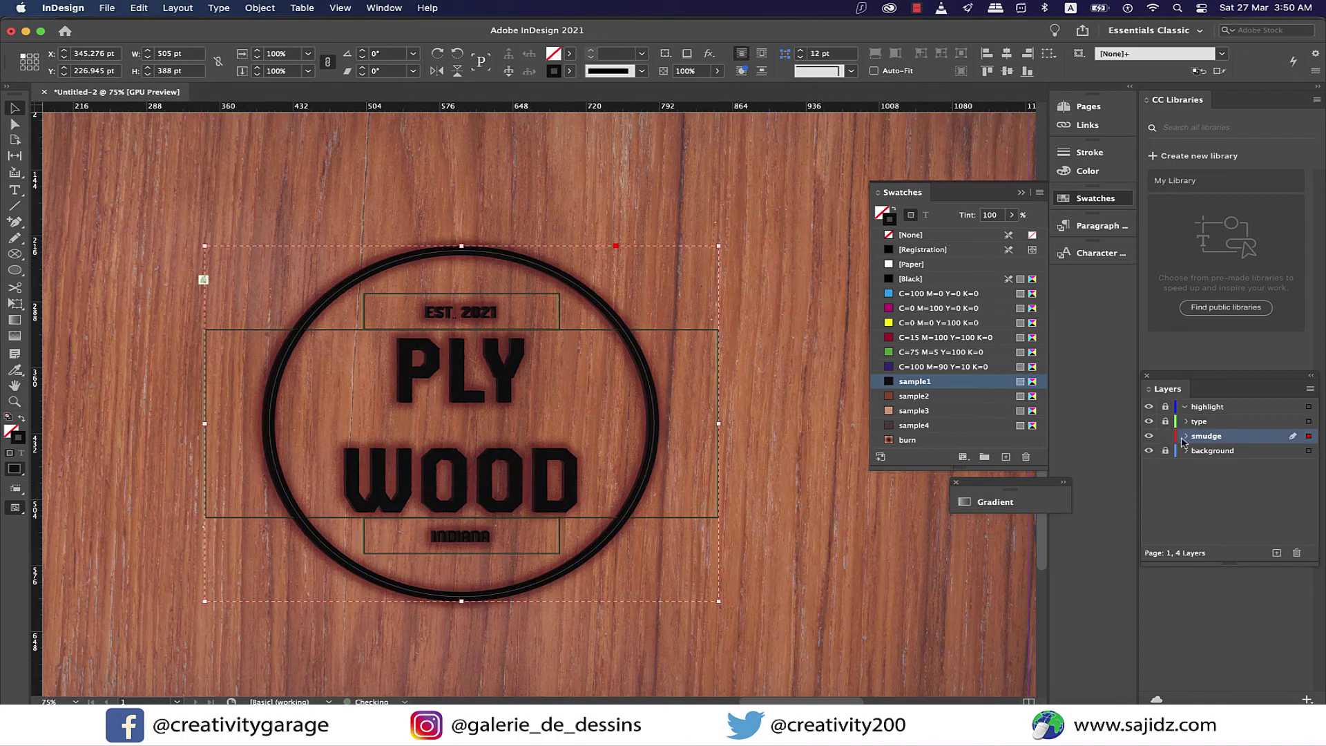
left_click(1186, 435)
- Give the smudge-layer logo group a Soft Light transparency blend
left_click(1215, 450)
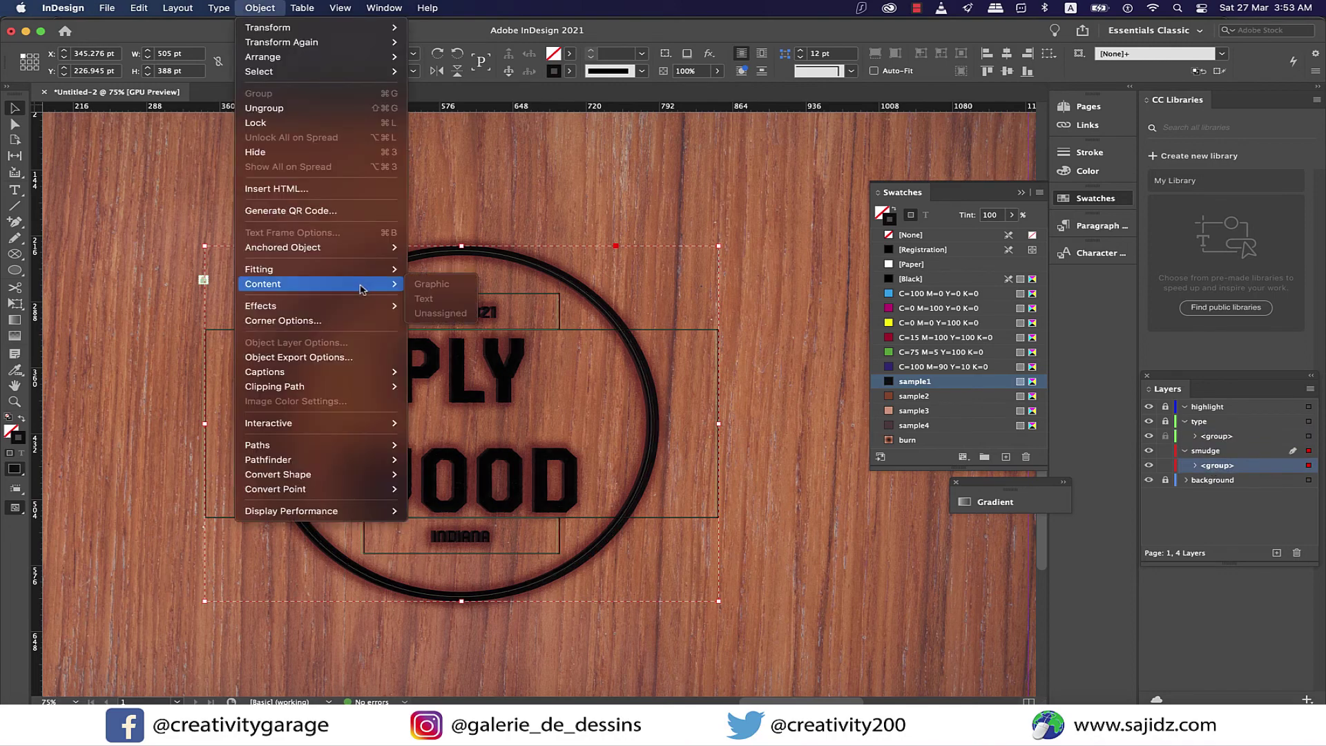
mouse_move(325, 305)
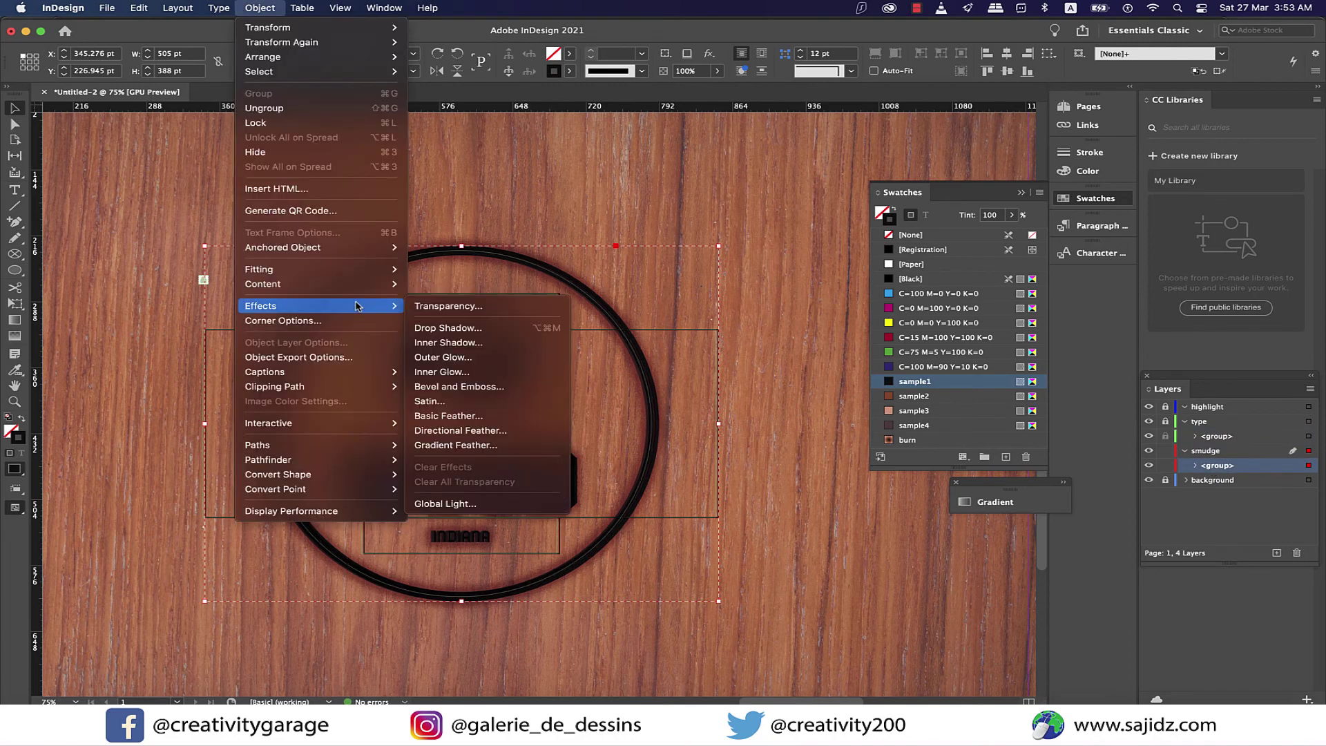
left_click(470, 307)
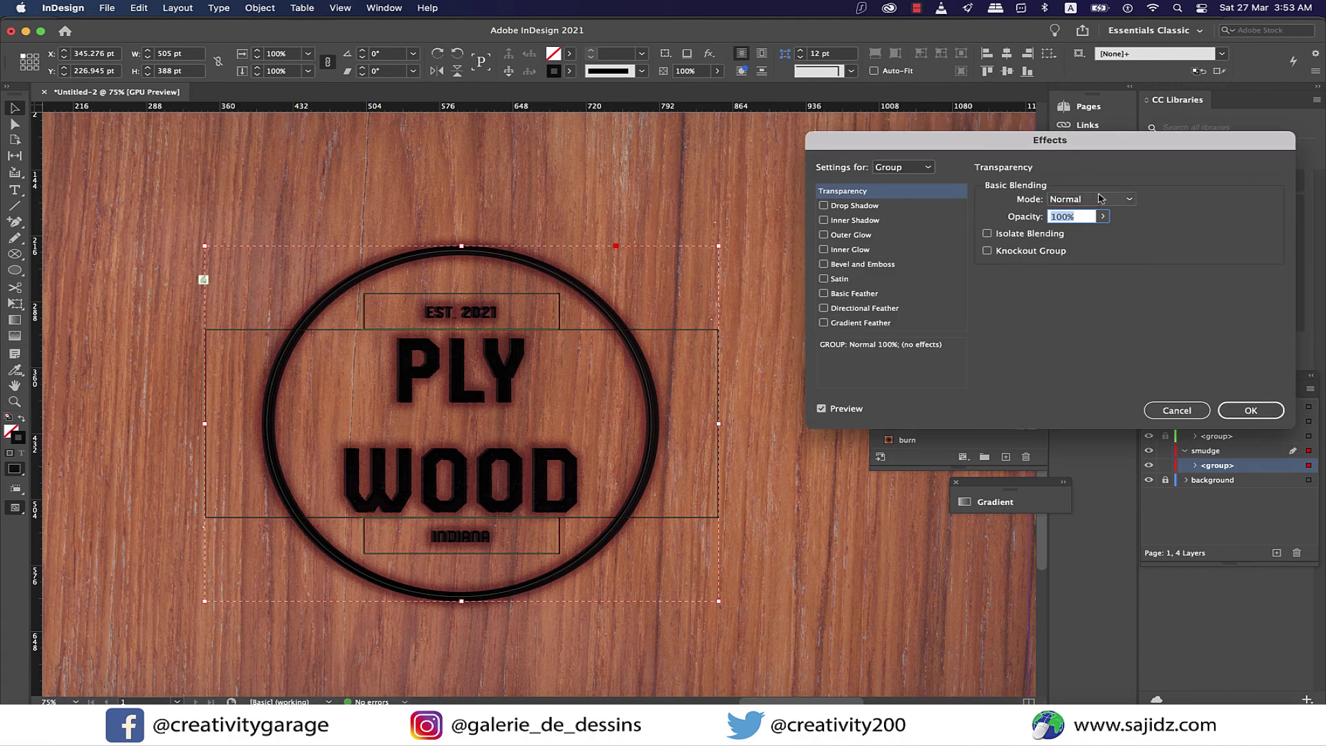
left_click(1125, 199)
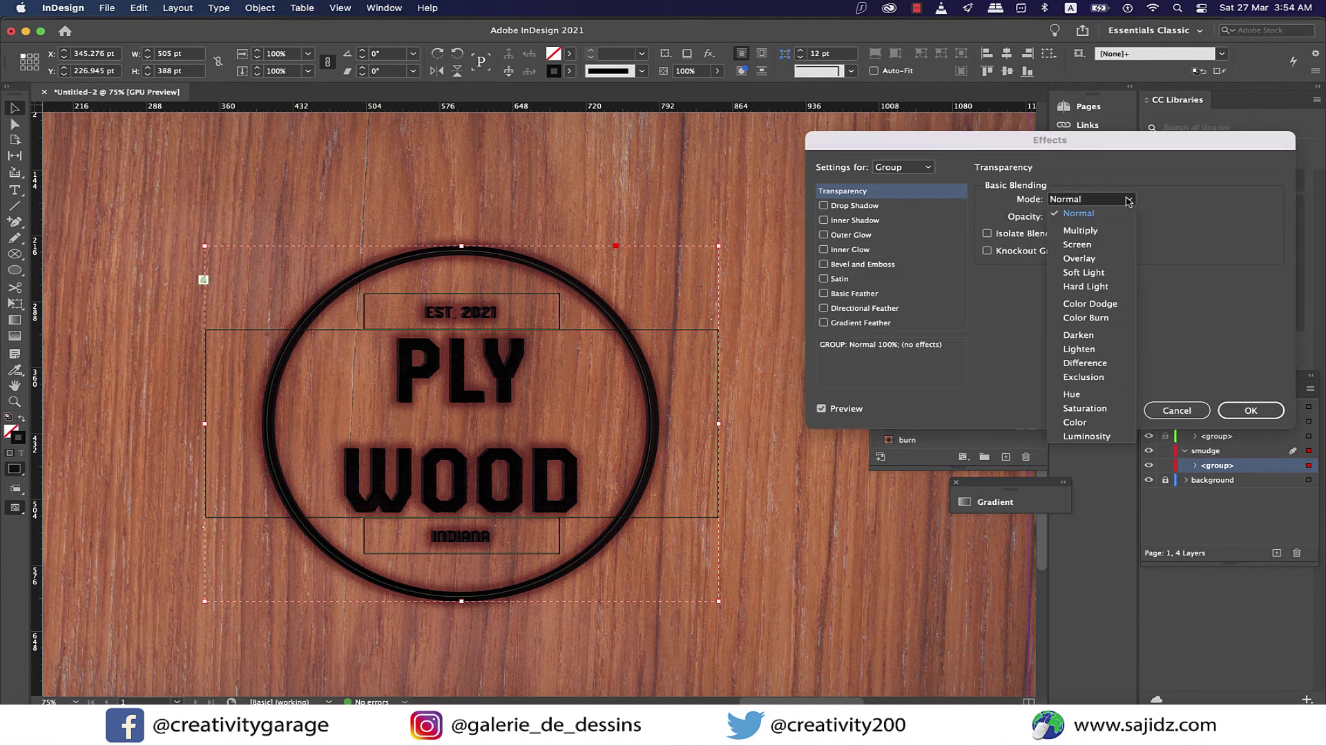
left_click(1090, 275)
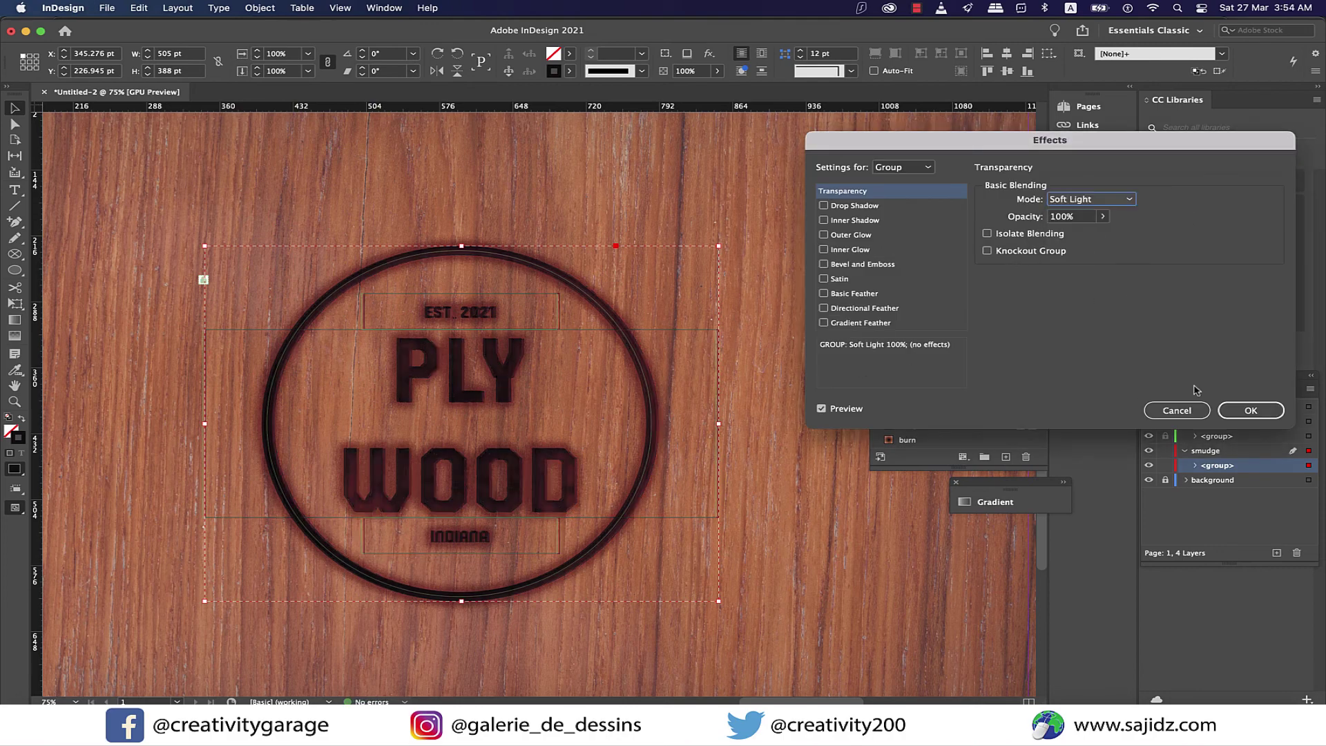
left_click(1254, 411)
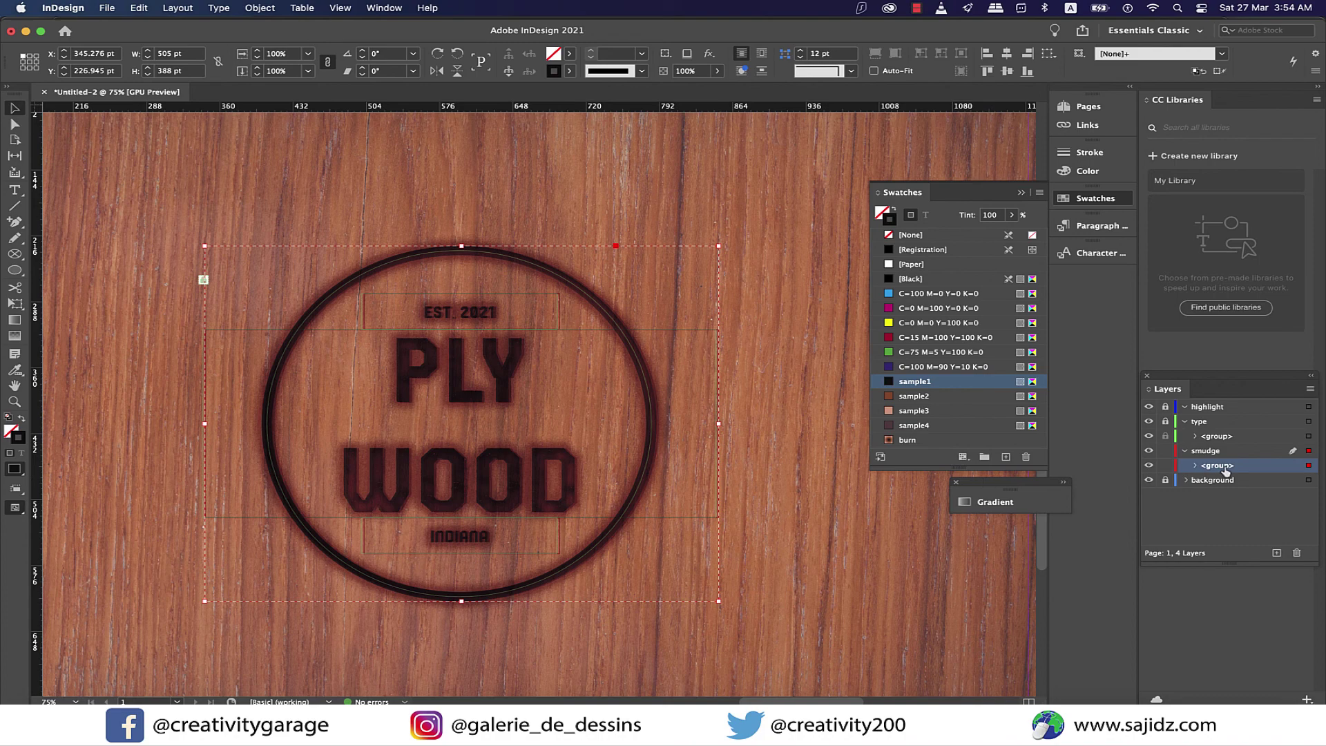
- Duplicate the soft-light logo onto the unlocked highlight layer and lock the smudge layer
left_click_drag(1273, 551, 1274, 551)
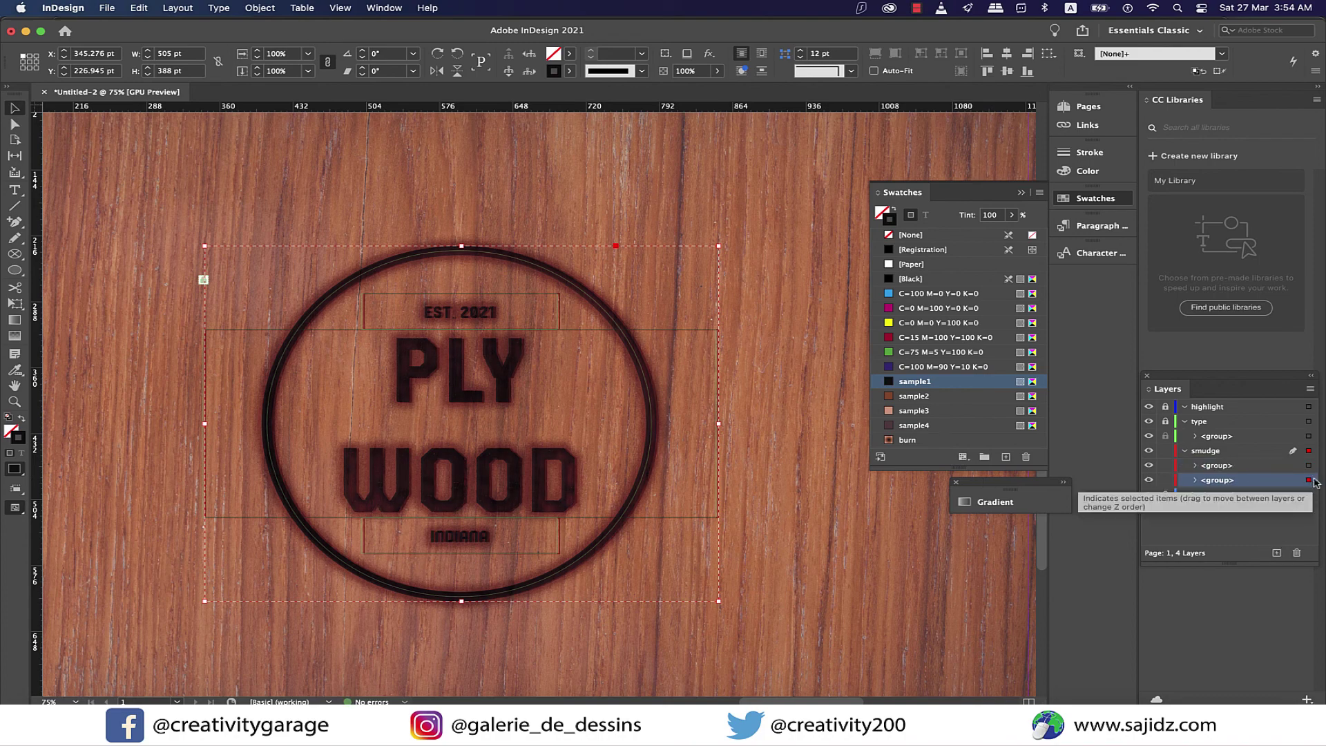
left_click(1166, 407)
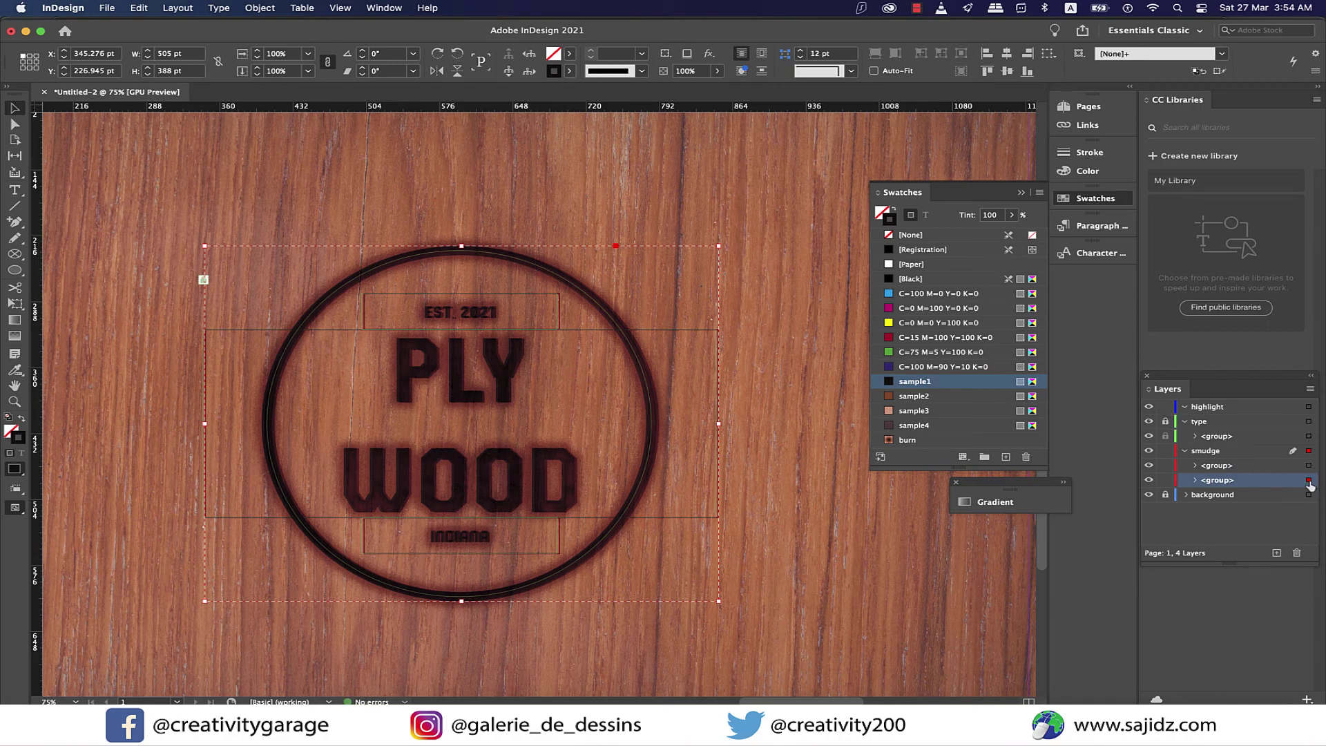
left_click_drag(1309, 480, 1308, 408)
left_click(1184, 466)
left_click(1165, 465)
left_click(1186, 436)
- Nudge the highlight-layer logo copy 5 pt to the left
left_click(1212, 423)
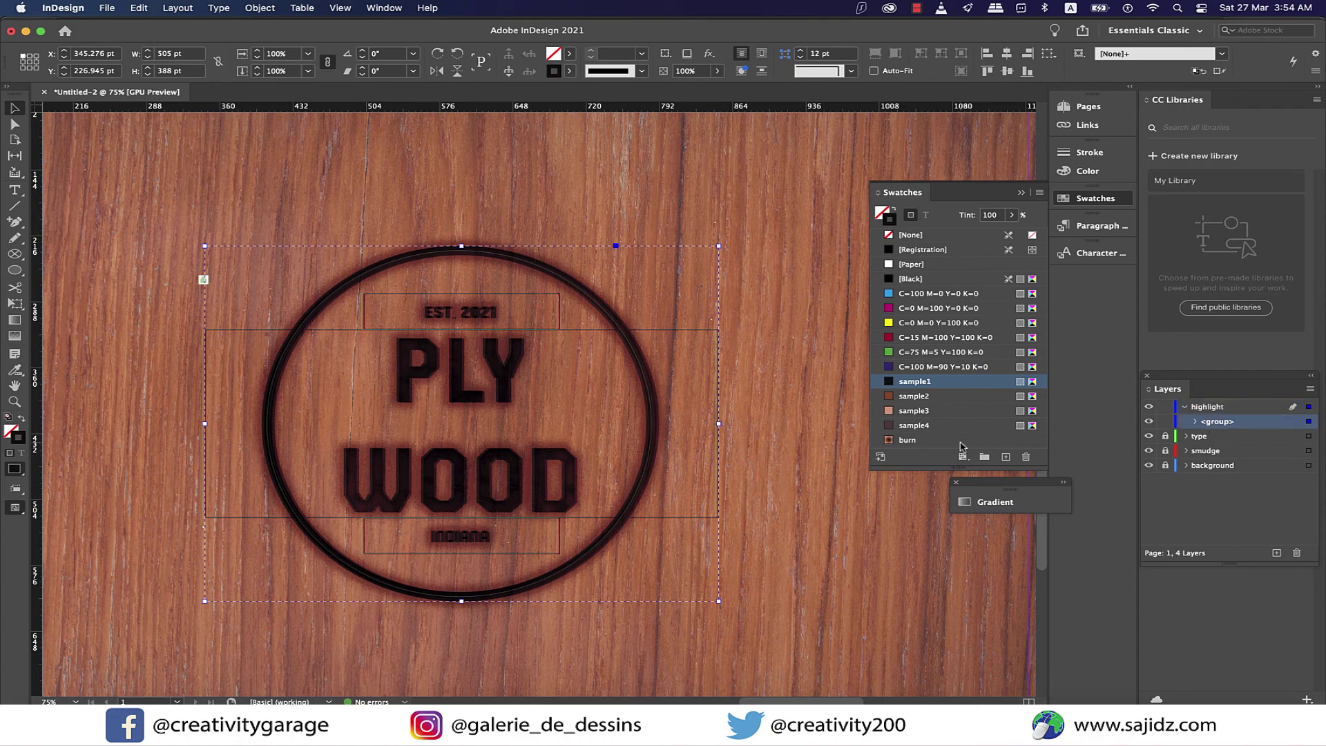
key("Left")
key("Left")
key("Left")
key("Left")
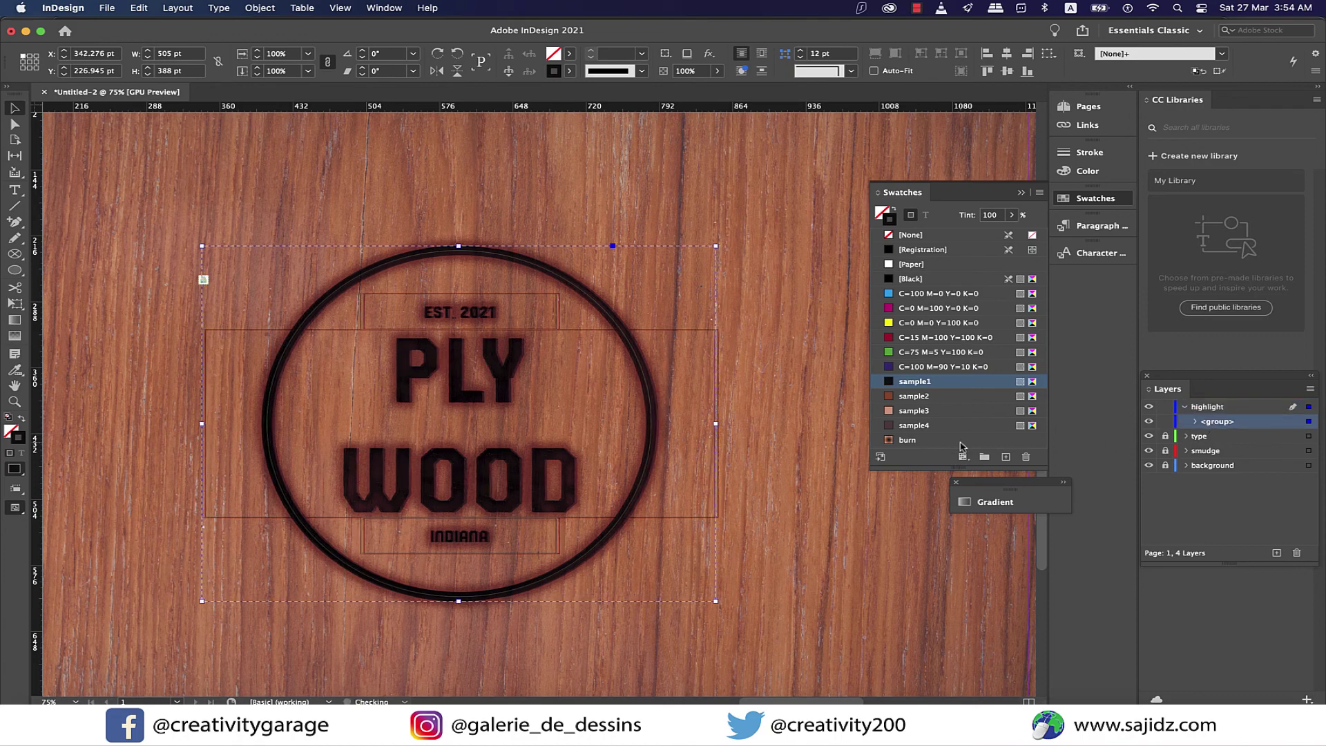
key("Left")
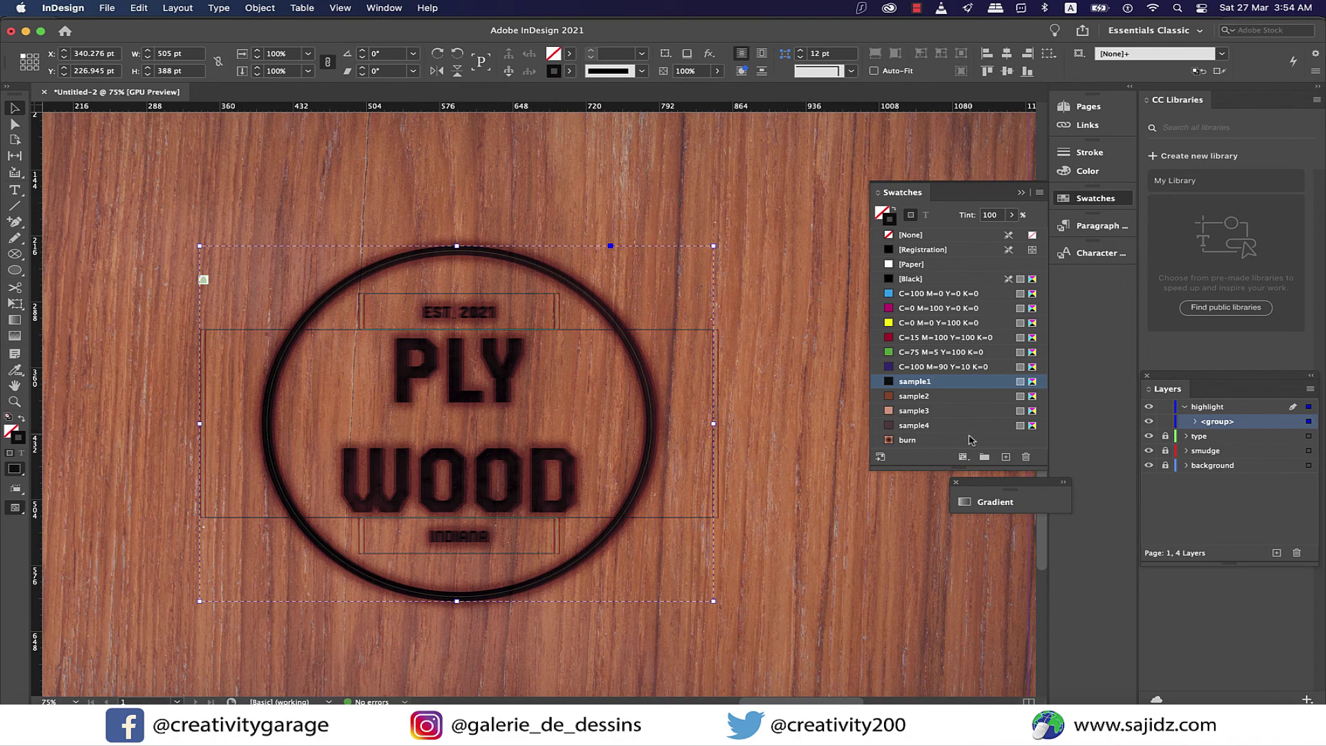
- Change the highlight logo copy's transparency blend from Soft Light to Screen, then deselect it
left_click(262, 8)
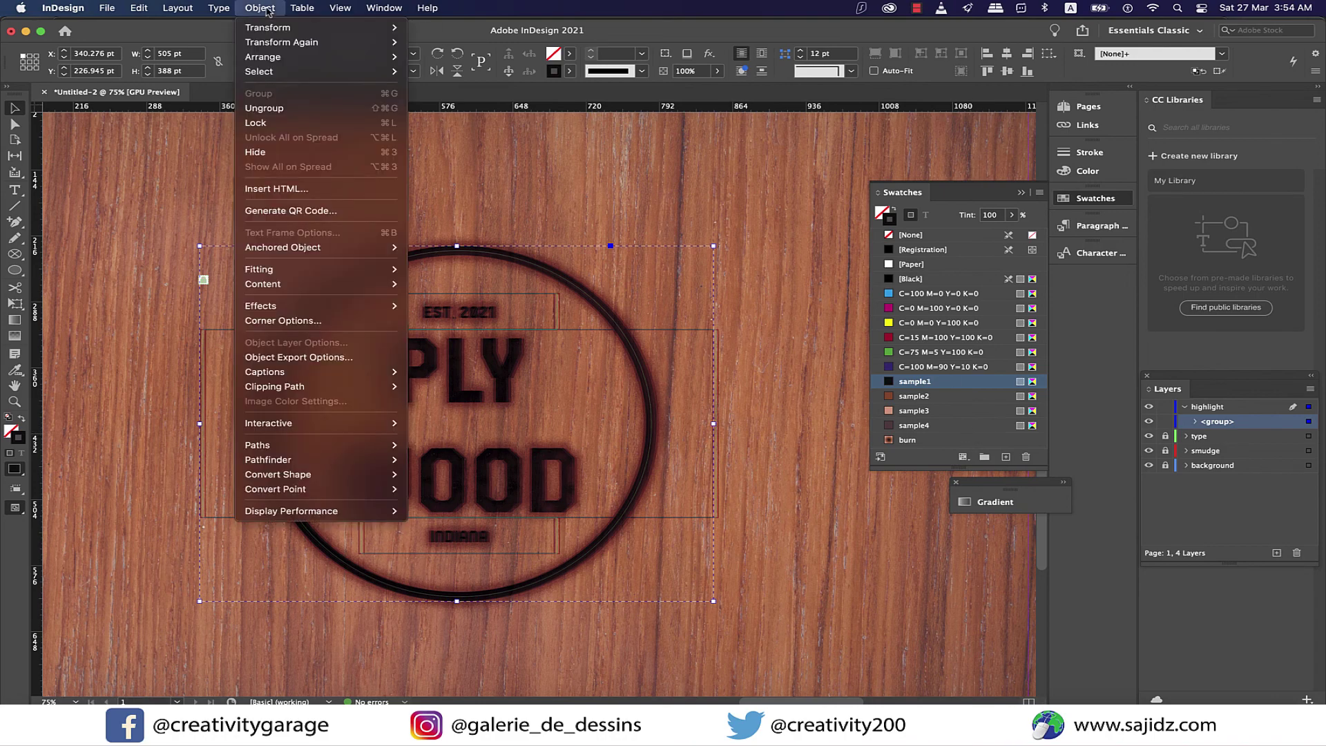
mouse_move(370, 310)
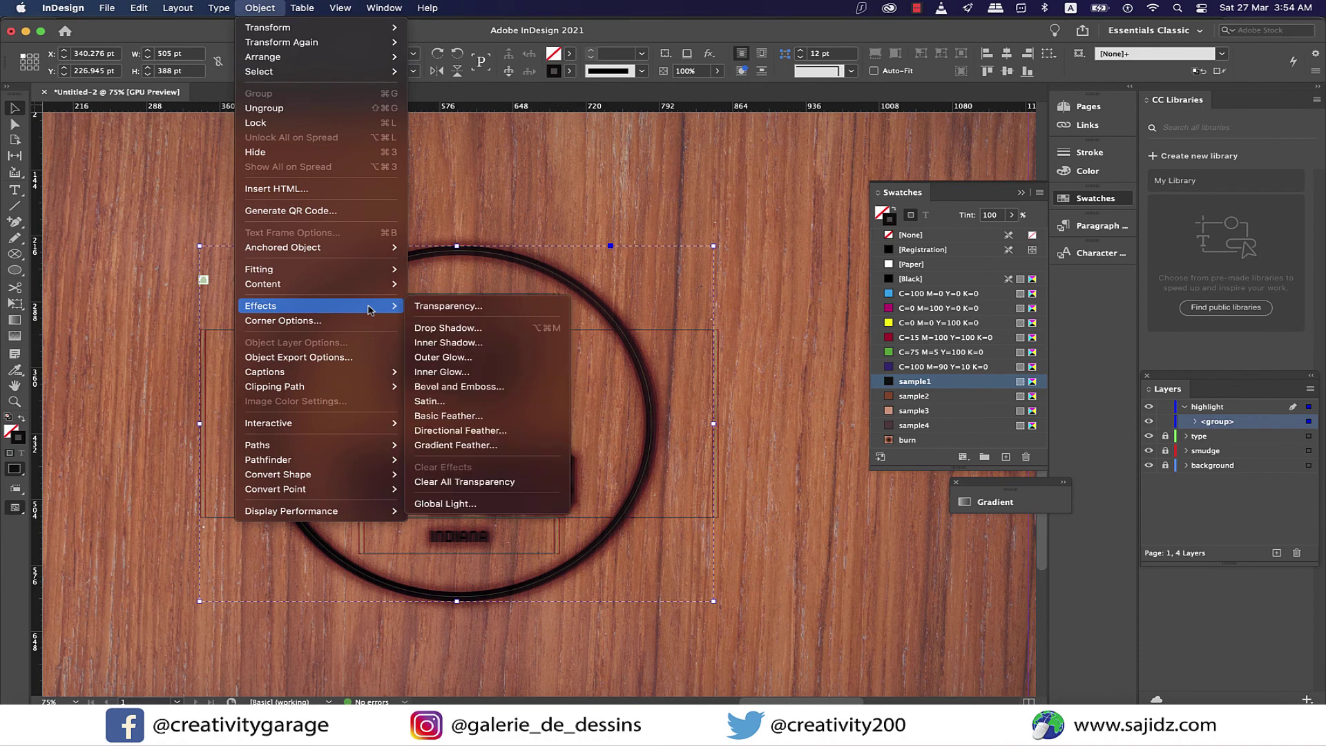
left_click(487, 306)
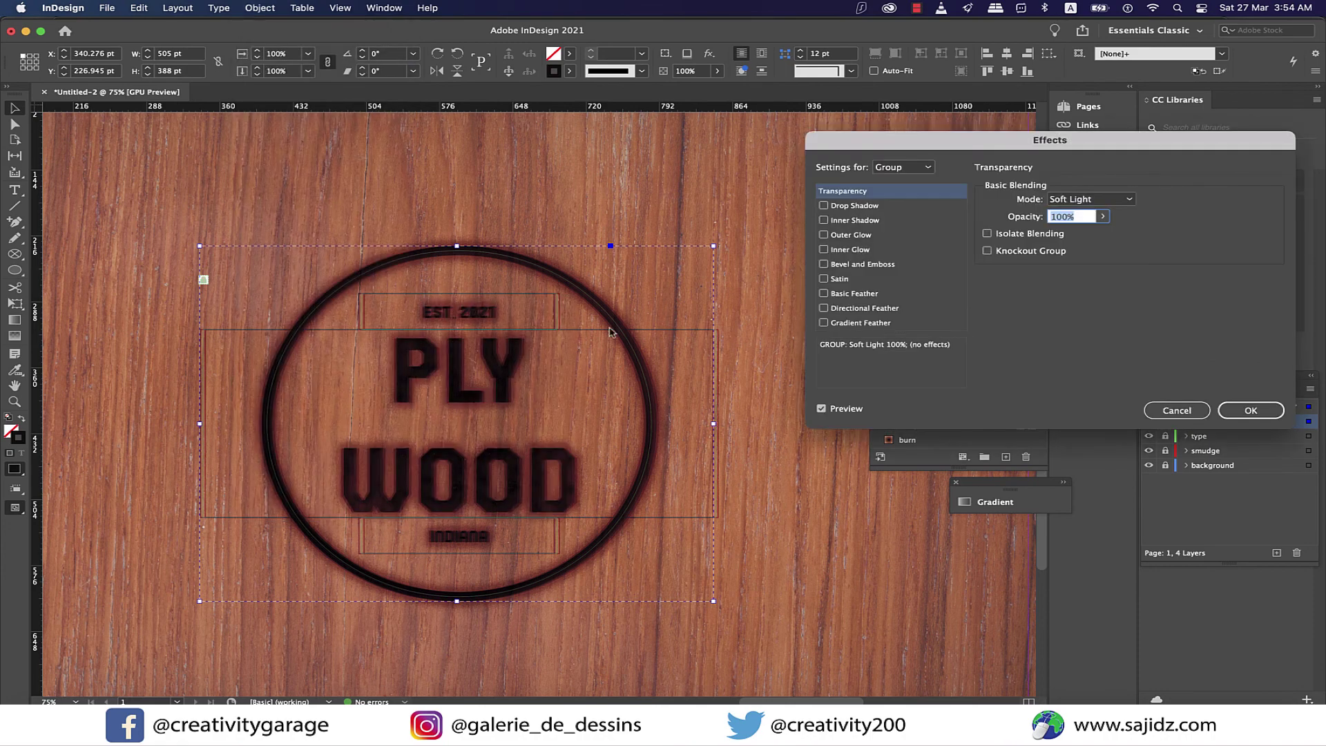
left_click(1129, 200)
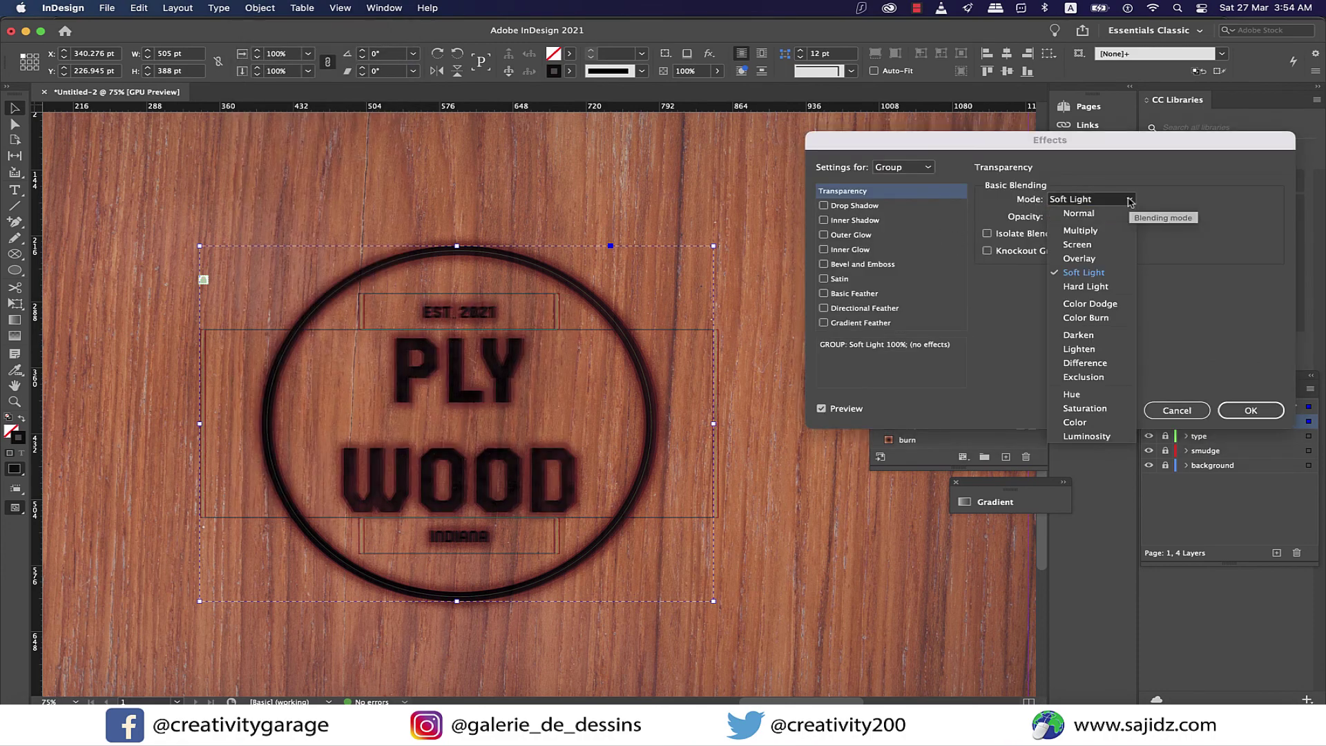
left_click(1095, 247)
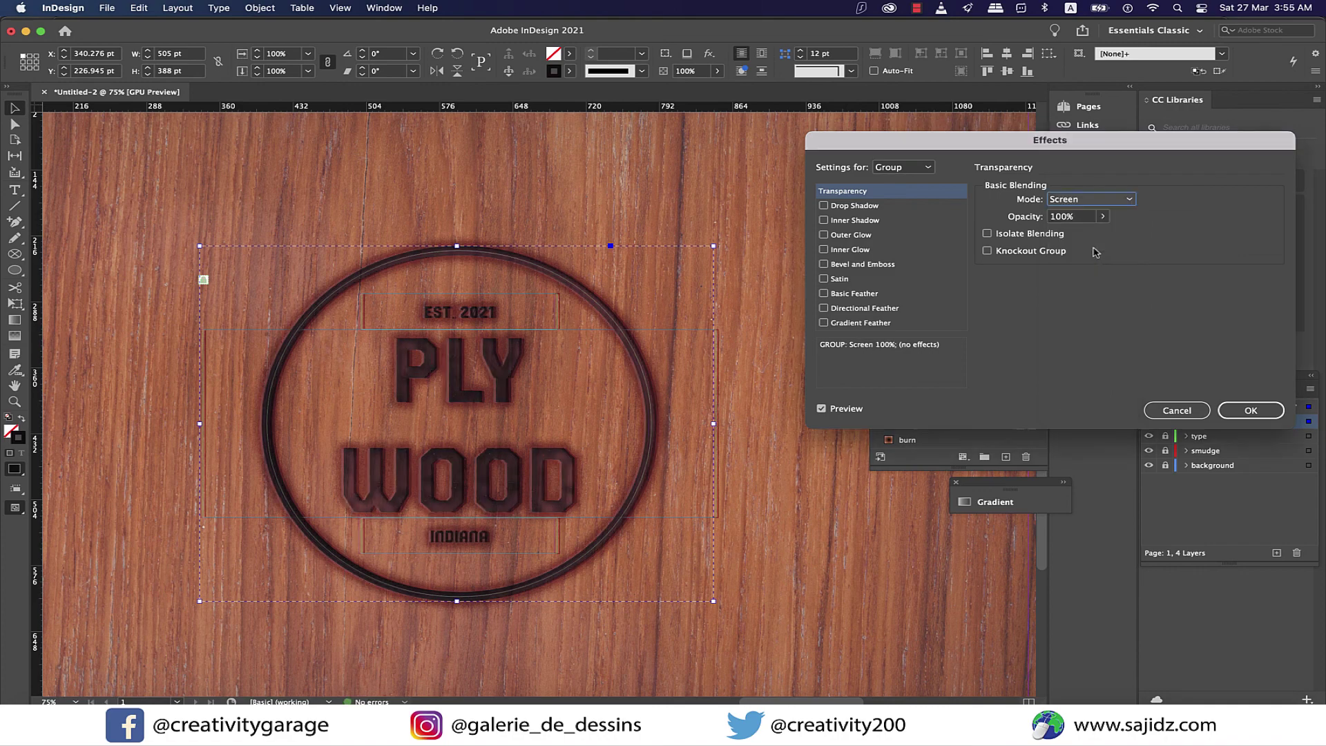
left_click(1251, 411)
left_click(820, 371)
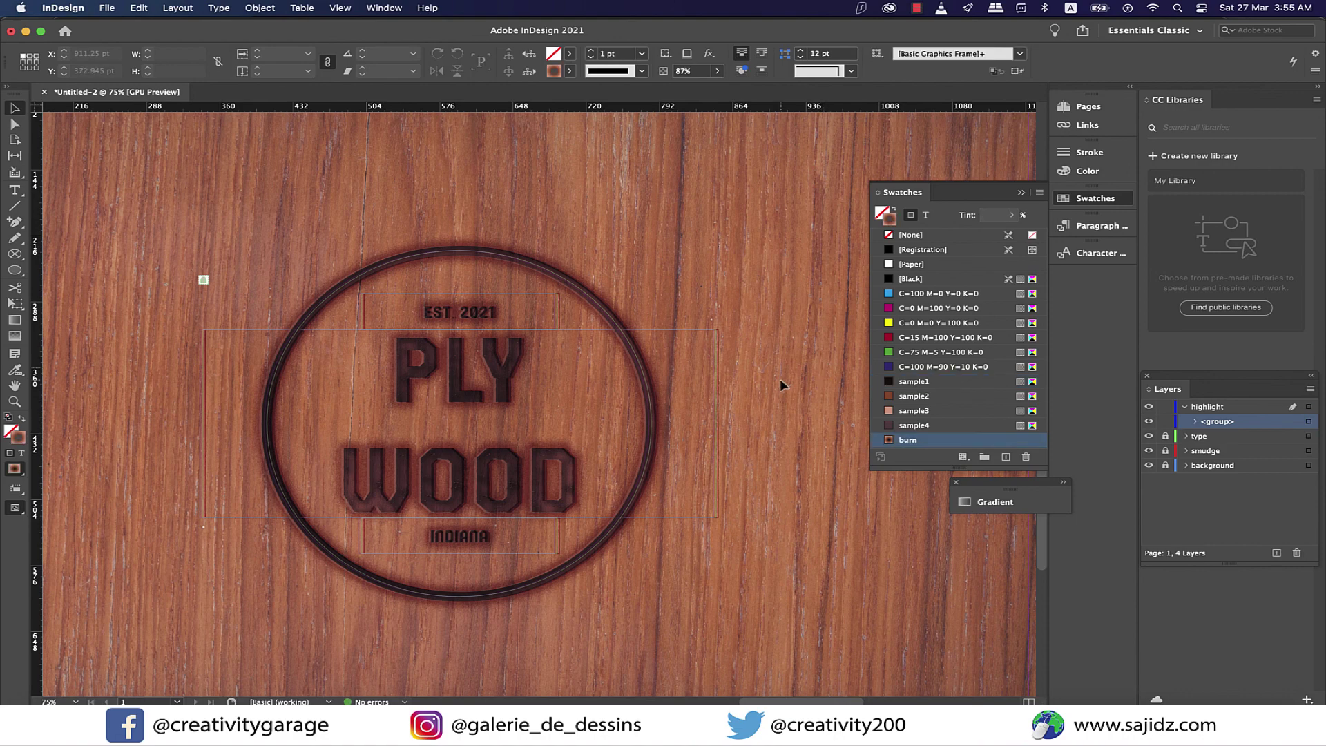
scroll(781, 378, "down", 2)
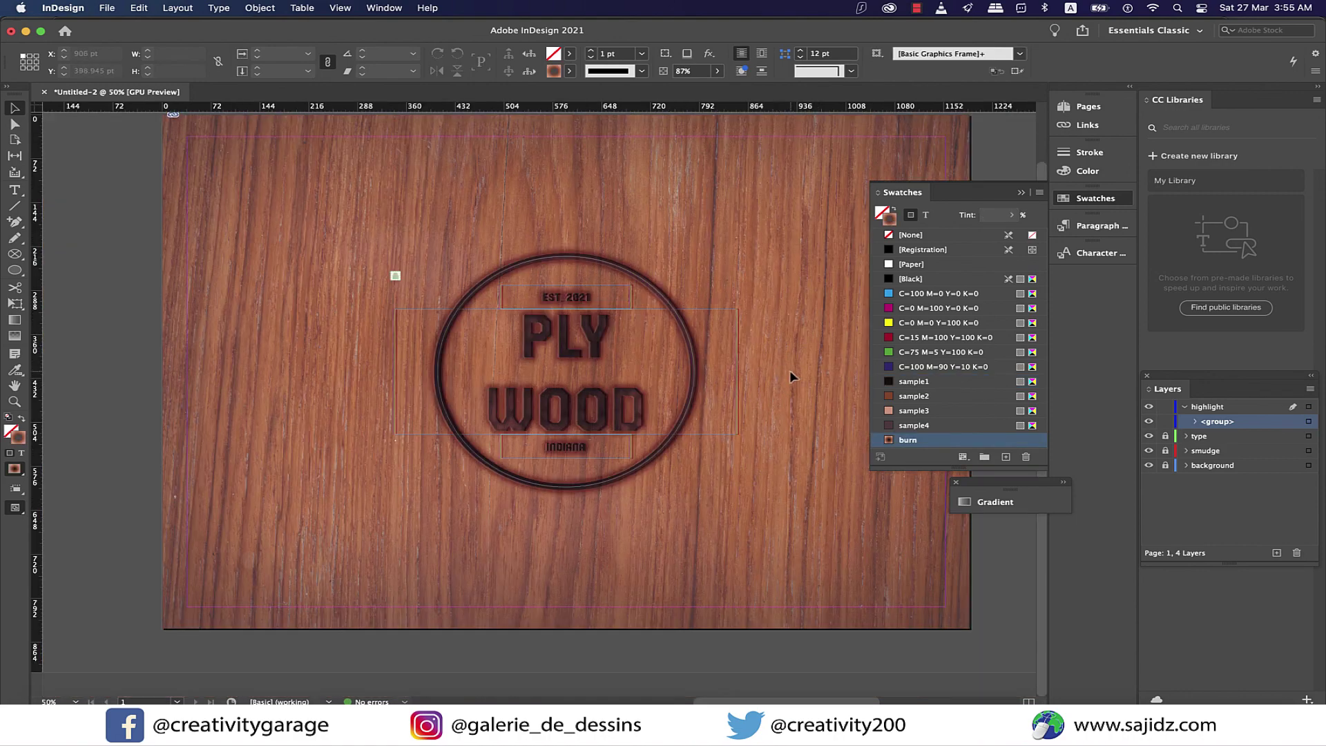